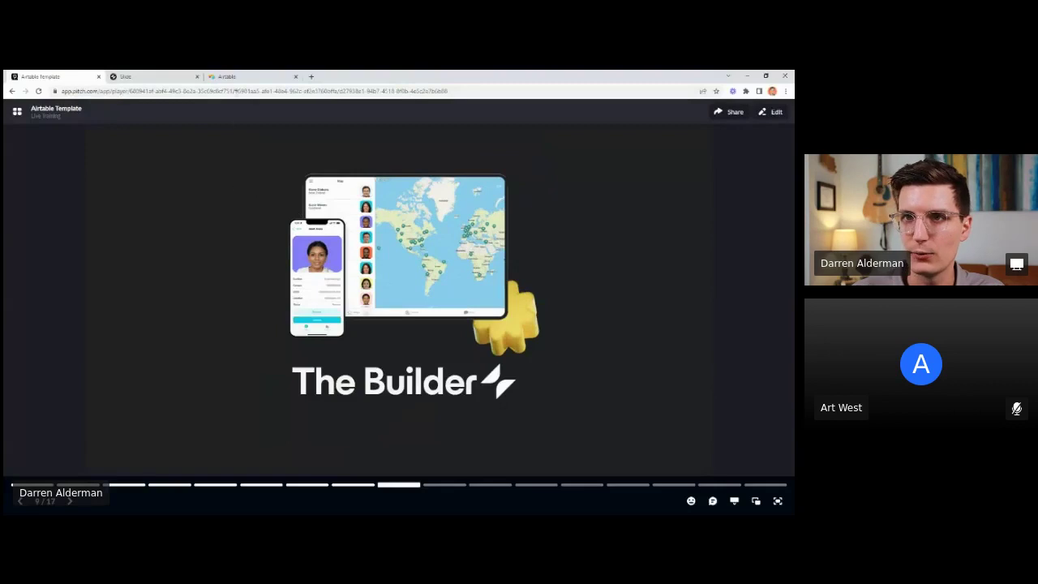
Step: Switch to Airtable and open the Software Development category in its template gallery
drag(233, 76, 149, 74)
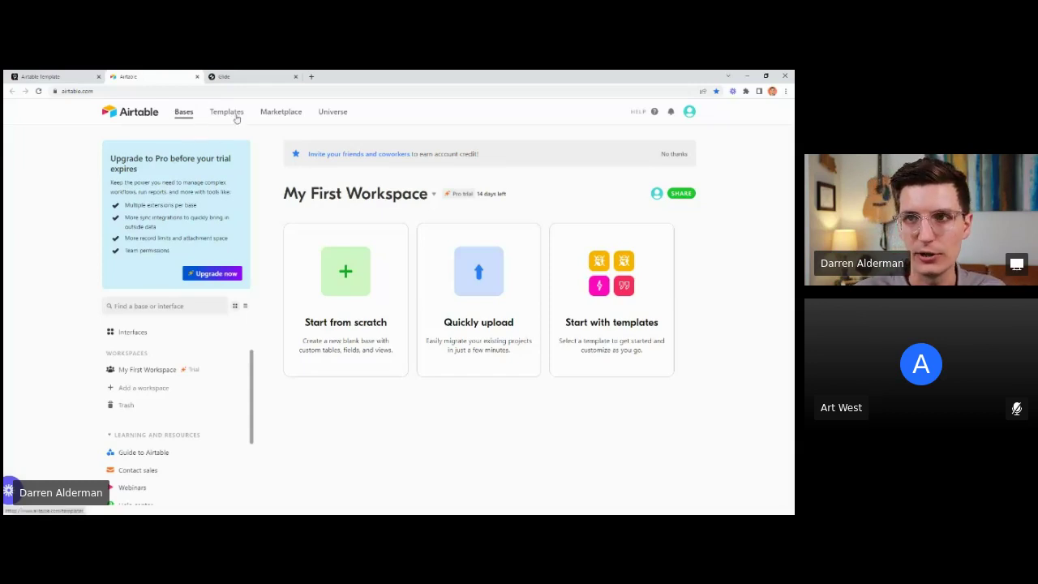
click(230, 112)
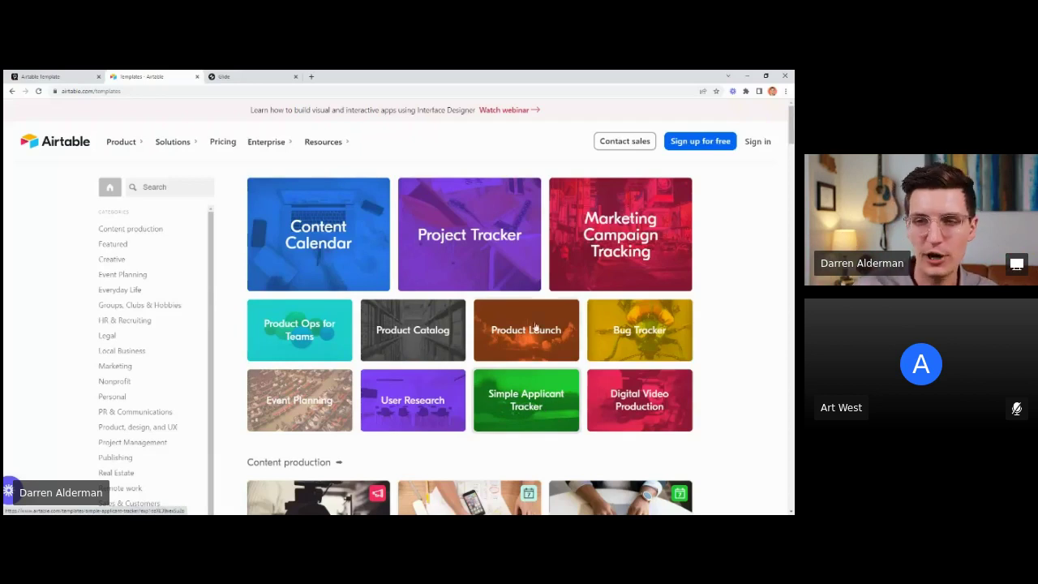
scroll(503, 373, down, 1)
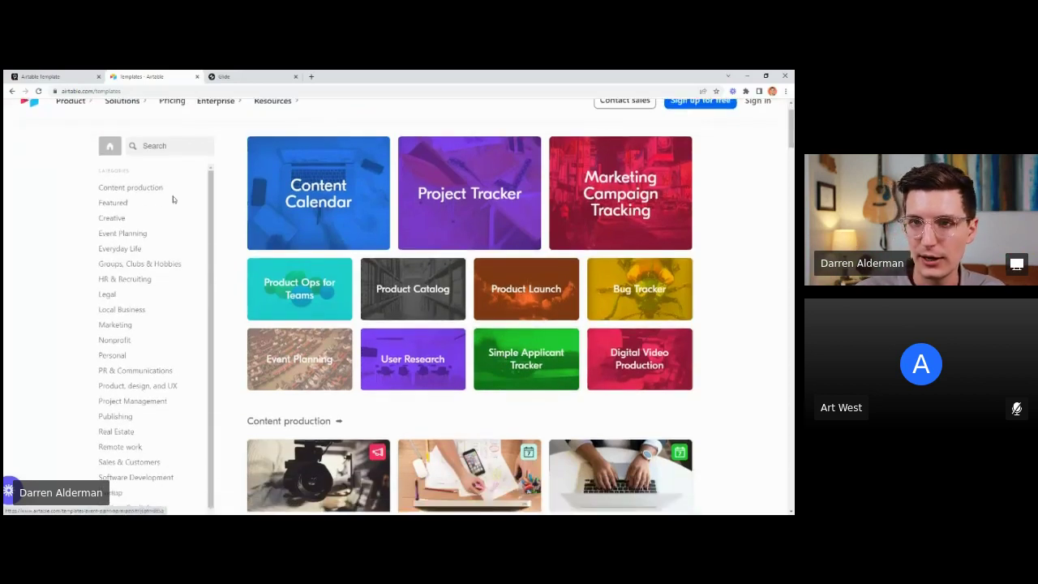
scroll(194, 438, down, 1)
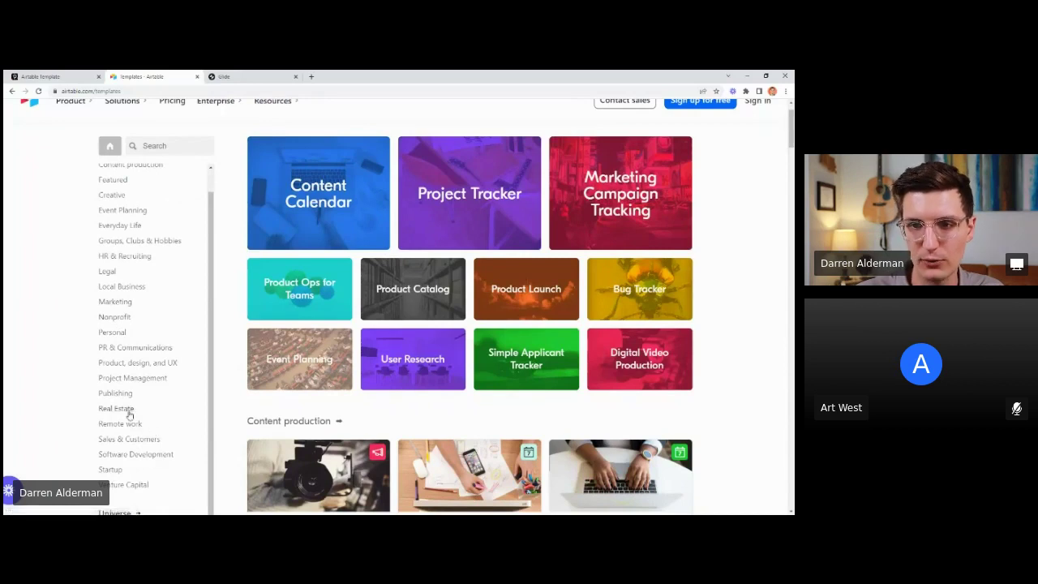
scroll(162, 419, up, 1)
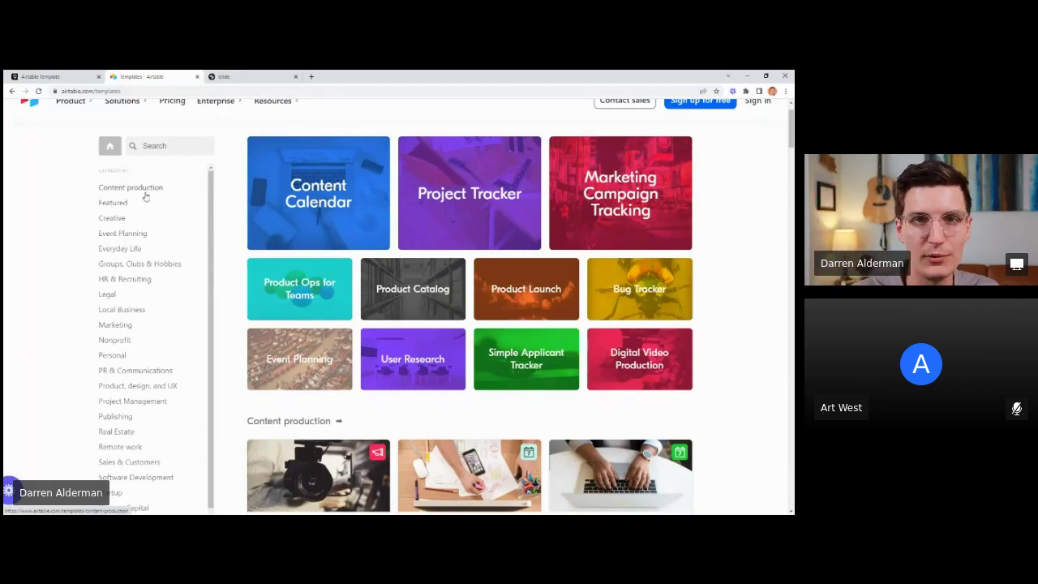
scroll(169, 490, down, 1)
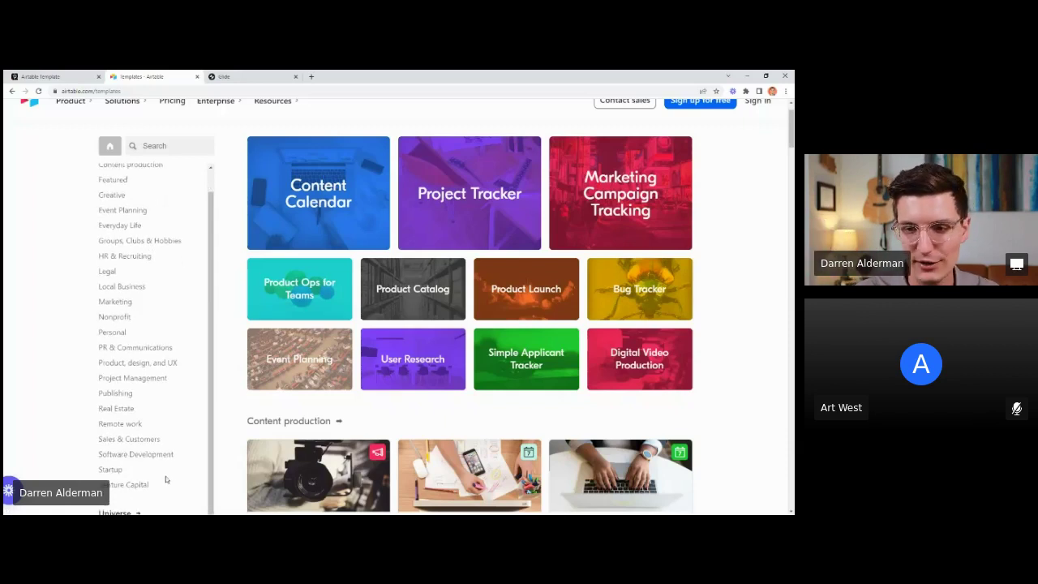
click(119, 456)
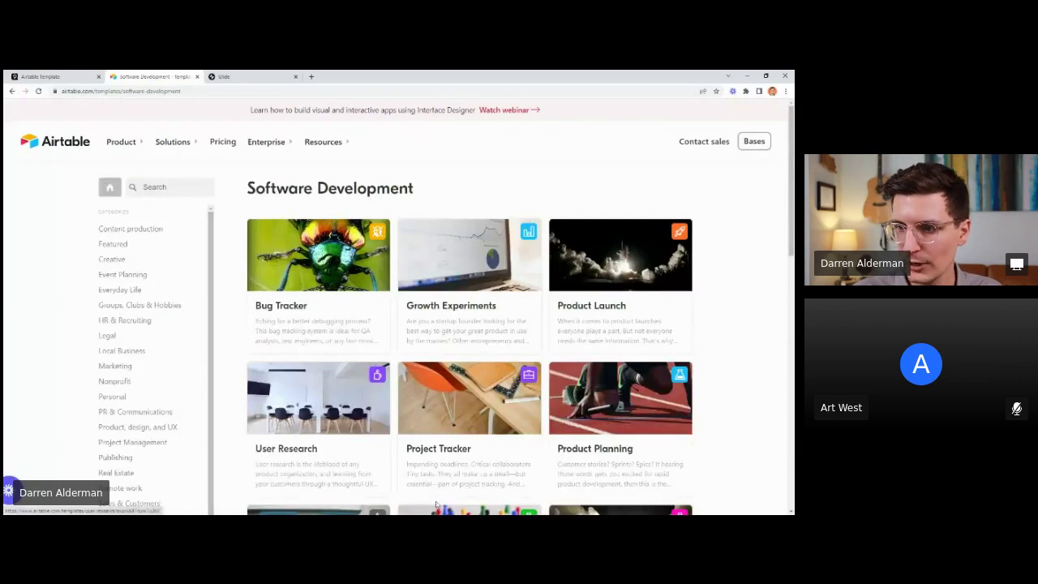
Step: Browse the Software Development templates and open the Bug Tracker template
scroll(712, 469, down, 3)
scroll(392, 332, up, 3)
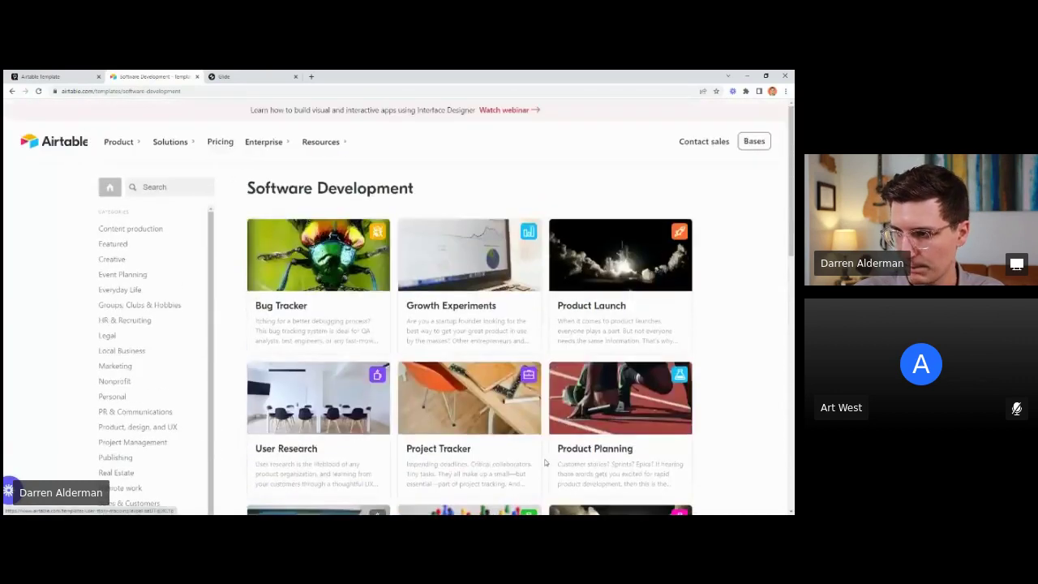
scroll(429, 336, down, 2)
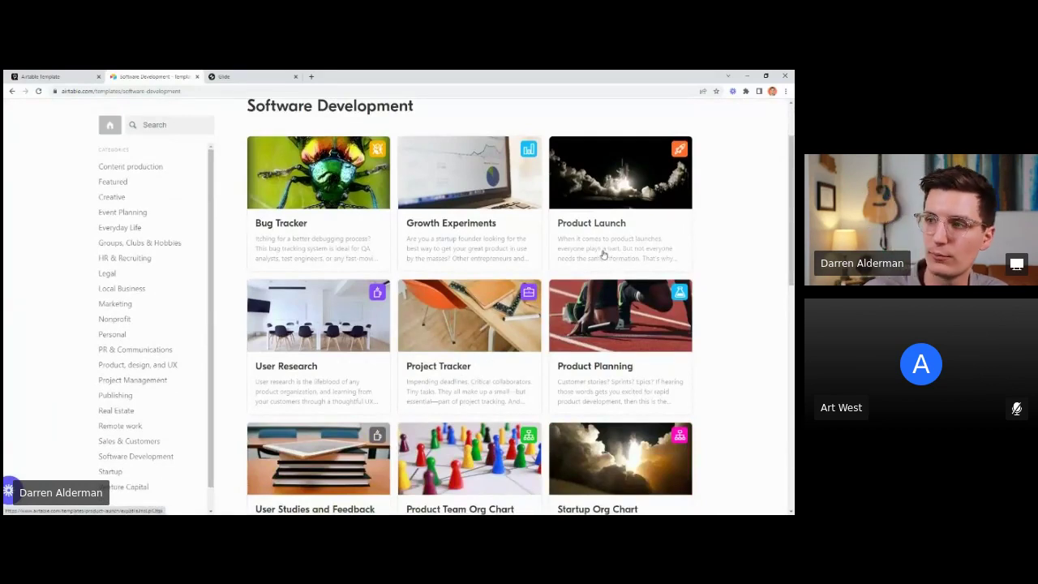
scroll(600, 309, down, 1)
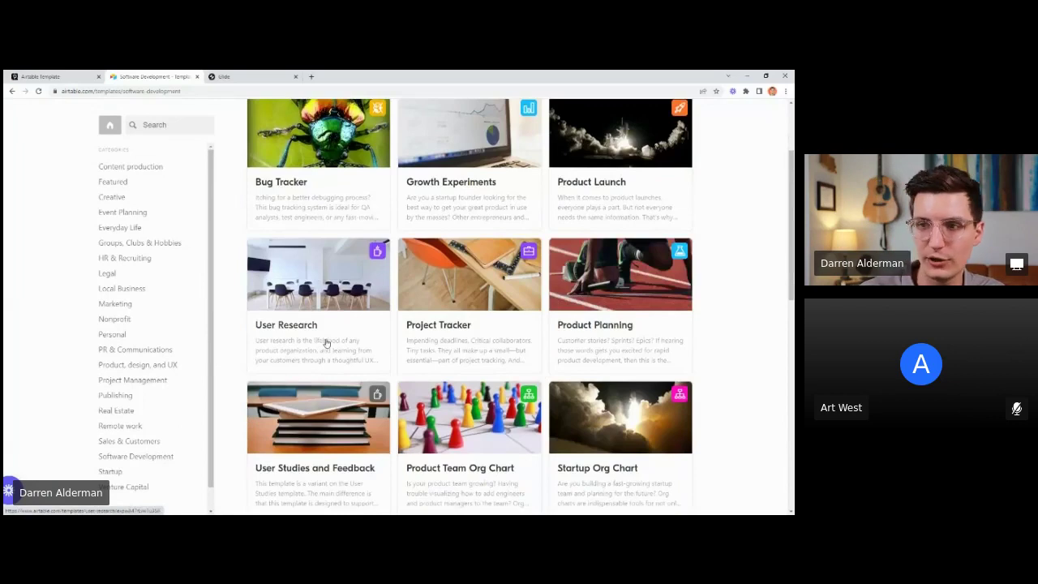
scroll(336, 344, down, 2)
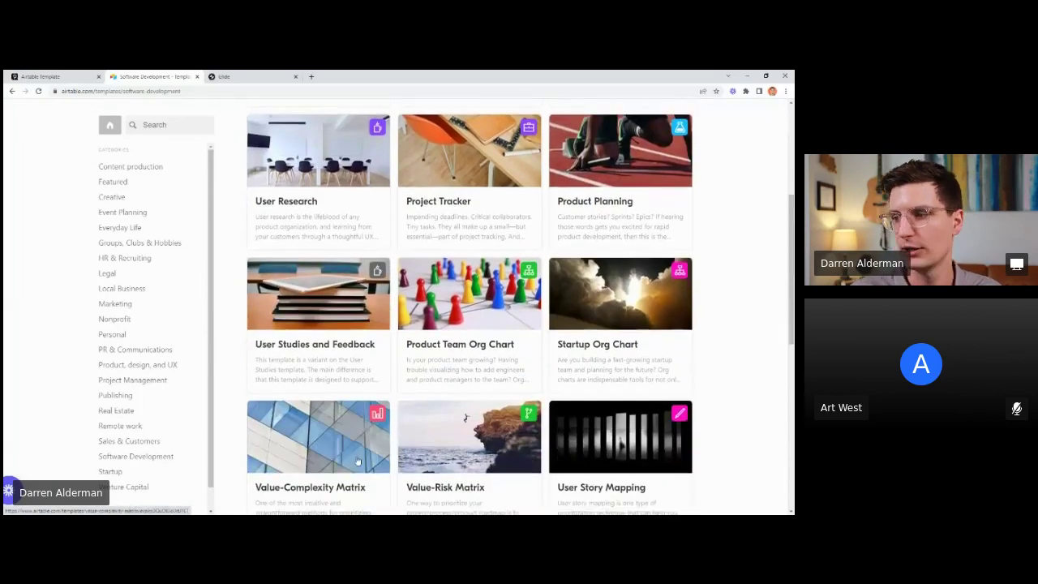
scroll(357, 454, down, 3)
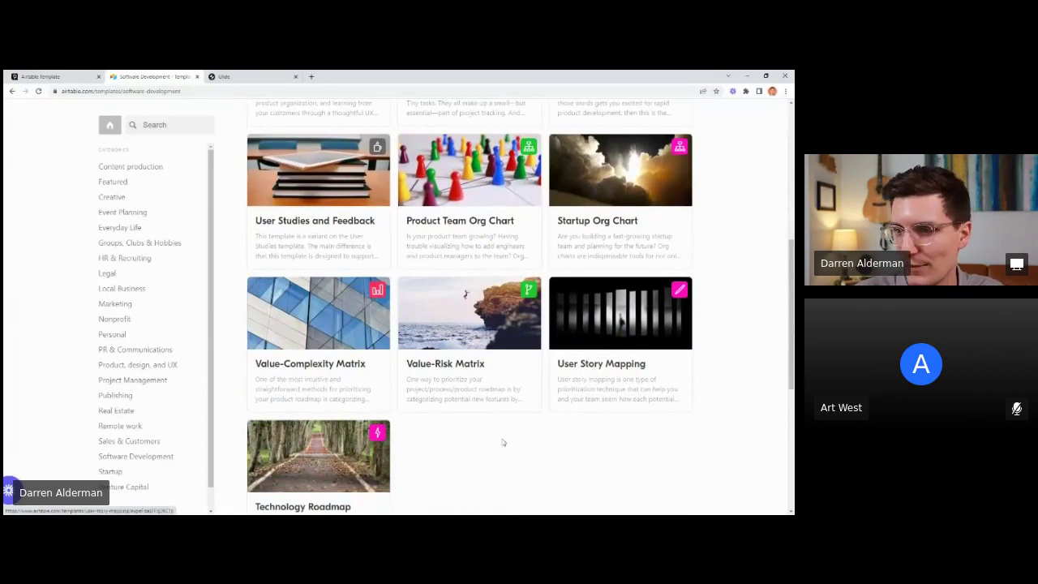
scroll(503, 442, up, 5)
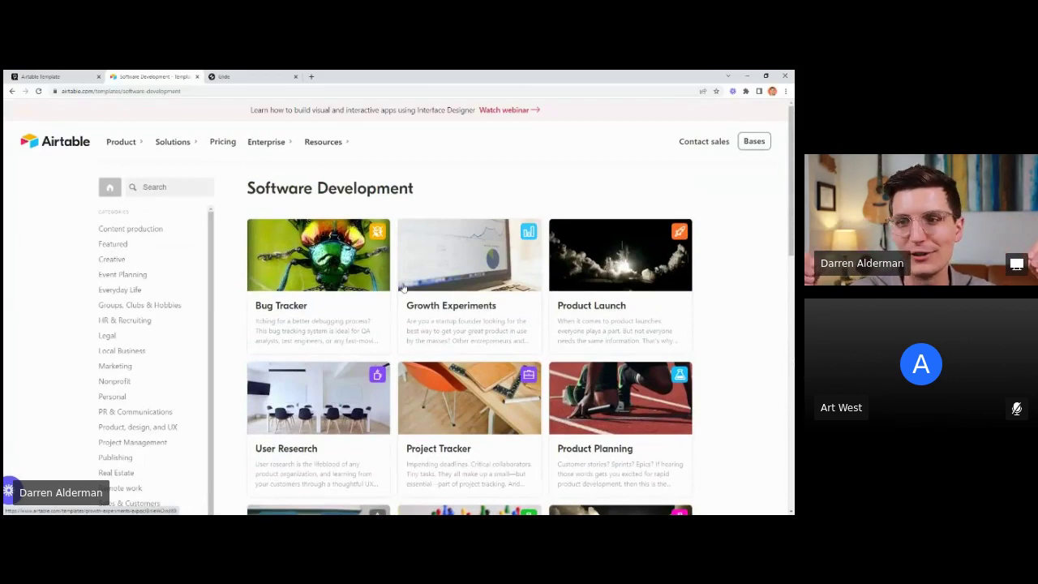
click(316, 322)
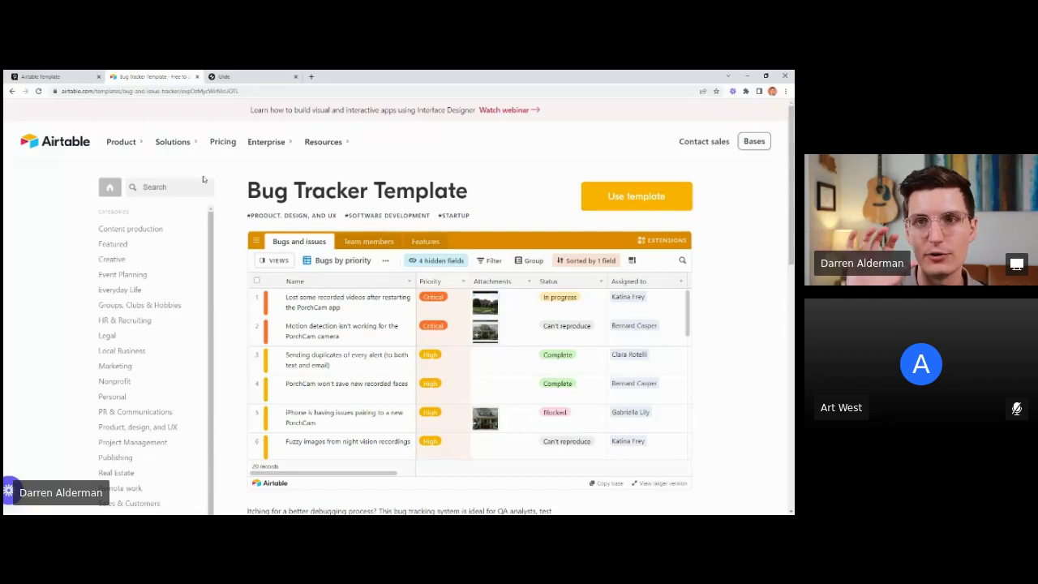
Step: Use the Bug Tracker template to add a new base to My First Workspace
scroll(207, 315, down, 1)
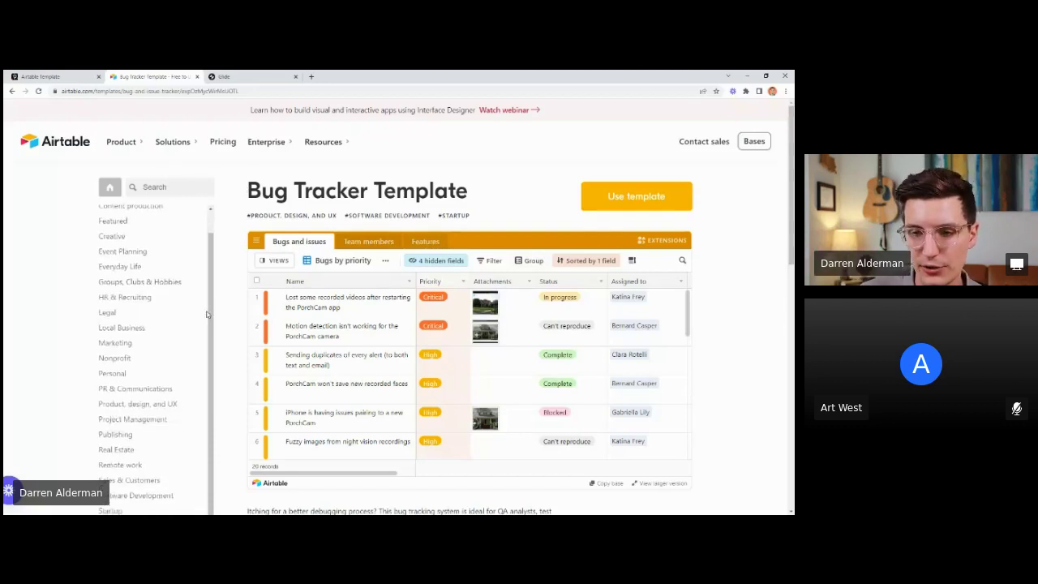
scroll(189, 487, down, 2)
scroll(132, 341, up, 1)
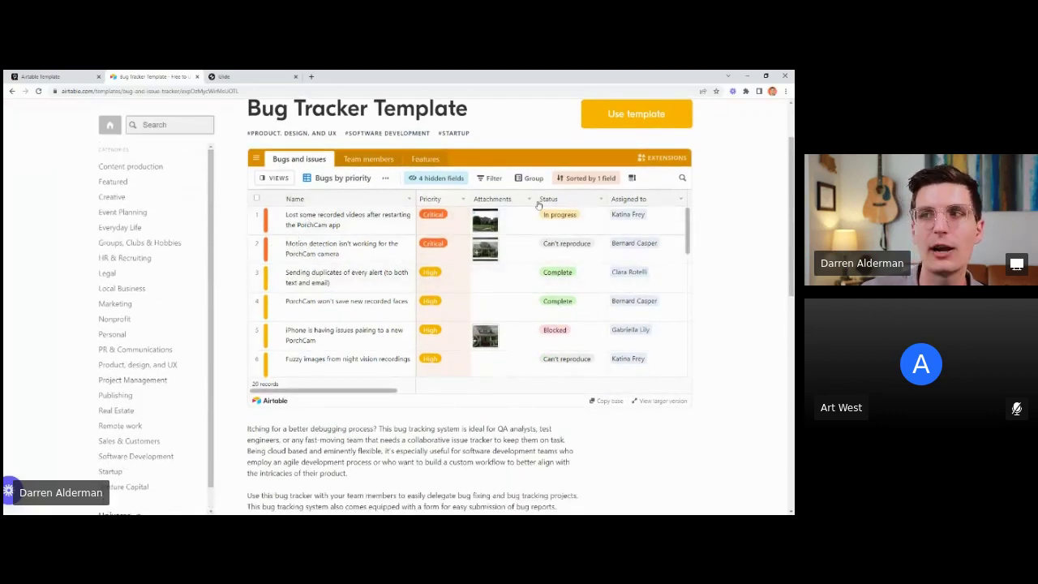
scroll(789, 184, up, 2)
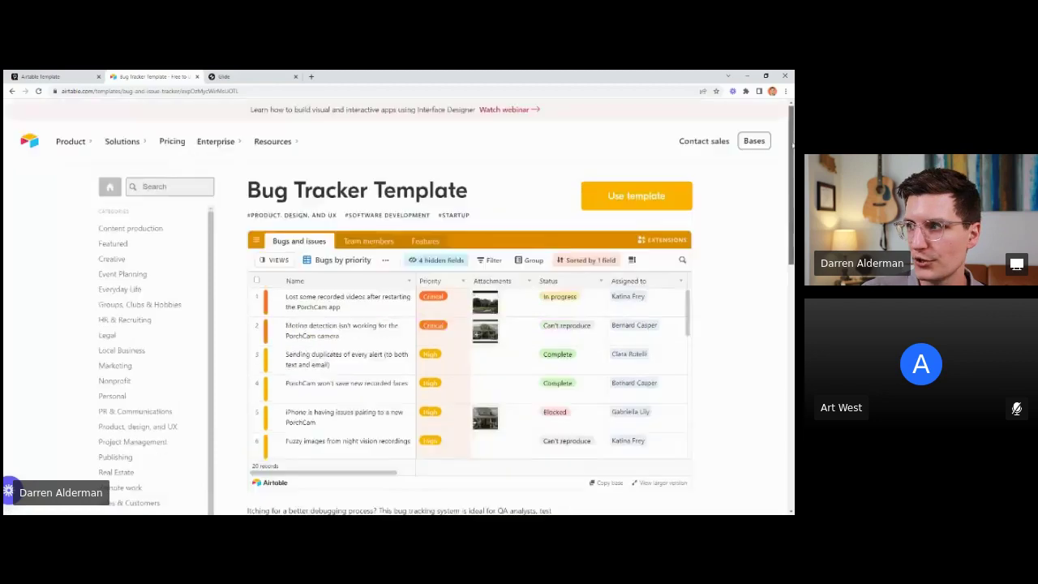
click(608, 196)
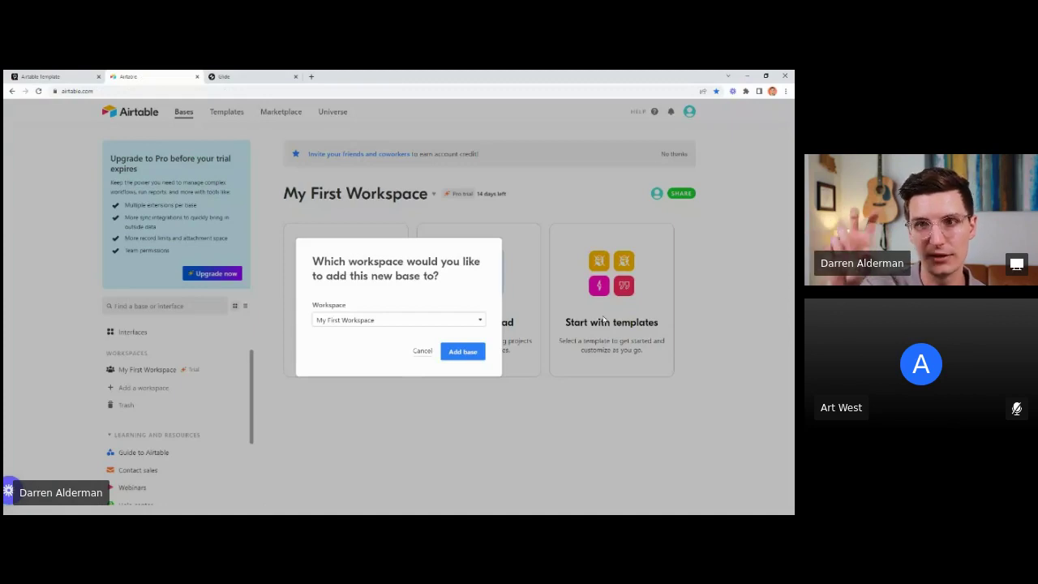
click(460, 353)
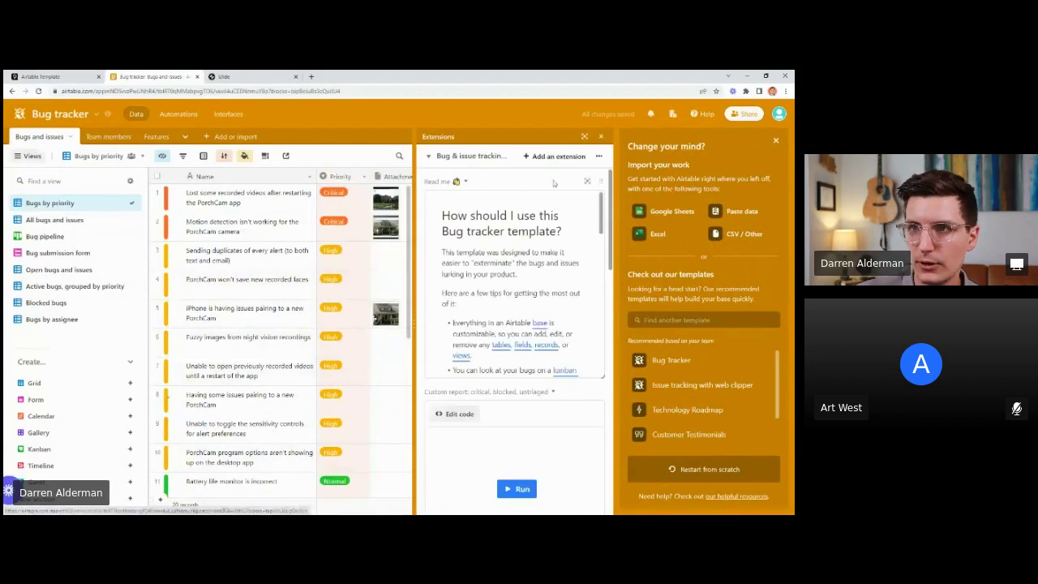
Step: Dismiss the extensions, template suggestions and view list so the Bugs and issues grid fills the window
click(600, 137)
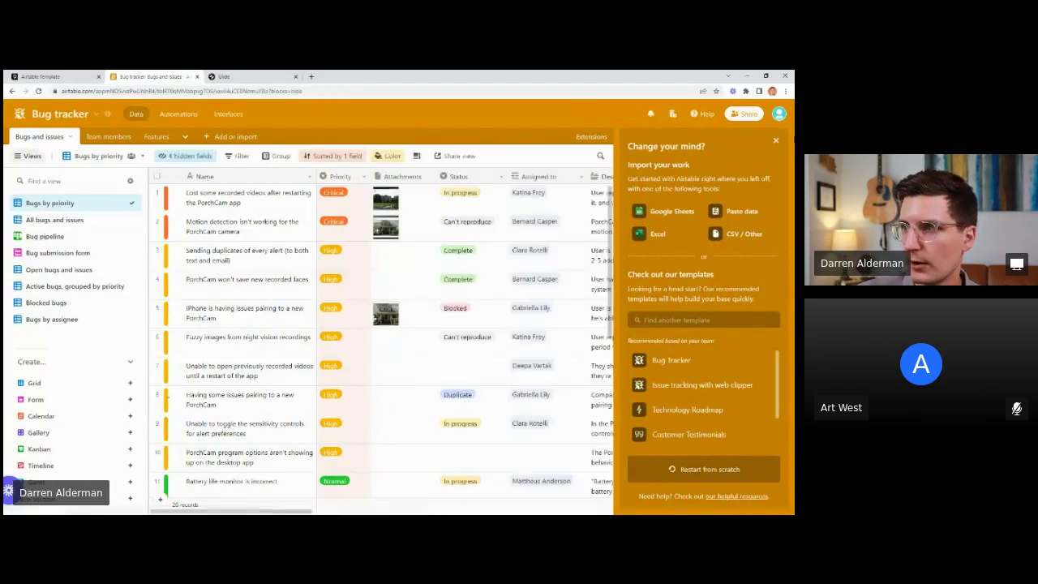
click(275, 466)
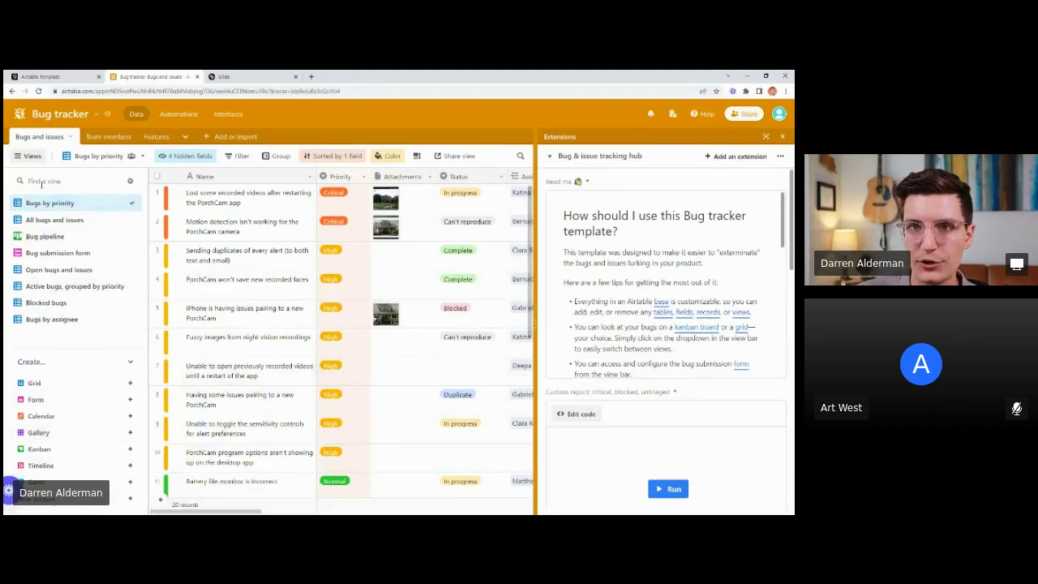
click(32, 157)
click(784, 136)
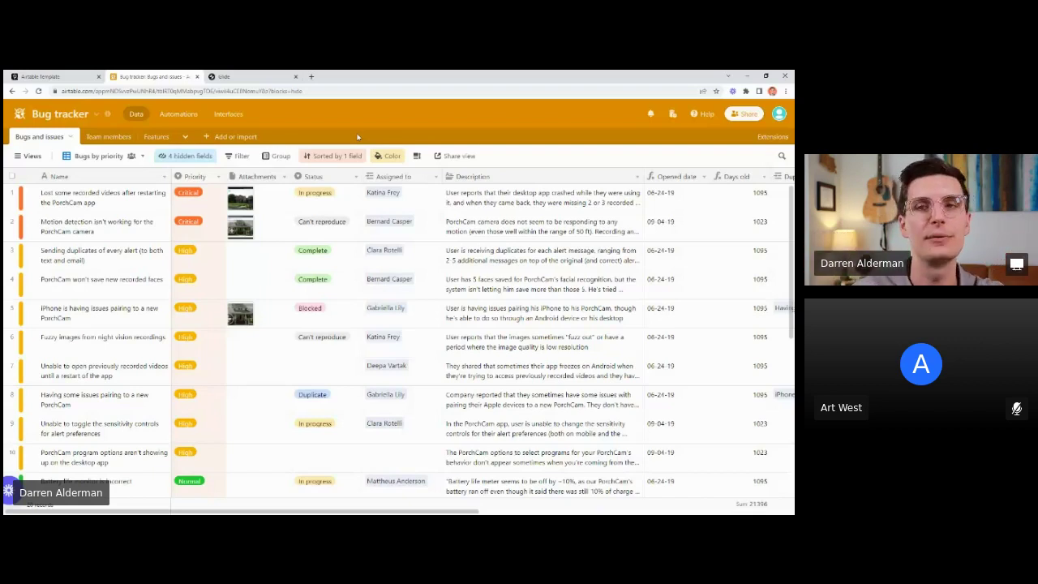
Step: Look through the Team members and Features tables and return to the Bugs and issues table
click(99, 137)
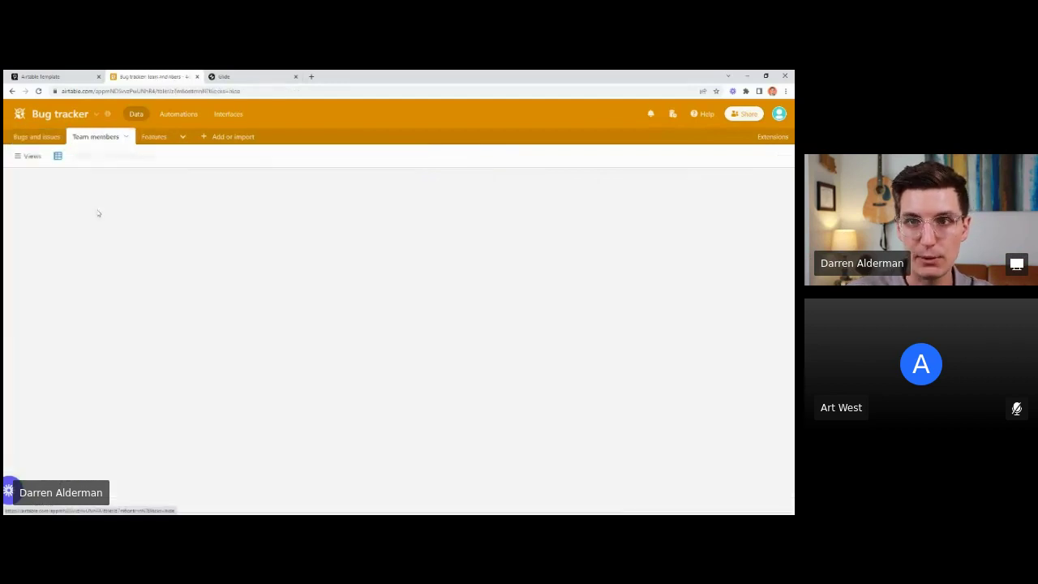
click(33, 138)
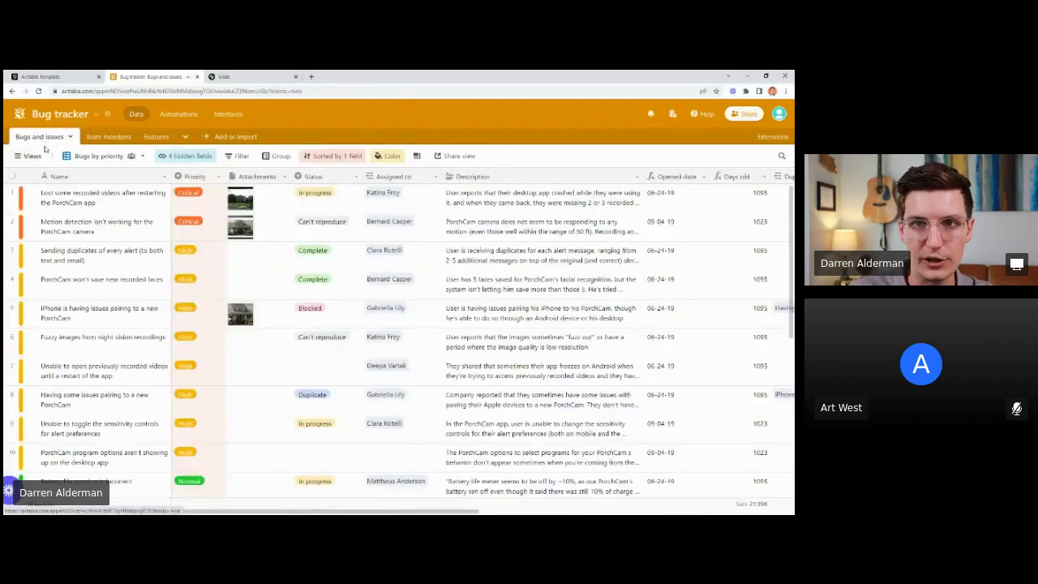
click(106, 137)
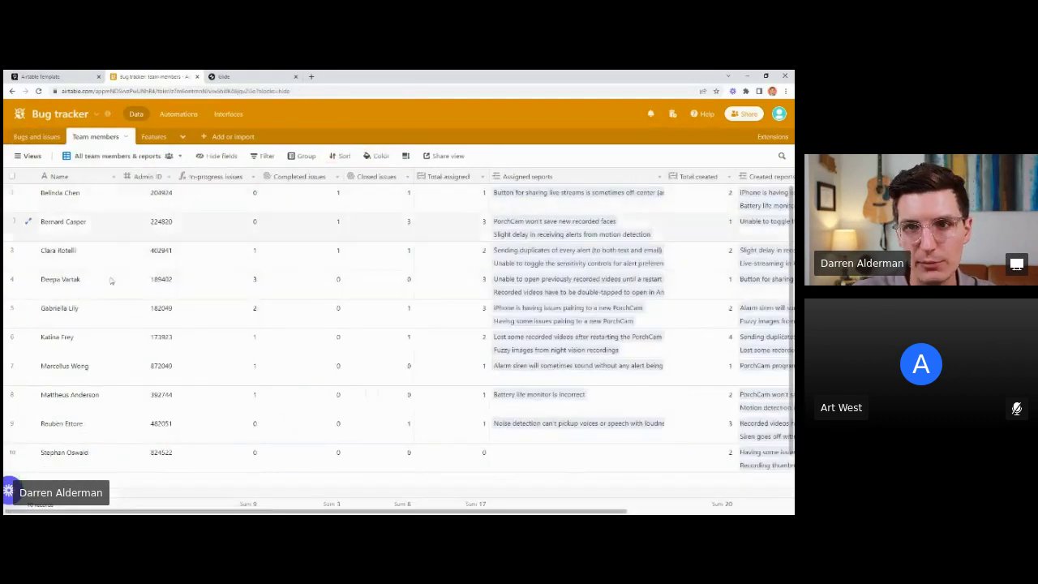
click(153, 138)
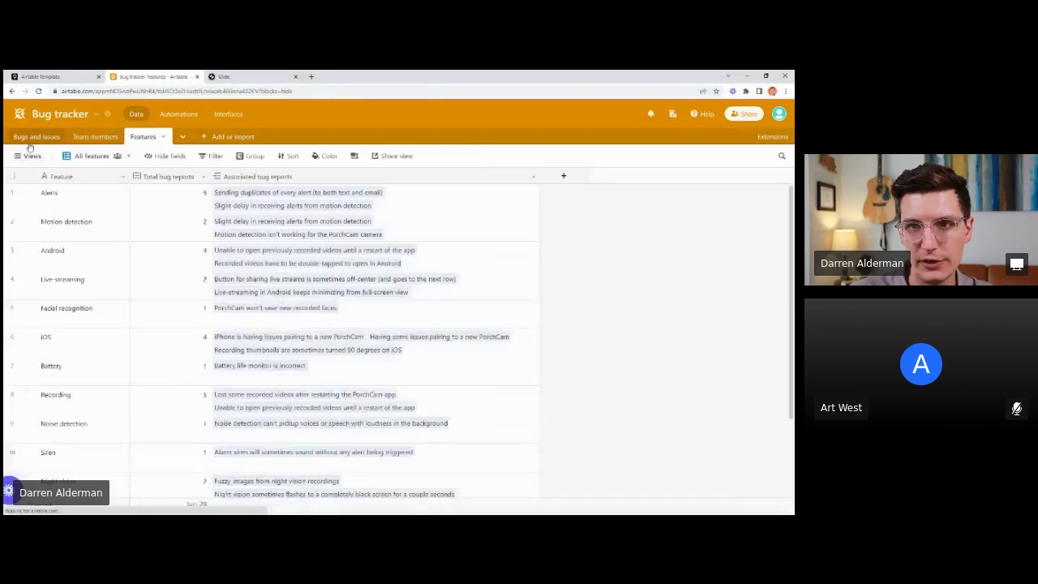
click(32, 138)
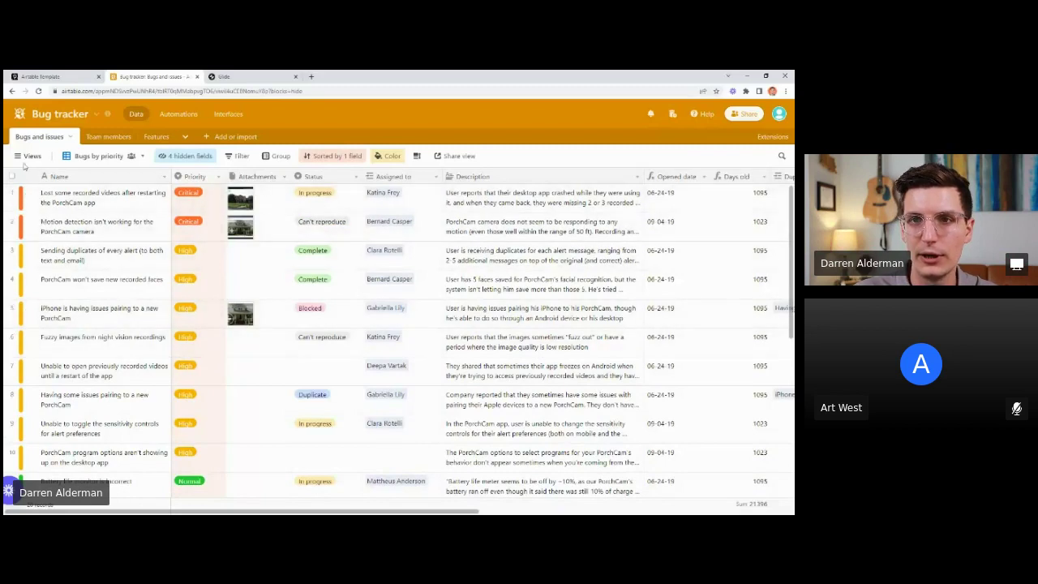
Step: Show the list of views for the Bugs and issues table and open the Bug pipeline kanban view
mouse_move(26, 160)
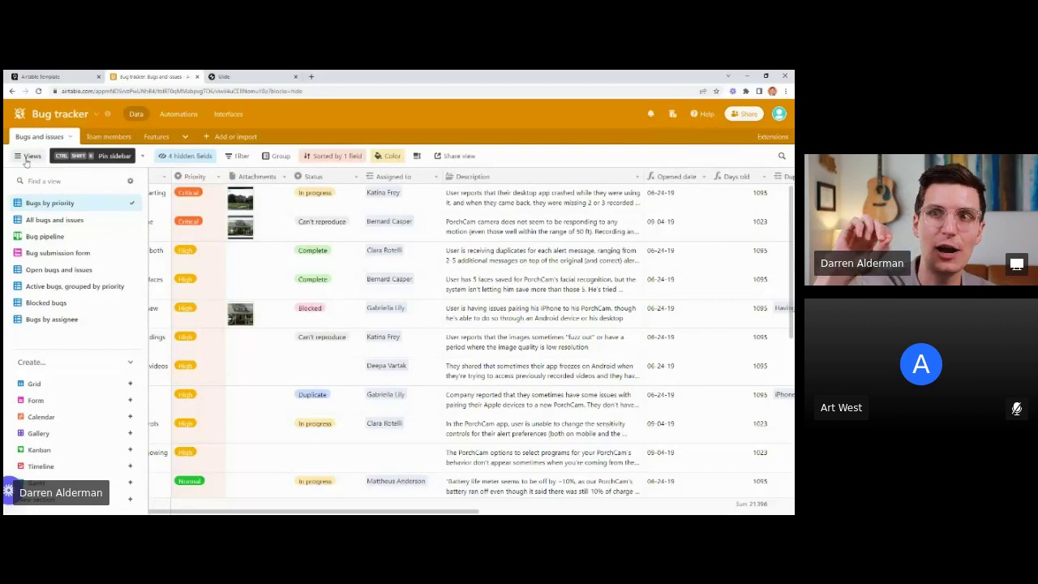
click(28, 156)
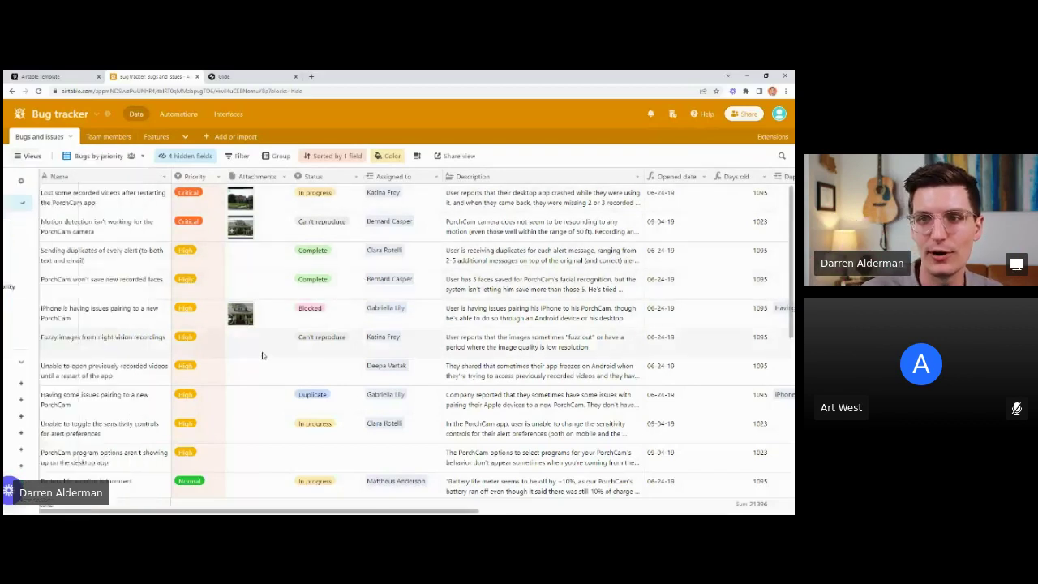
click(28, 156)
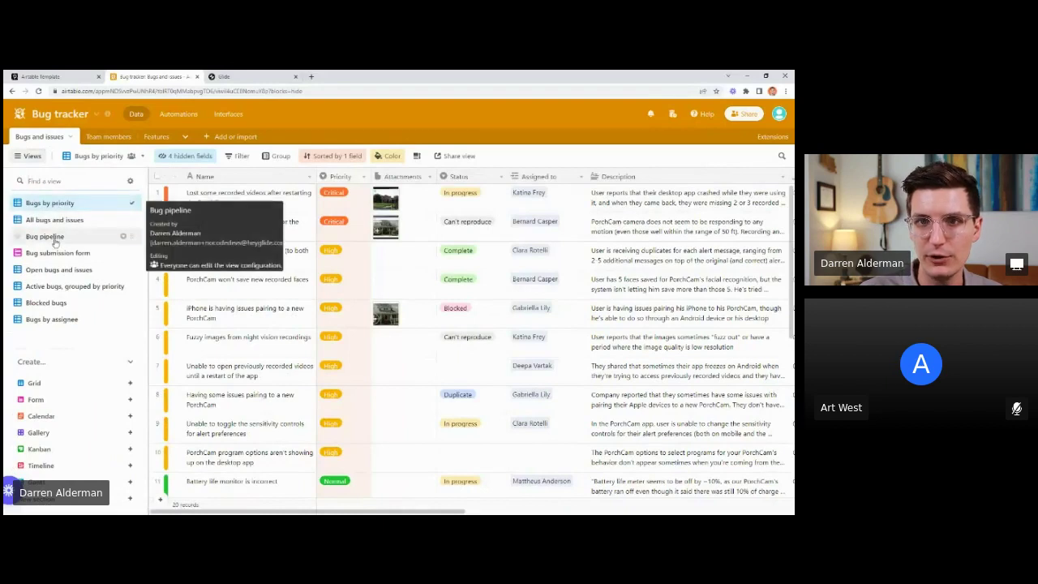
click(47, 237)
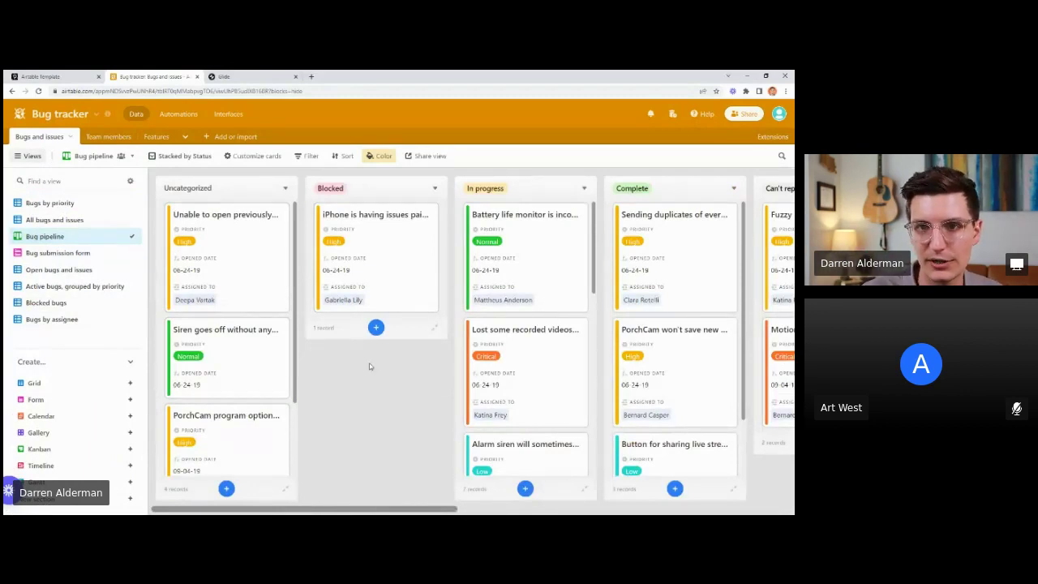
Step: Review the Bug submission form, switch to the "Active bugs, grouped by priority" view and hide the view list
click(56, 252)
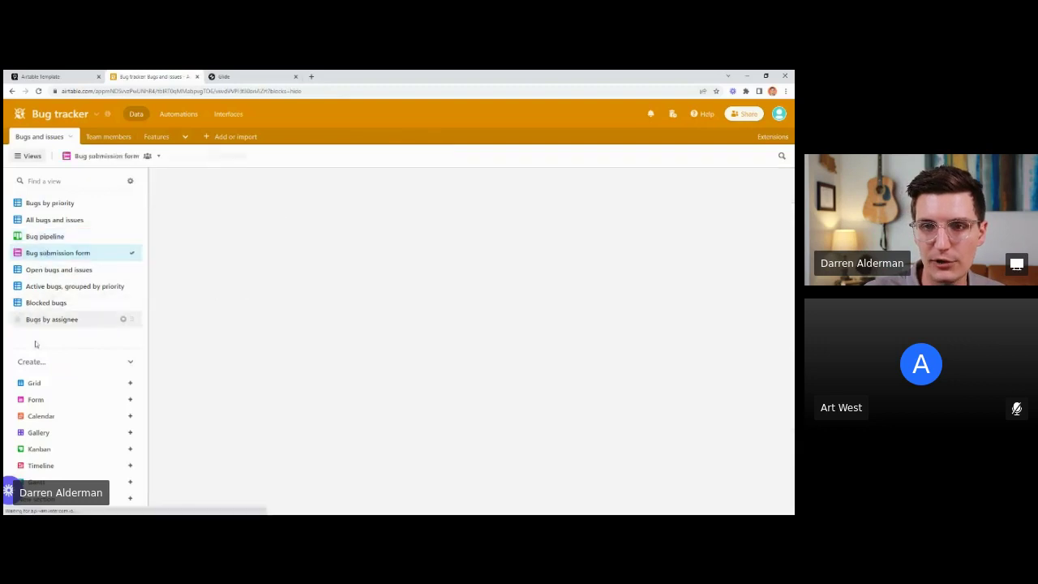
scroll(489, 445, down, 3)
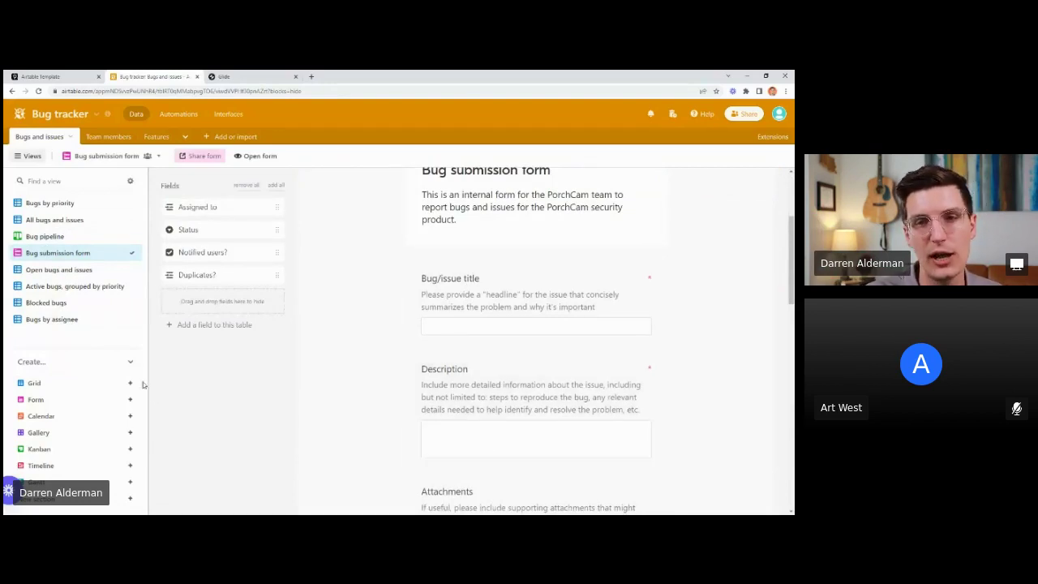
click(65, 286)
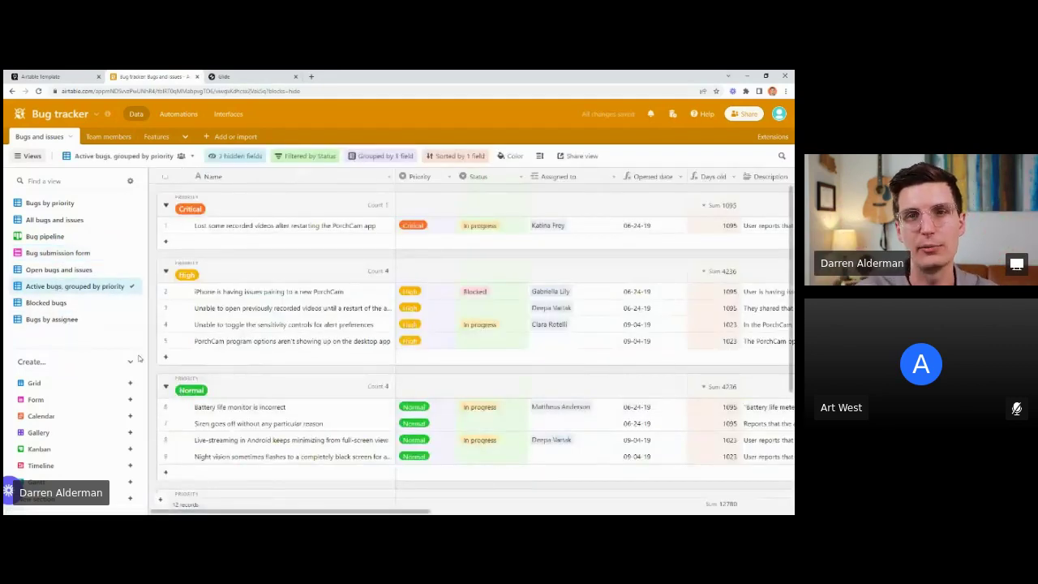
click(31, 156)
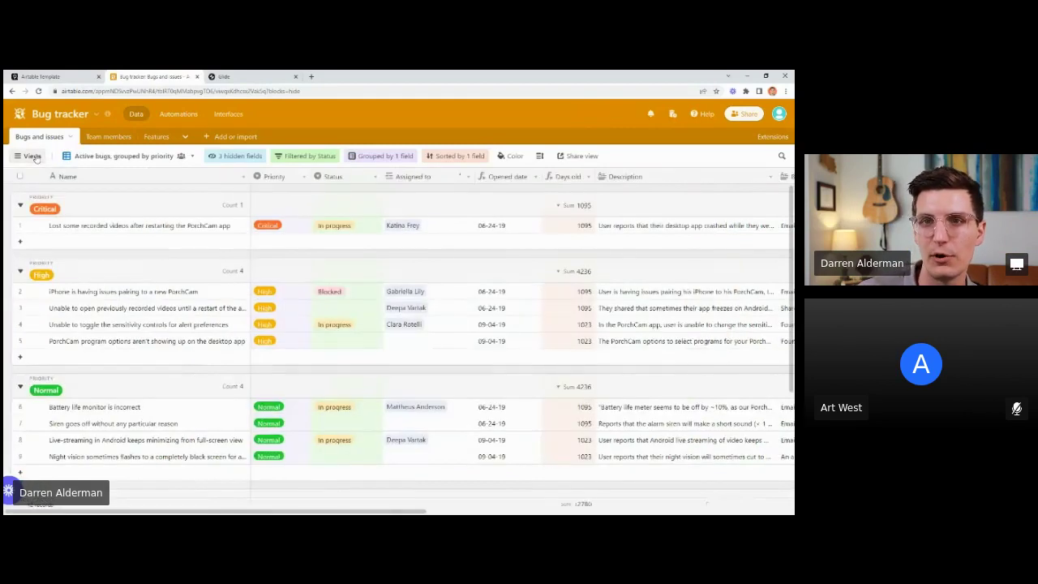
Step: Open the API documentation for the Bug tracker base from Airtable's help resources
click(766, 140)
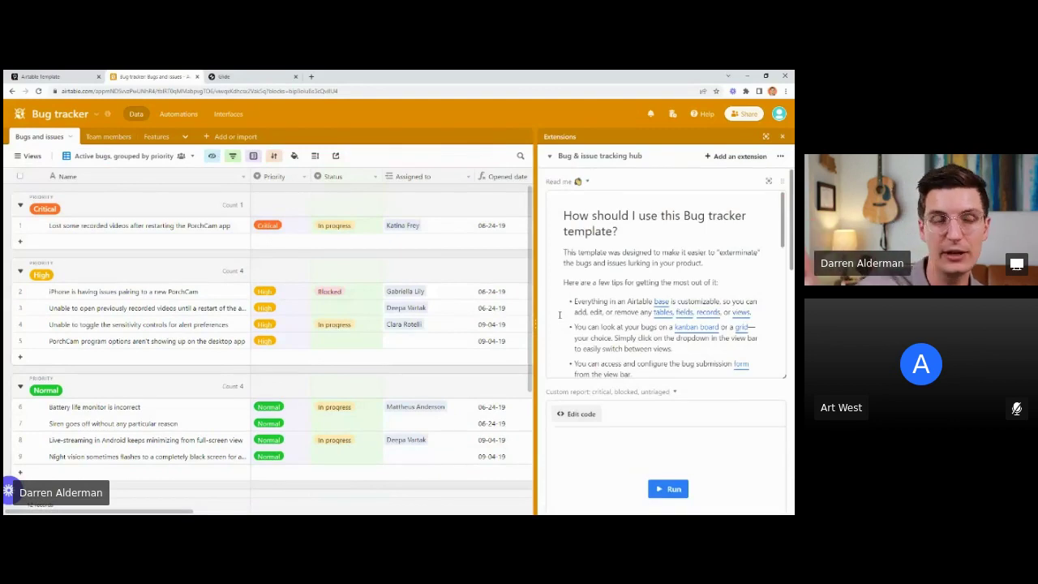
click(30, 157)
click(567, 180)
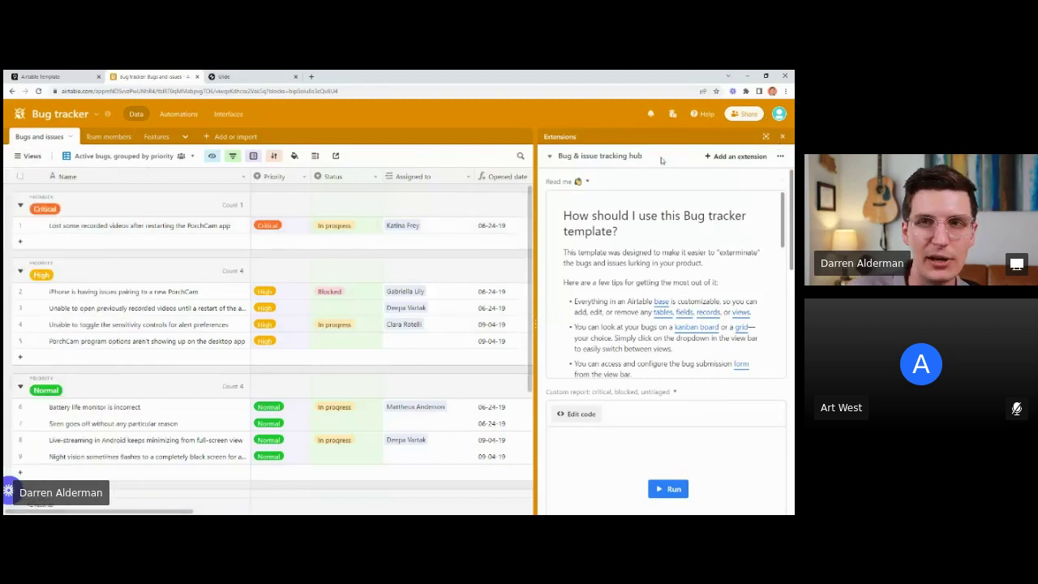
click(703, 114)
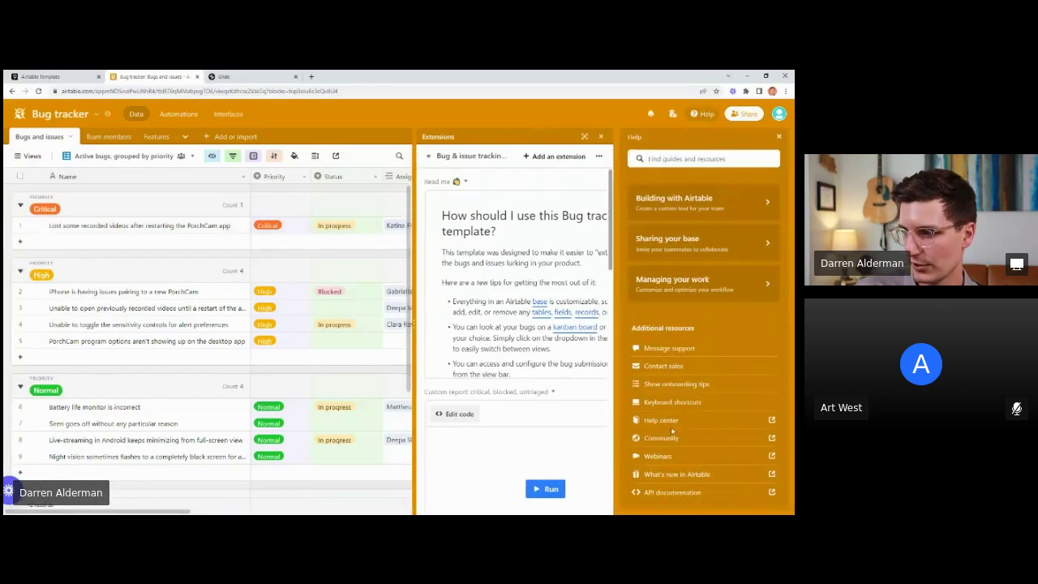
click(665, 494)
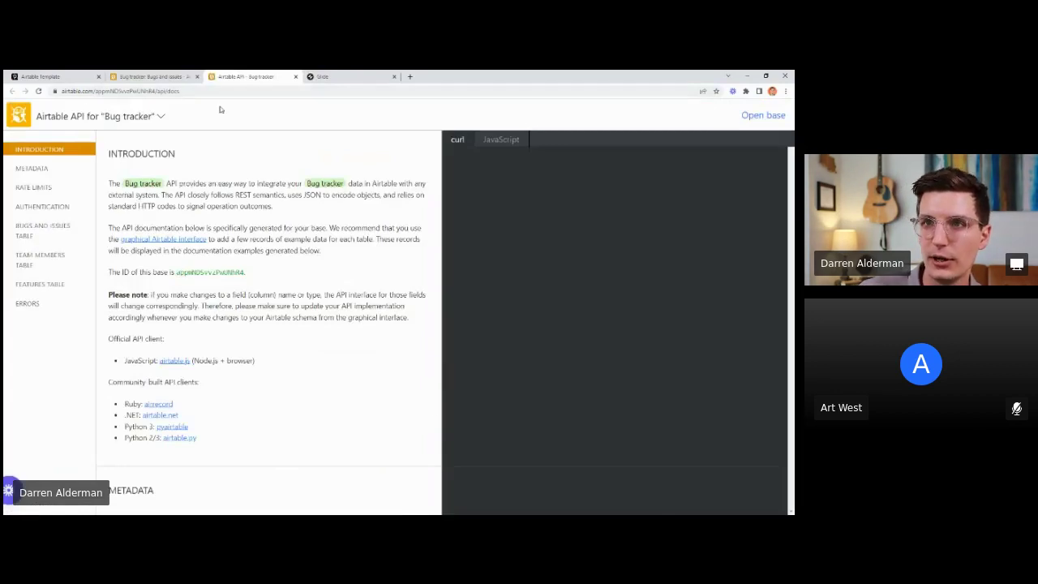
Step: Examine the List records section for the Bugs and issues table and highlight the example curl request URL
click(52, 235)
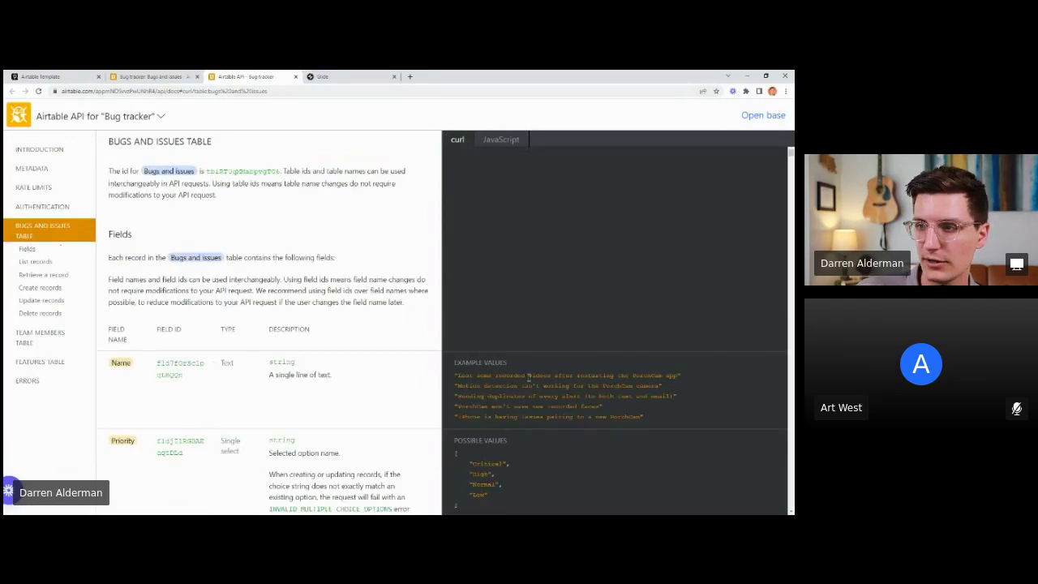
scroll(527, 377, down, 2)
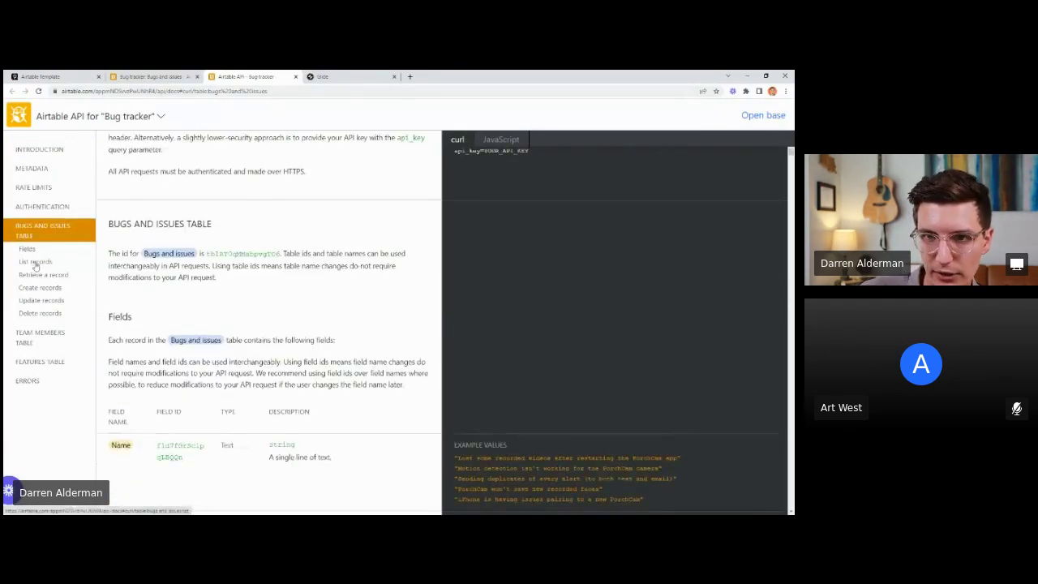
click(35, 262)
drag(454, 177, 635, 189)
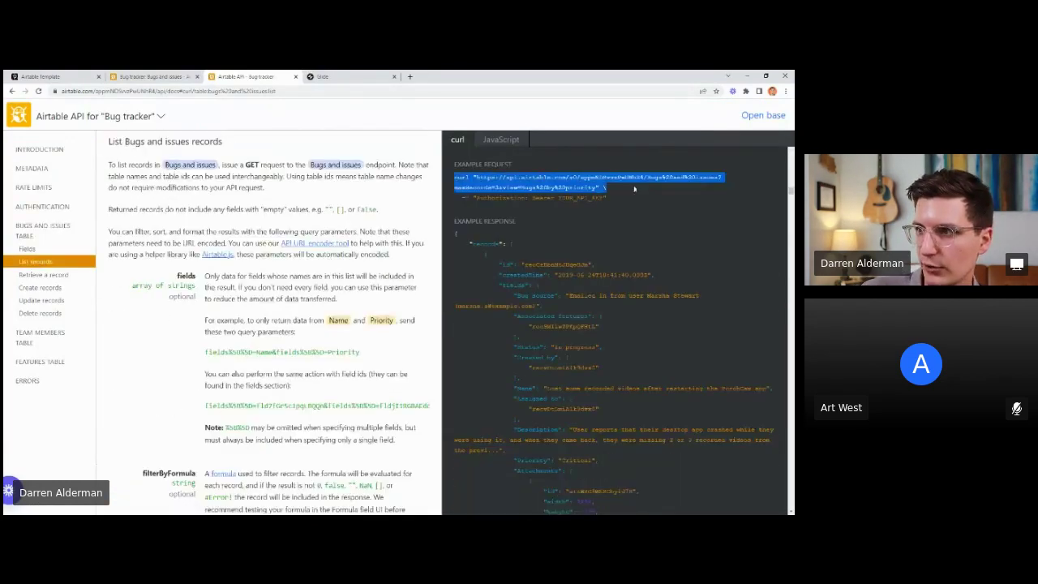
drag(476, 178, 596, 189)
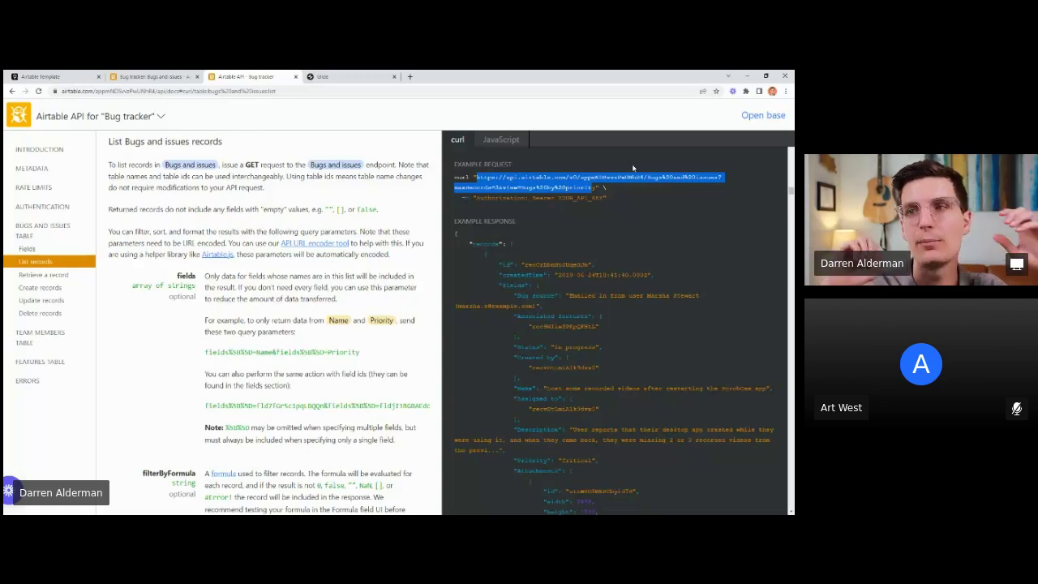
Step: Return to the Bug tracker base, switch to the "Bugs by priority" view and dismiss the extensions, help and view list
click(173, 75)
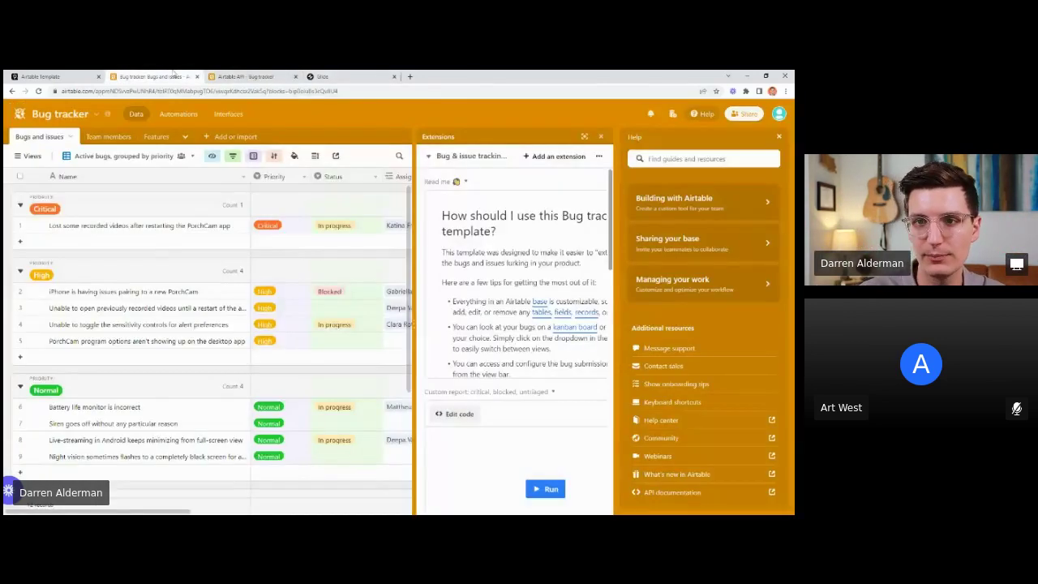
click(29, 156)
click(61, 206)
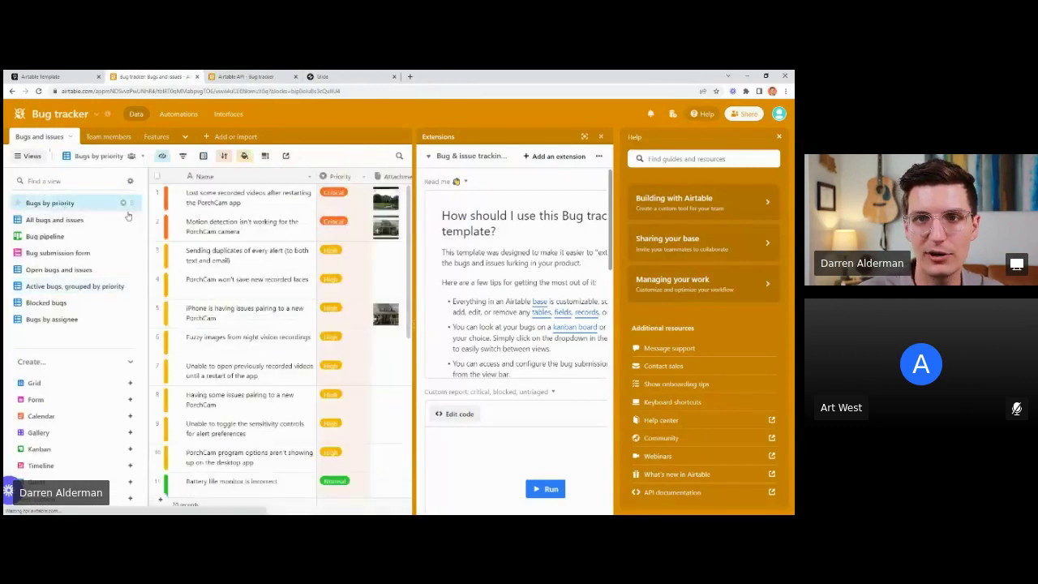
click(600, 136)
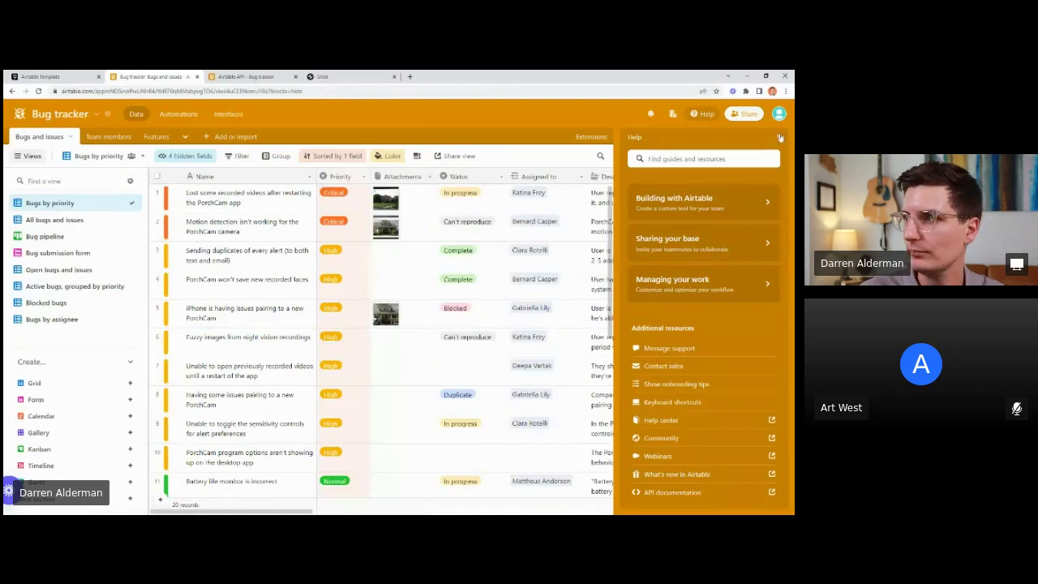
click(780, 137)
click(29, 156)
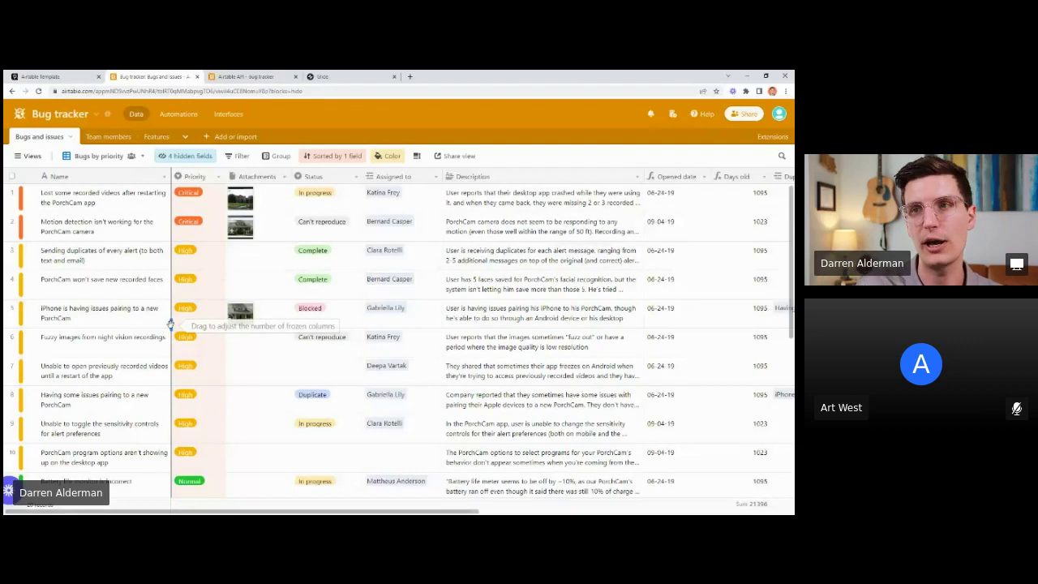
Step: Close the Airtable API documentation page and switch to the Glide team dashboard
click(336, 75)
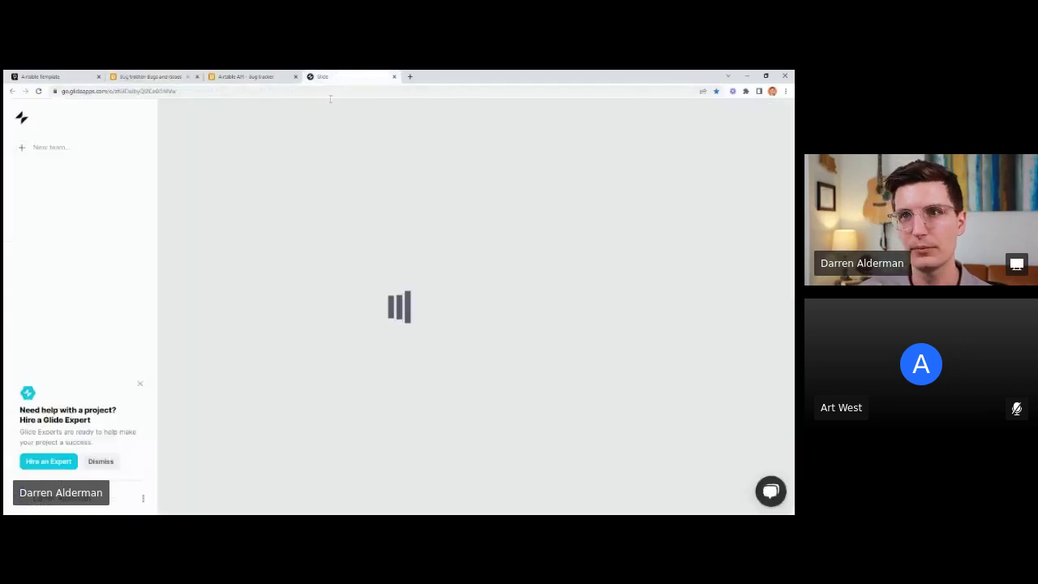
click(296, 77)
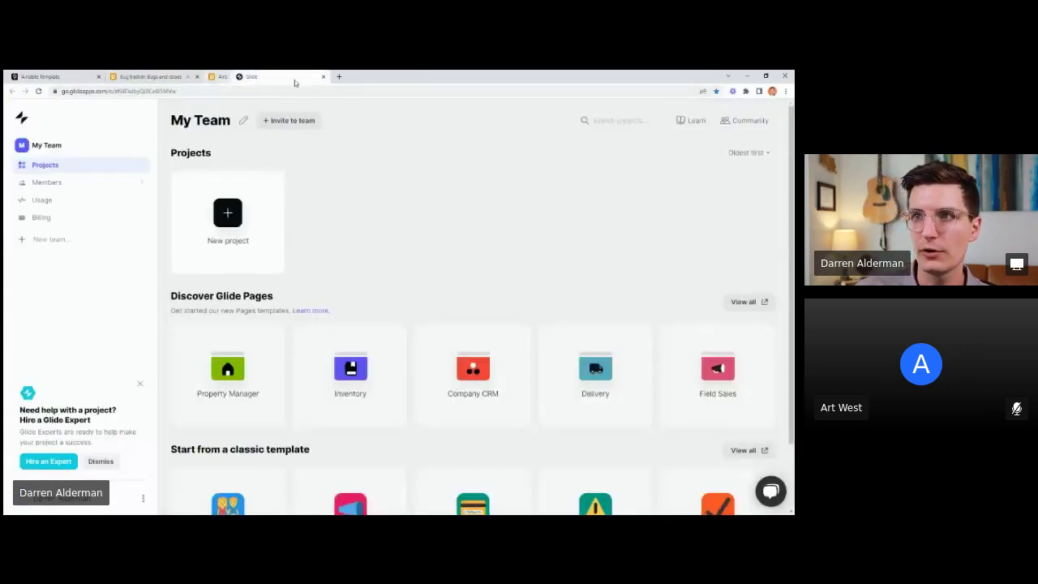
drag(70, 91, 109, 92)
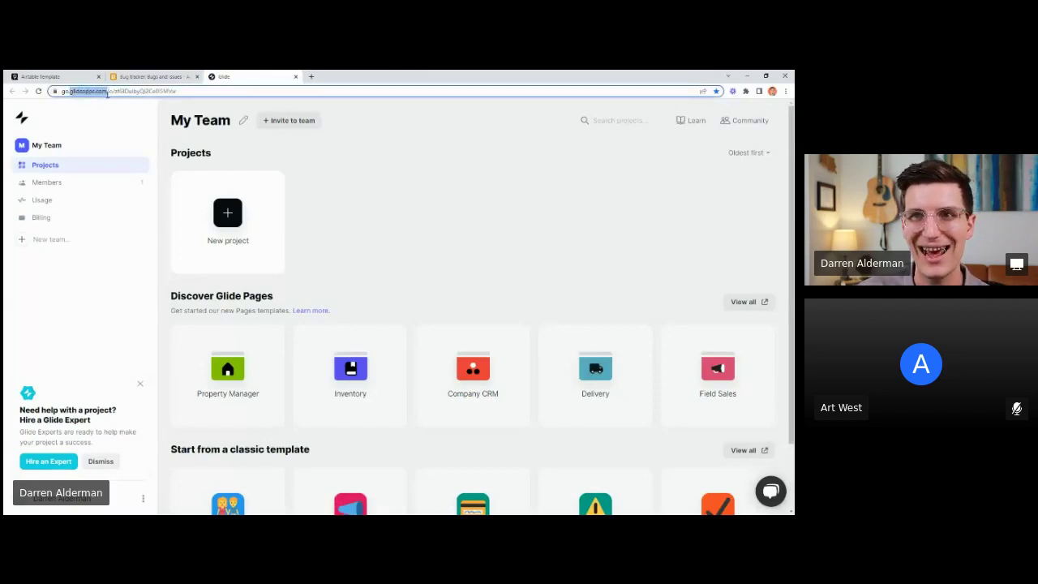
click(409, 245)
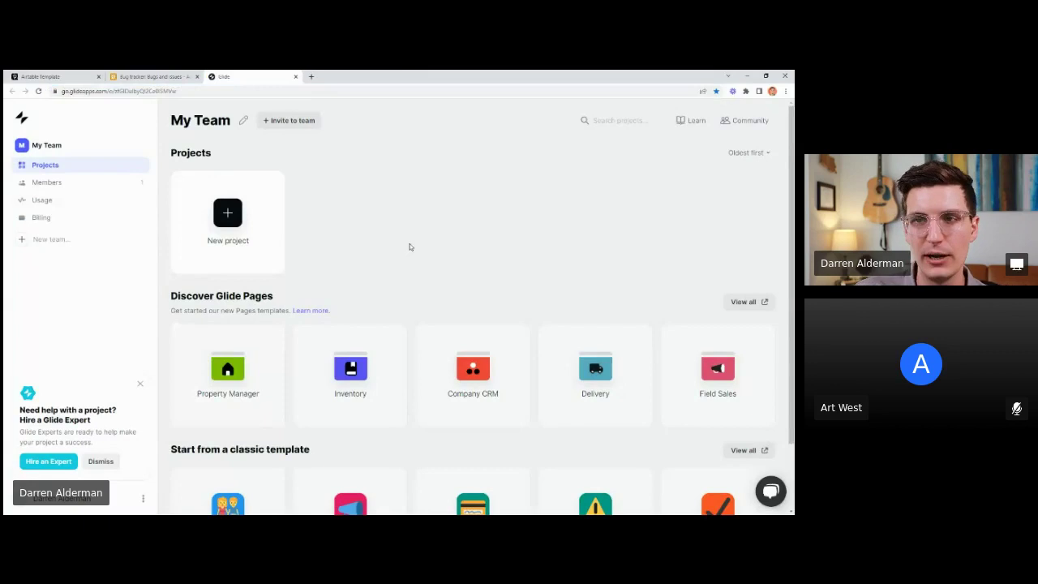
Step: Start a new Glide App project named "Bug Tracker" with Airtable as its data source
click(230, 224)
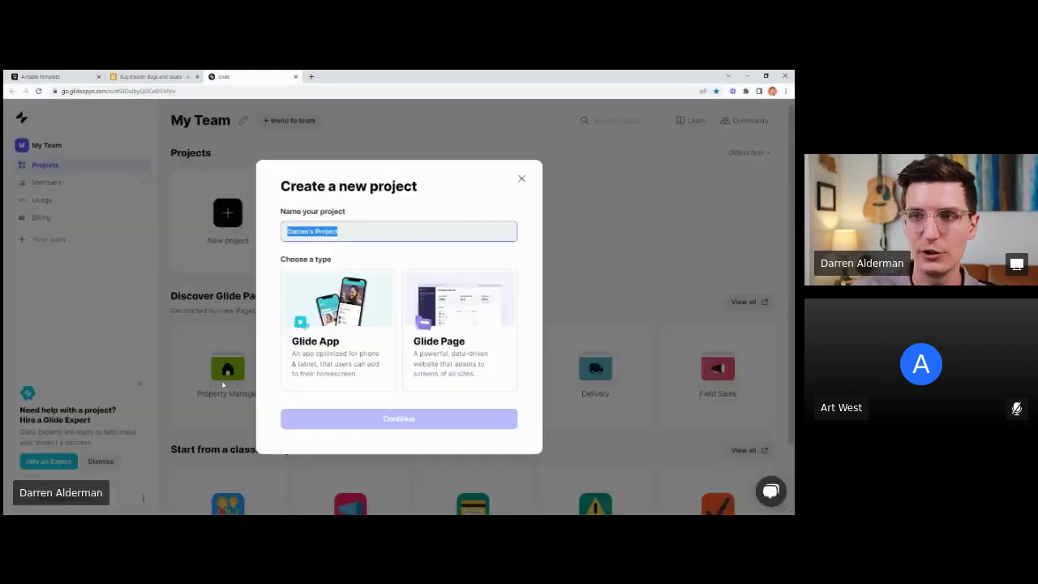
text(Bug Tracker)
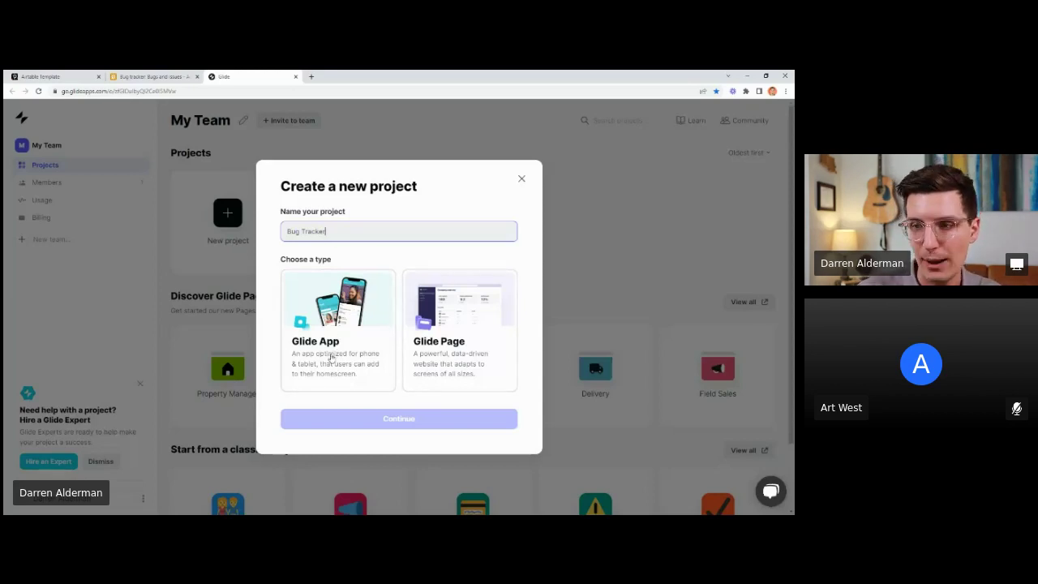
click(381, 283)
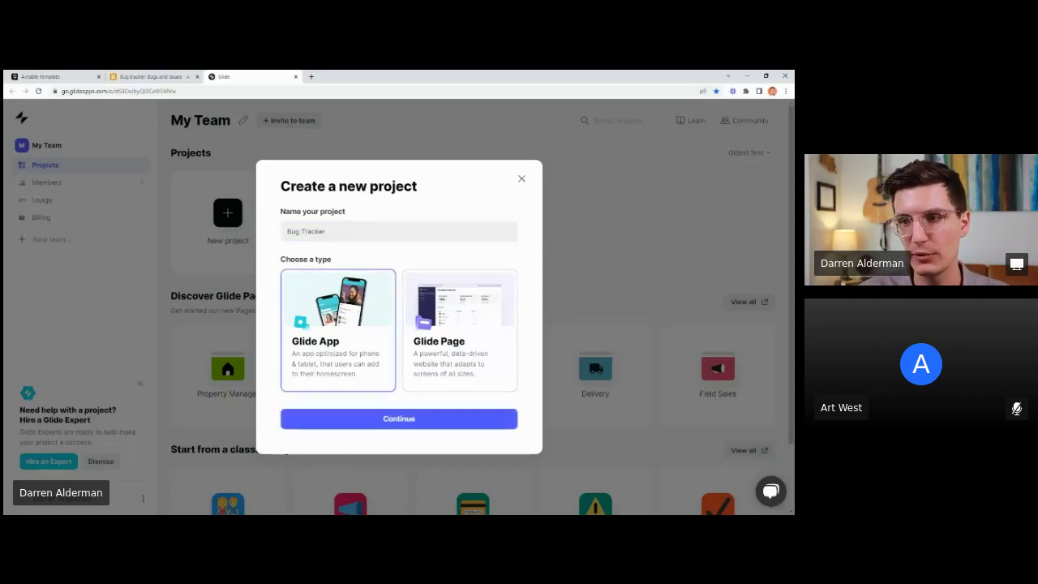
click(408, 419)
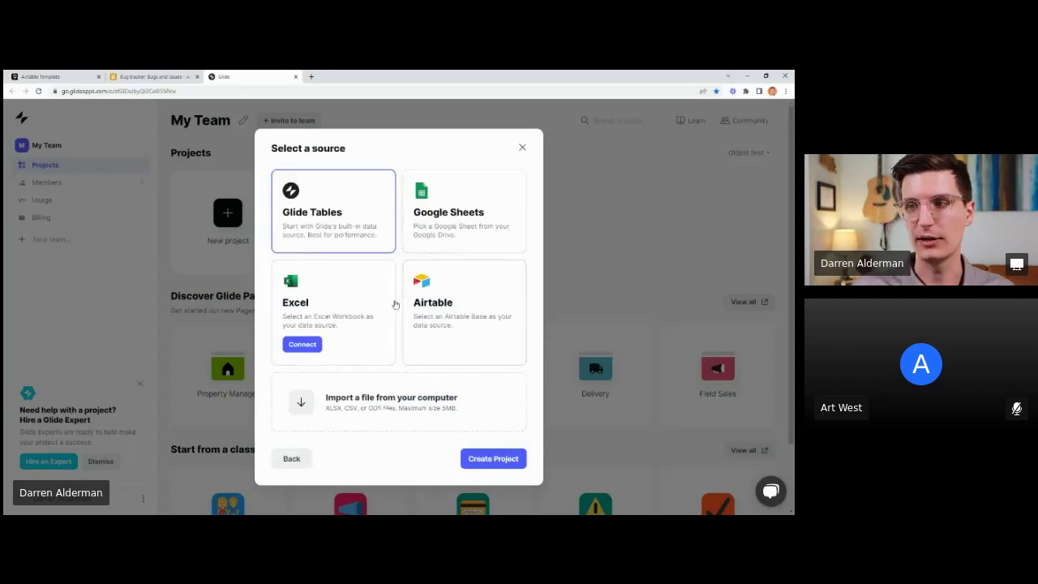
click(443, 287)
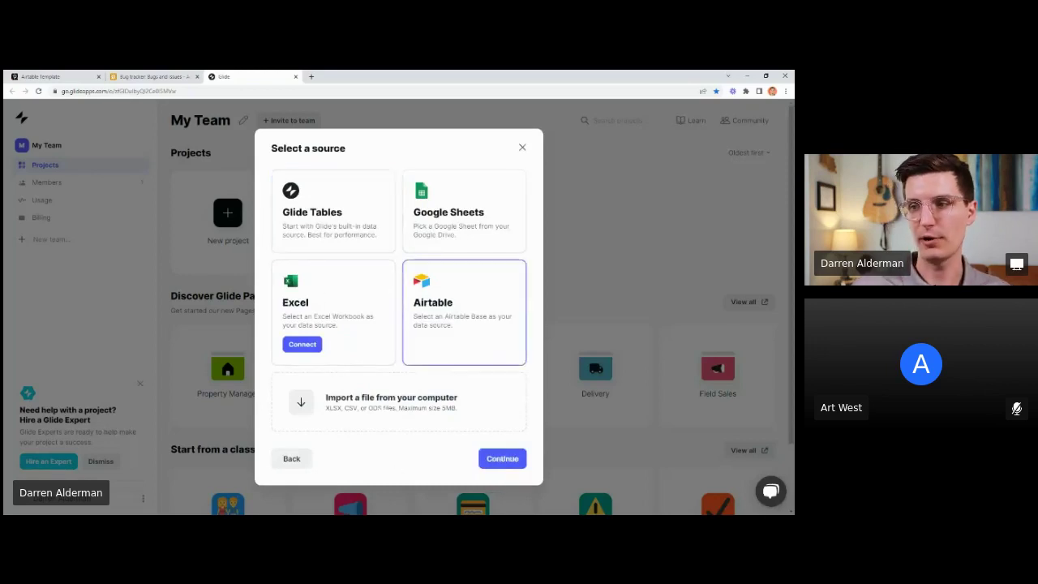
click(514, 462)
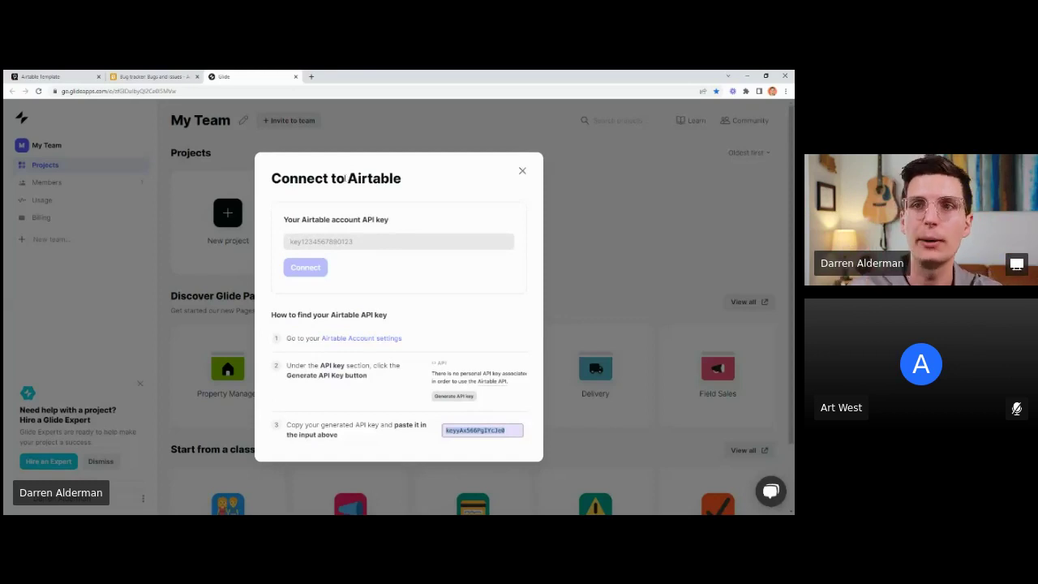
Step: Switch to Airtable, open the account overview and review its API section
click(154, 76)
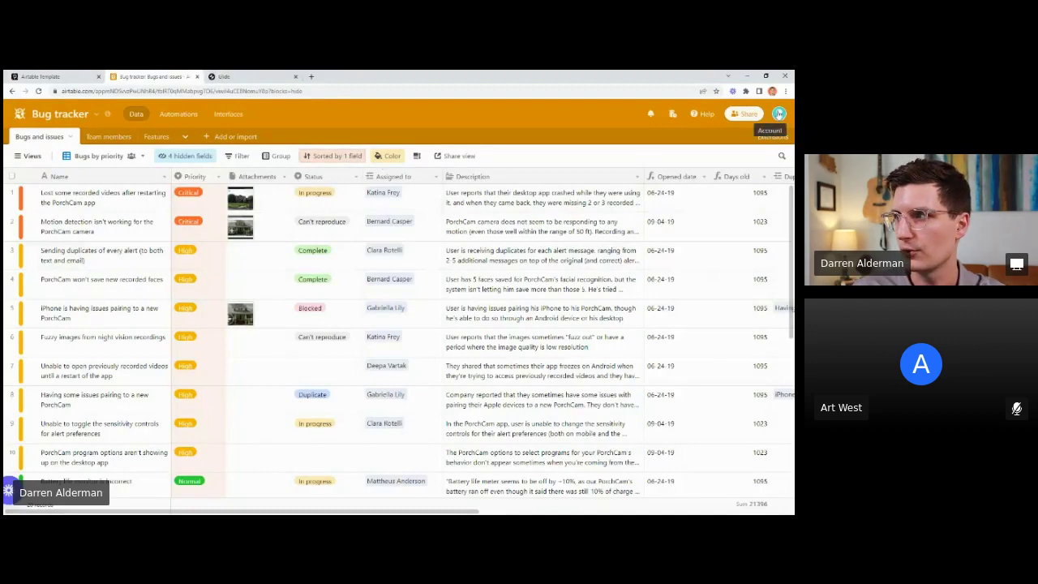
click(778, 115)
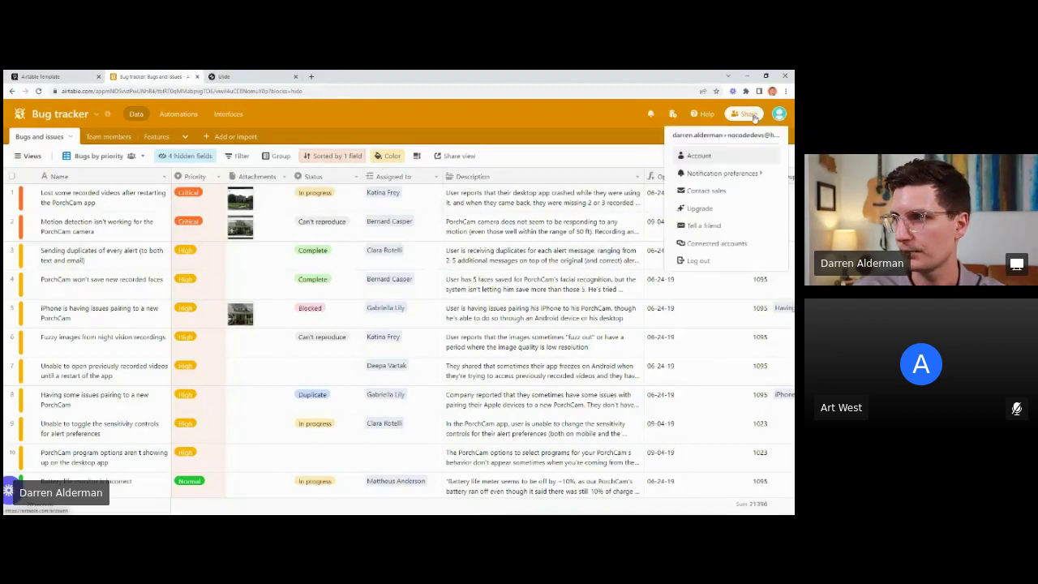
click(719, 161)
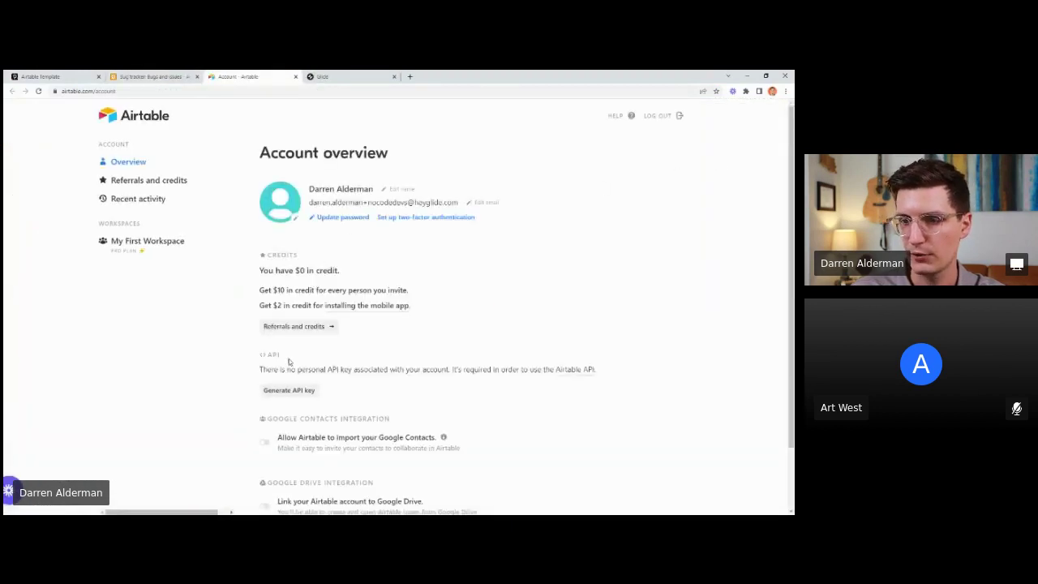
scroll(263, 294, down, 2)
drag(253, 285, 283, 283)
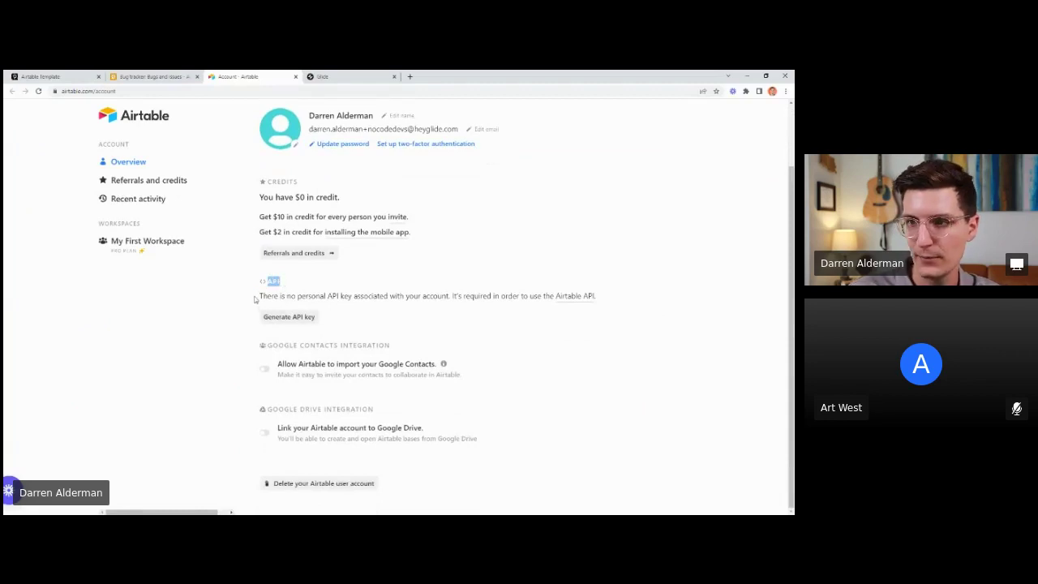
drag(253, 298, 373, 297)
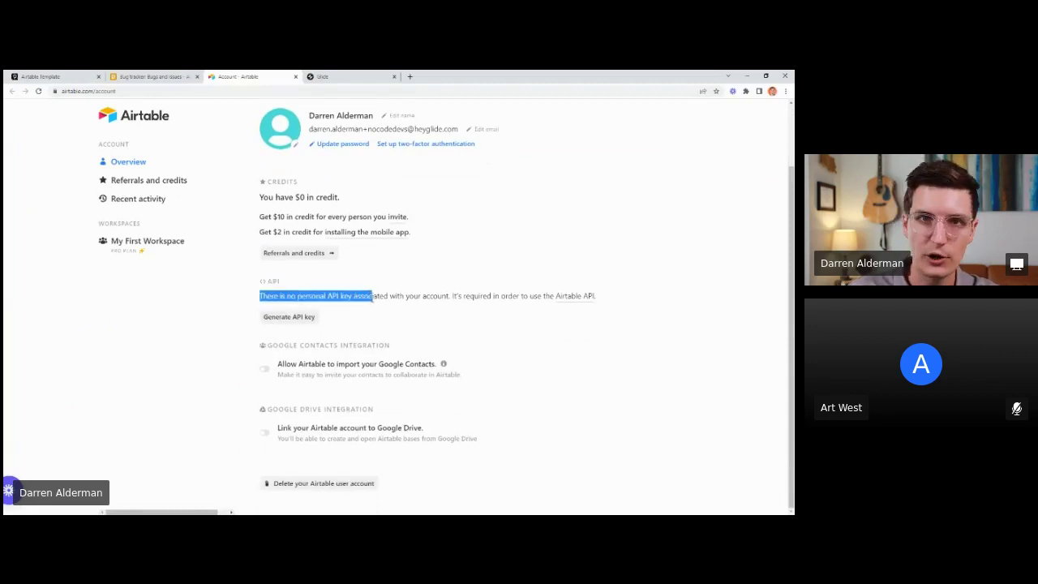
Step: Generate a personal Airtable API key, then reveal and copy it
click(314, 317)
scroll(324, 238, down, 1)
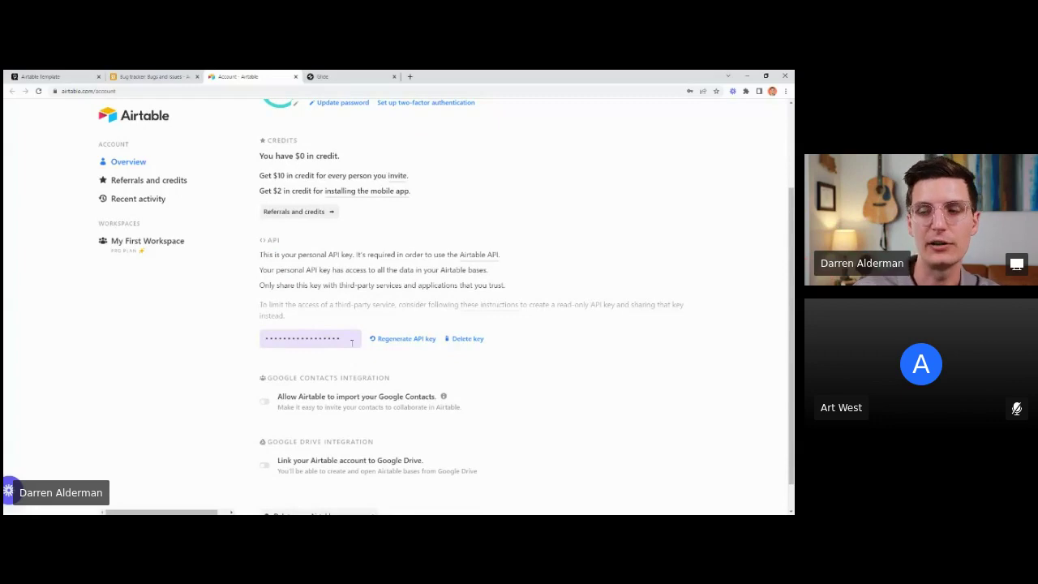
click(352, 339)
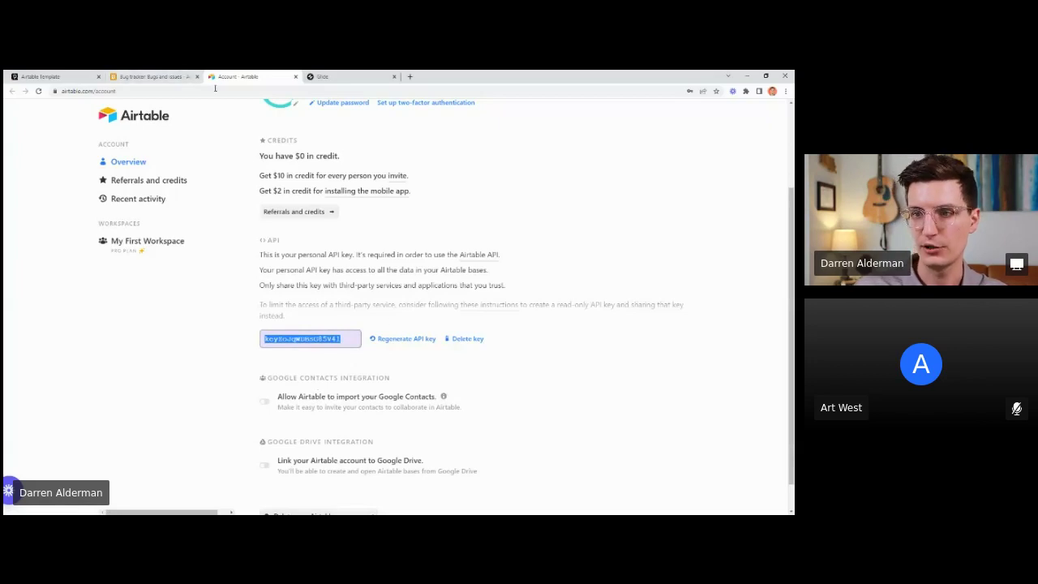
Step: Switch back to Glide, paste the Airtable account API key and connect the account
click(358, 78)
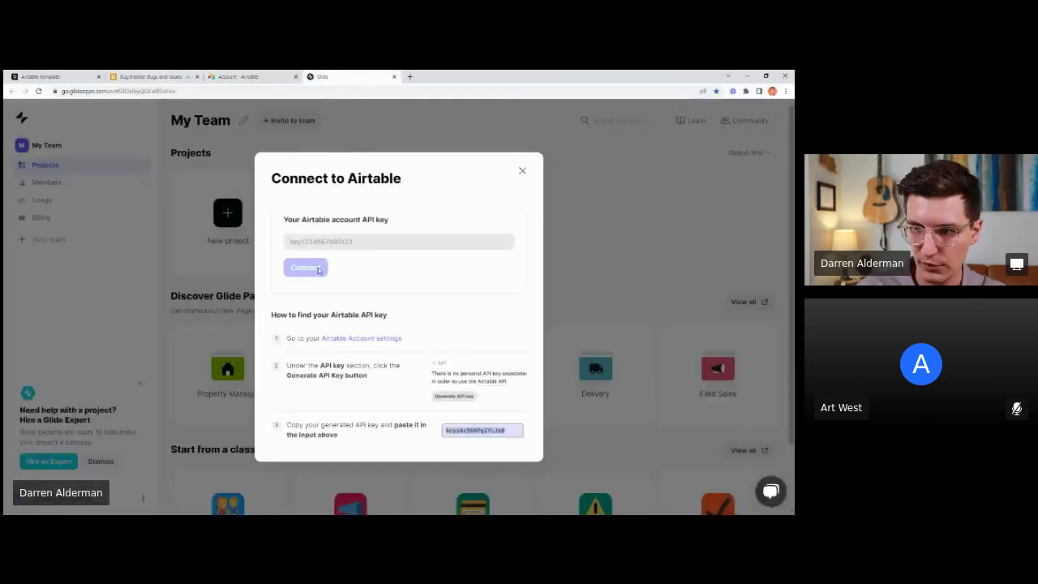
key(ctrl+v)
key(Return)
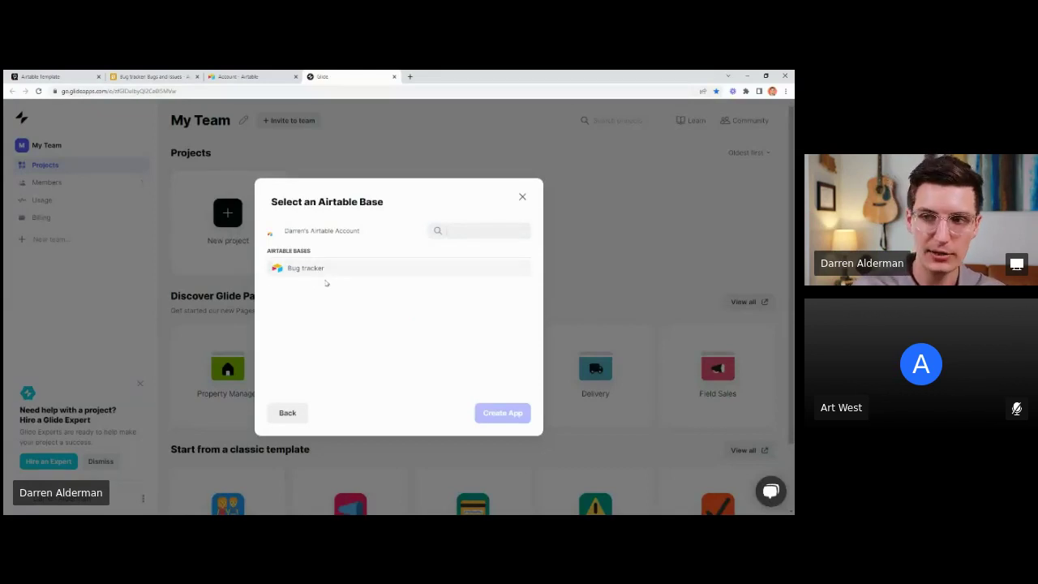
Step: Create the app from the "Bug tracker" base and agree to automatically add components for the new columns
click(336, 269)
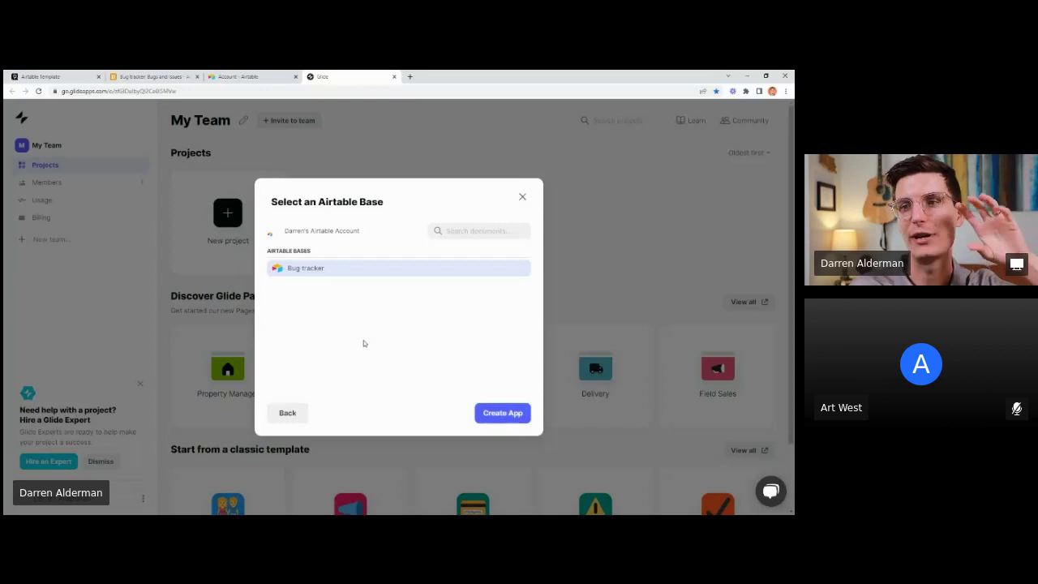
click(503, 415)
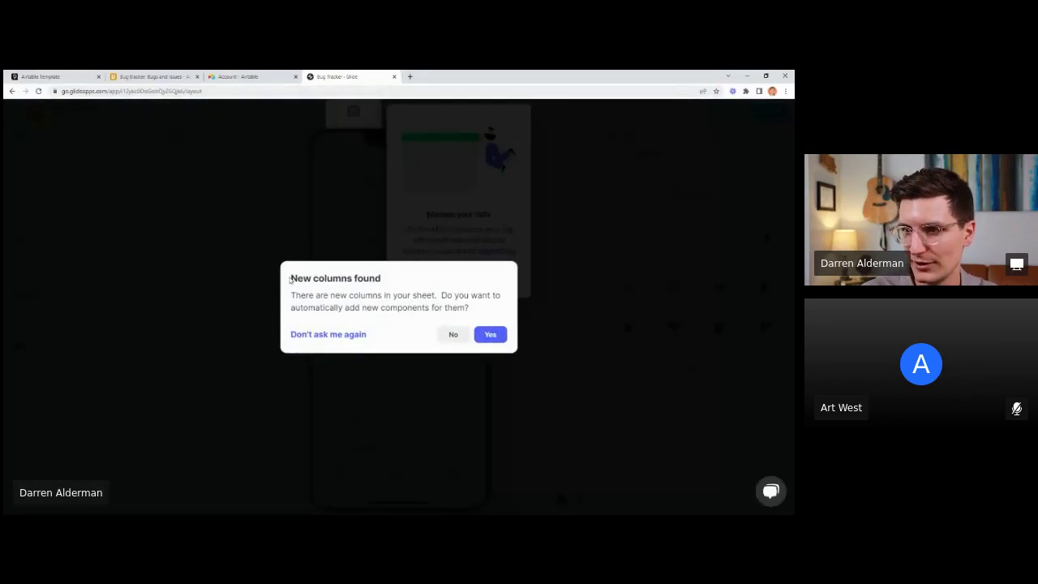
drag(289, 279, 397, 280)
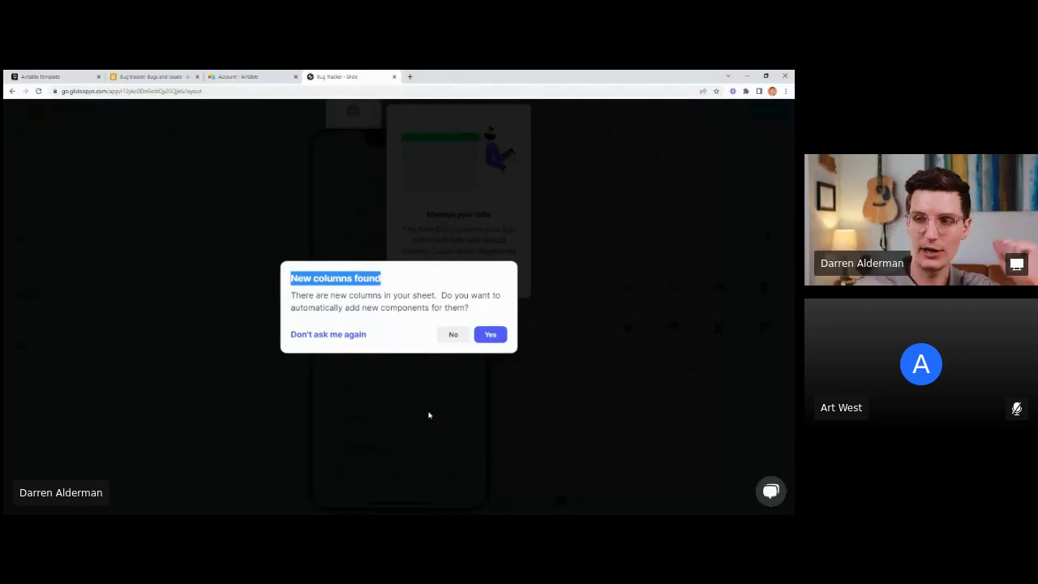
click(483, 337)
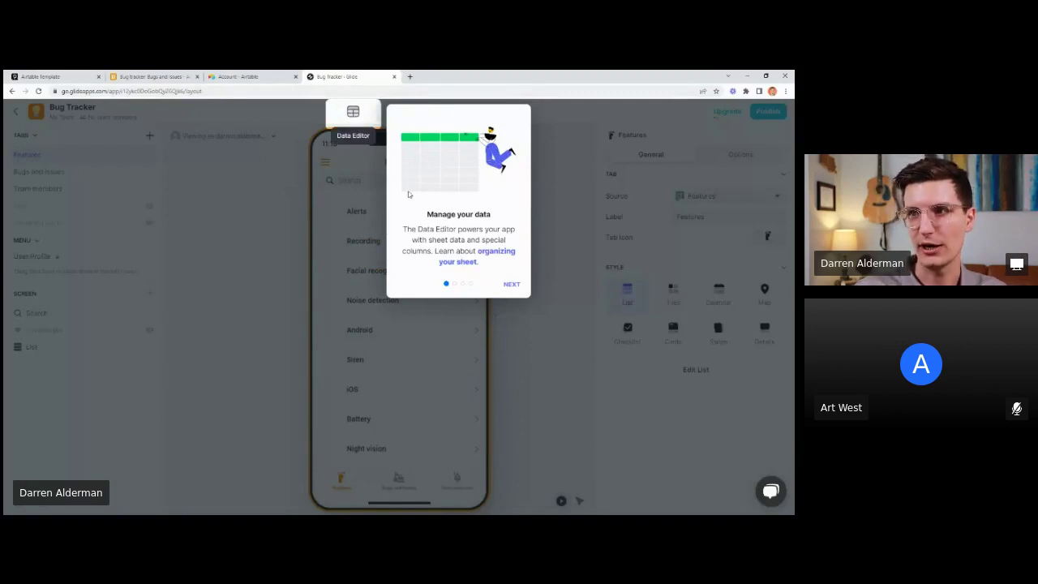
Step: Go through the introductory tour of the app builder to its end and dismiss it
click(511, 284)
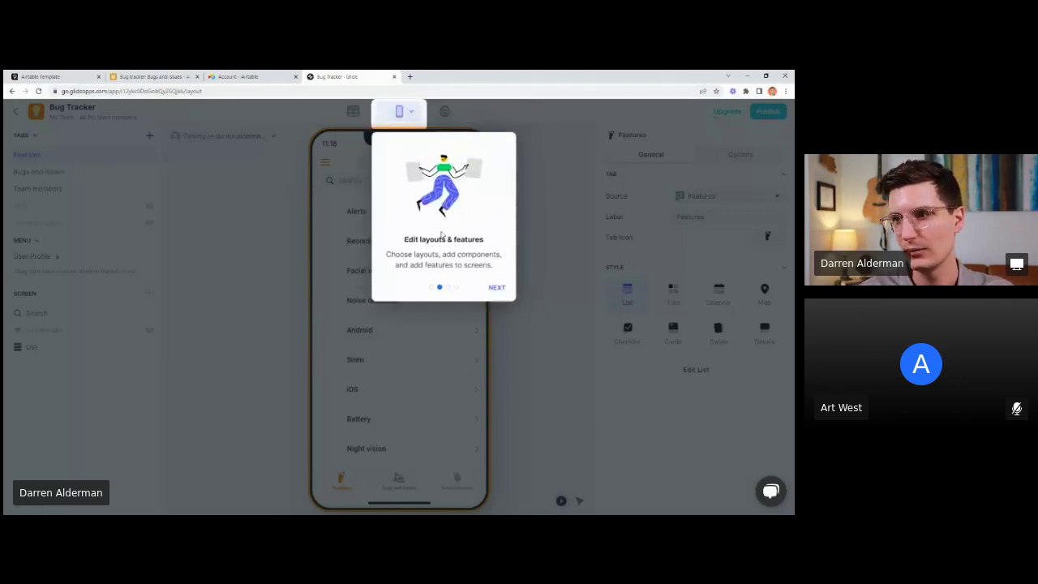
click(498, 288)
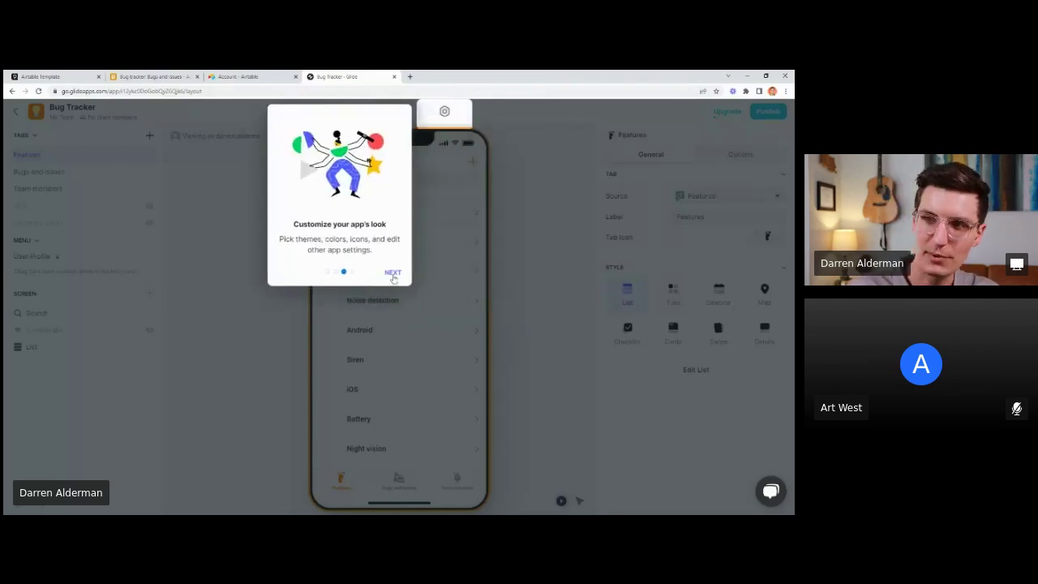
click(393, 273)
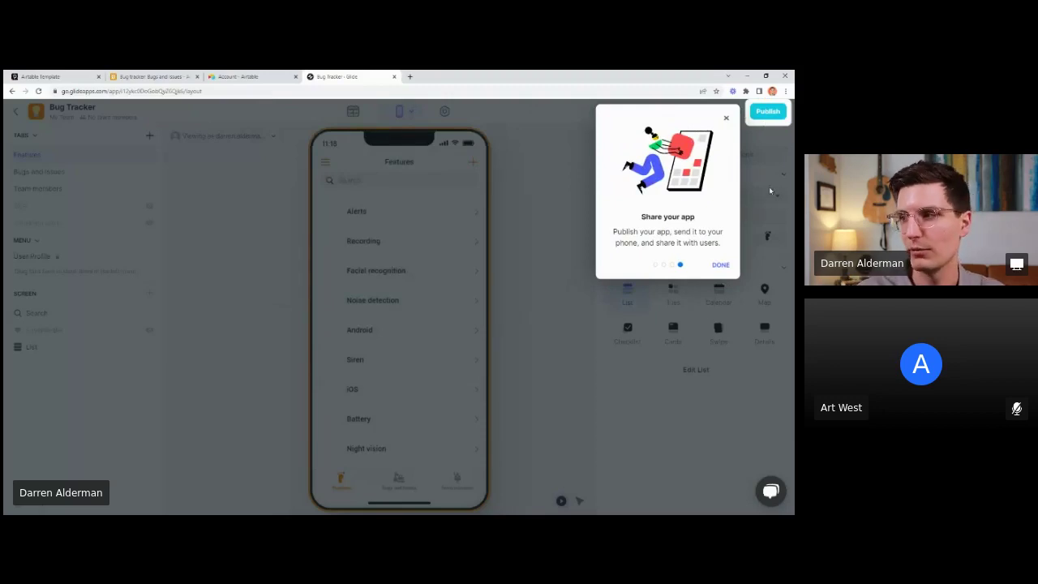
click(715, 266)
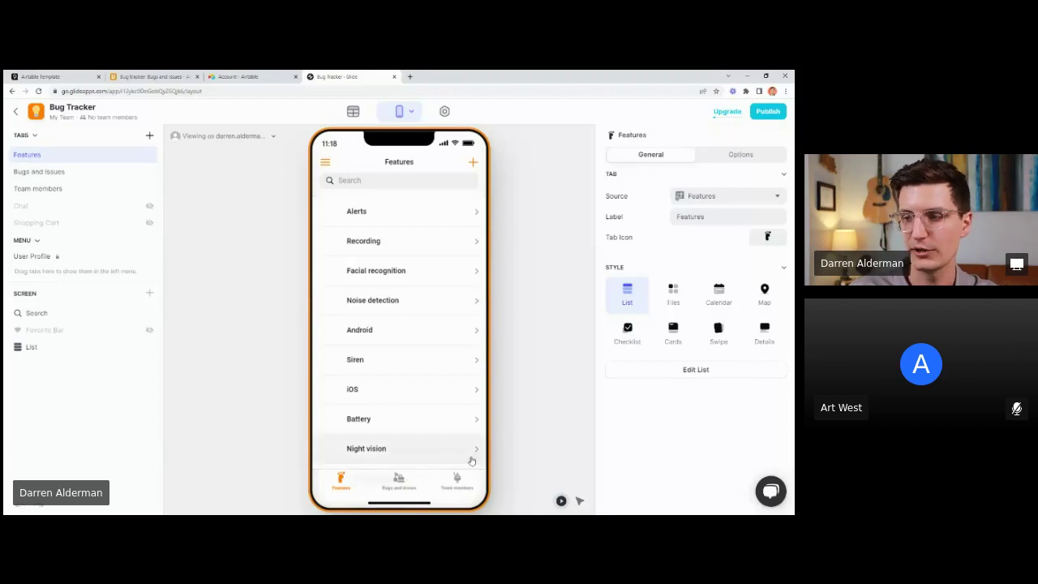
Step: Preview the Team members and Bugs and issues tabs, then compare the bug list with the Airtable base
click(459, 485)
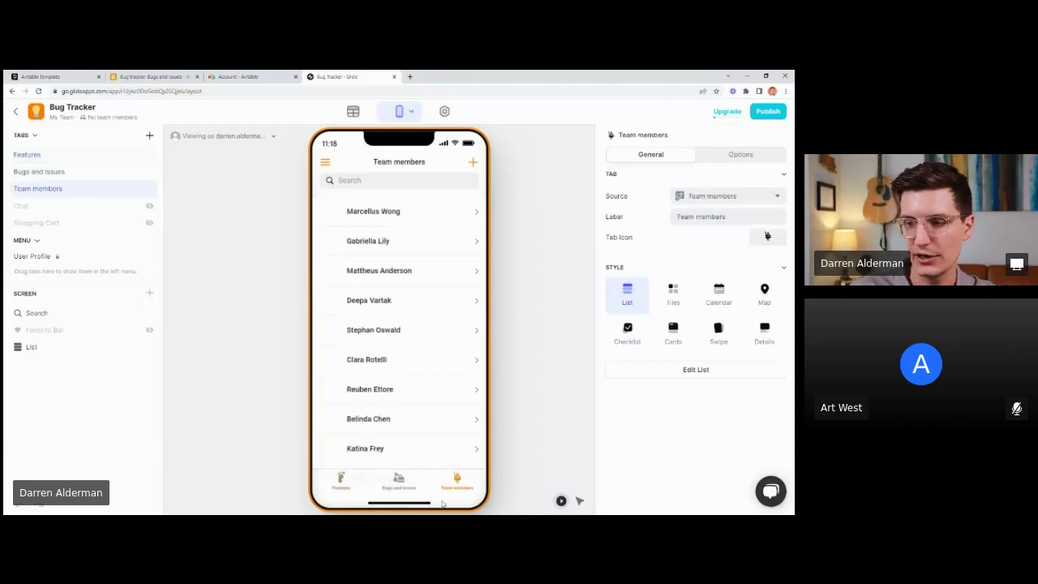
click(398, 482)
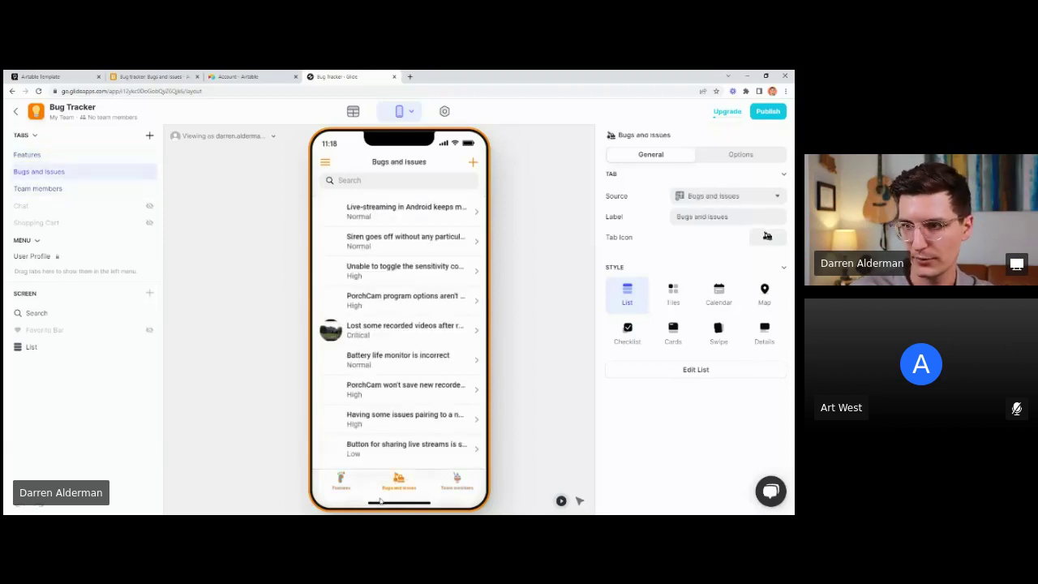
click(172, 74)
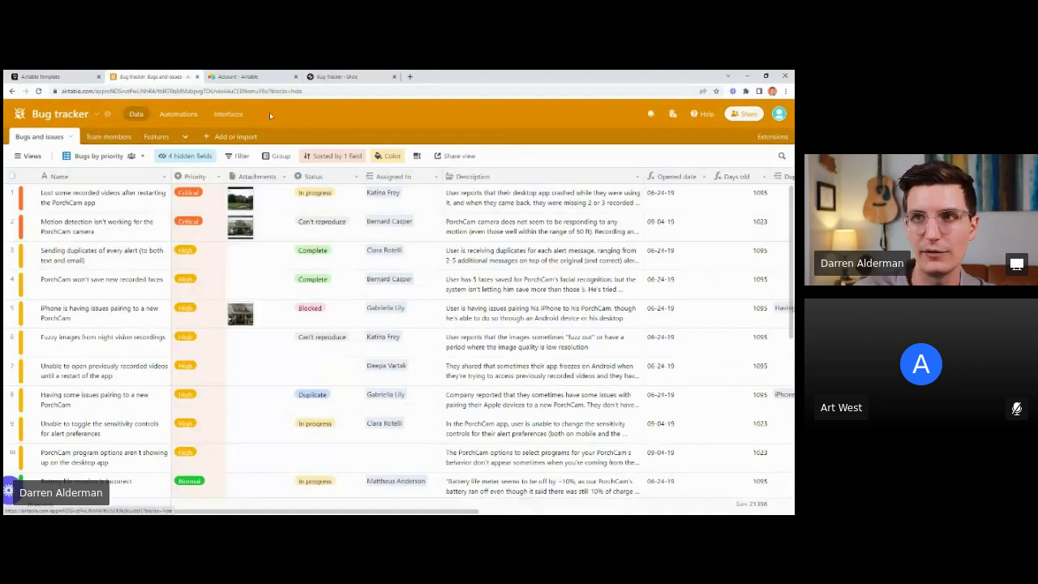
click(343, 78)
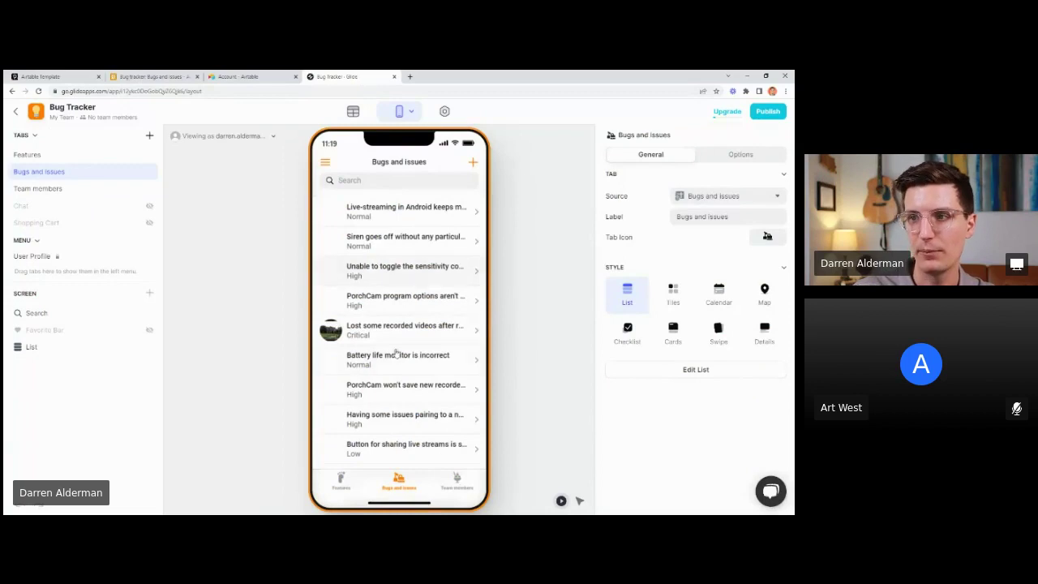
Step: Examine the detail screens of the siren bug and the PorchCam program options bug, checking them against the Airtable table
click(384, 244)
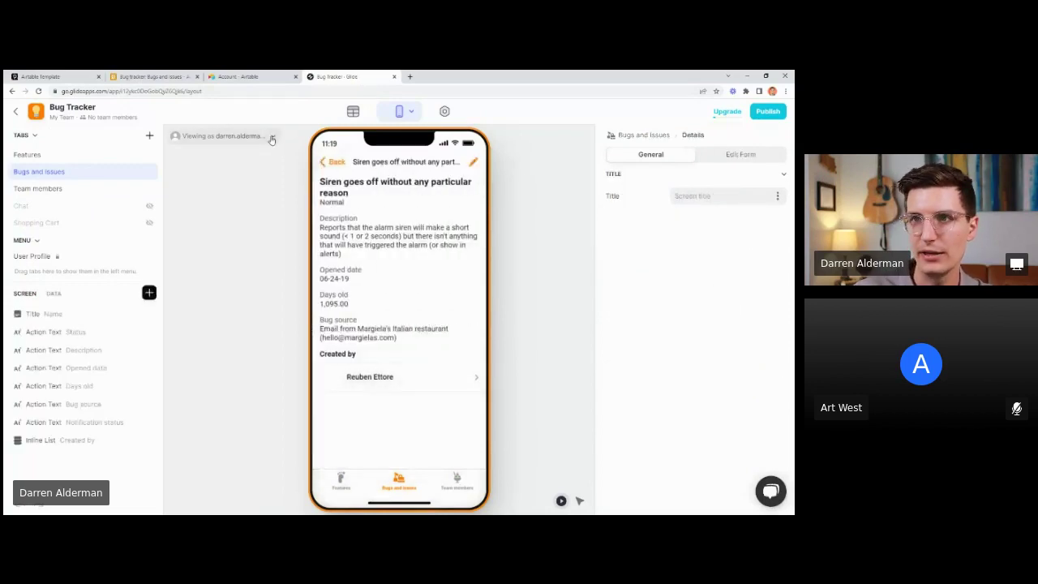
click(154, 76)
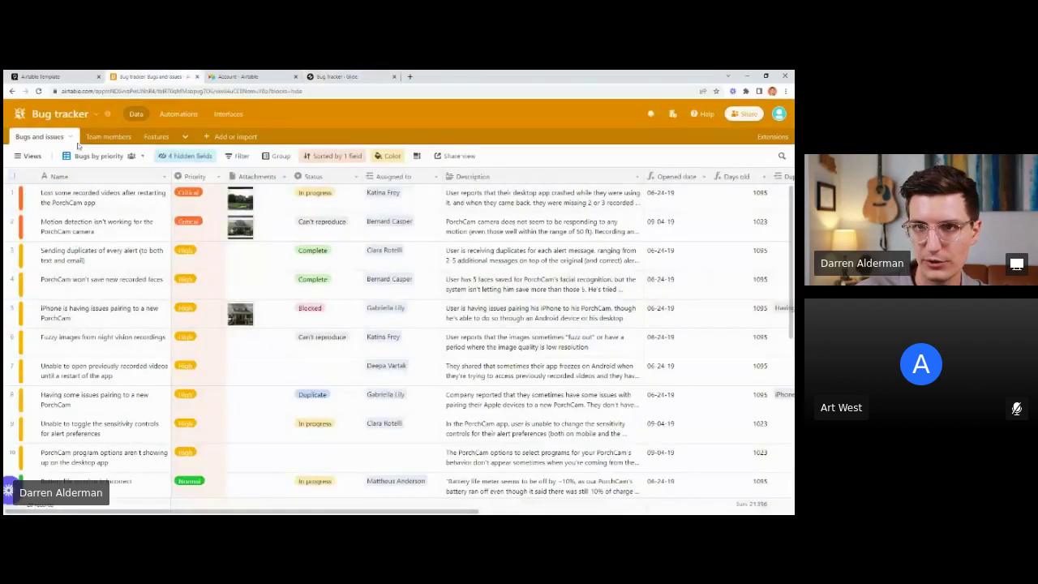
click(318, 76)
click(334, 161)
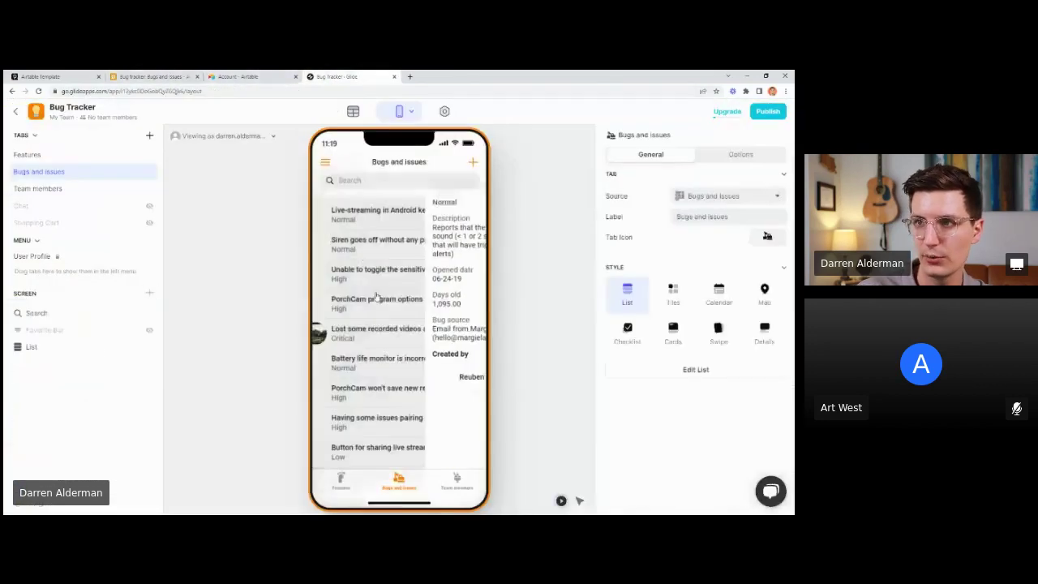
click(154, 76)
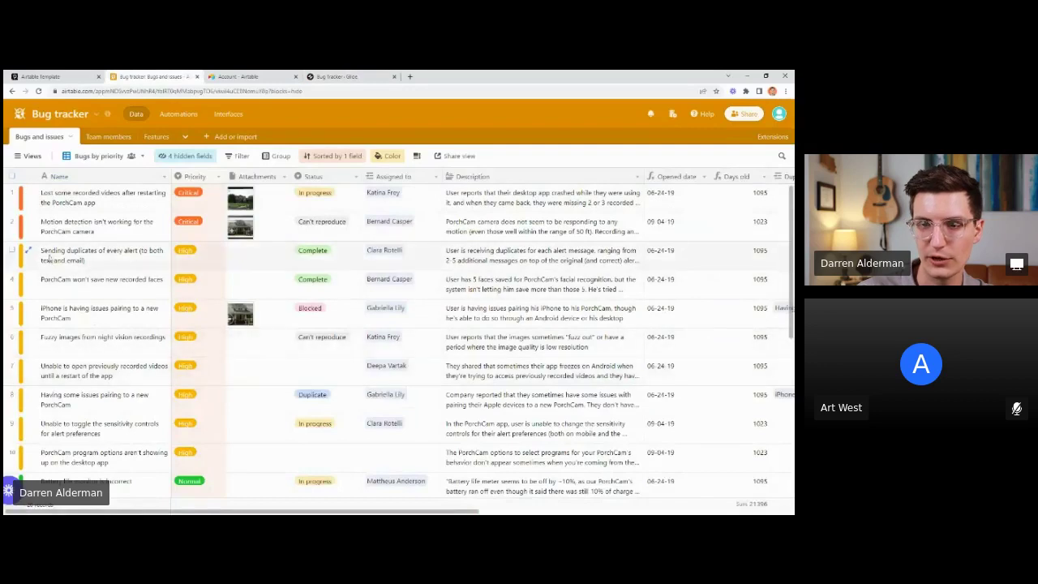
click(337, 77)
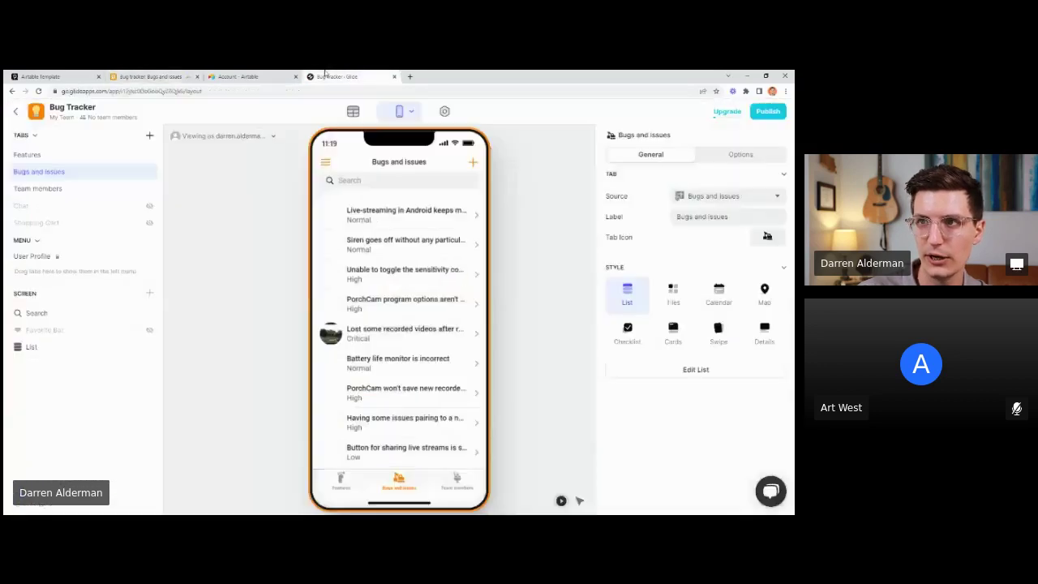
click(410, 301)
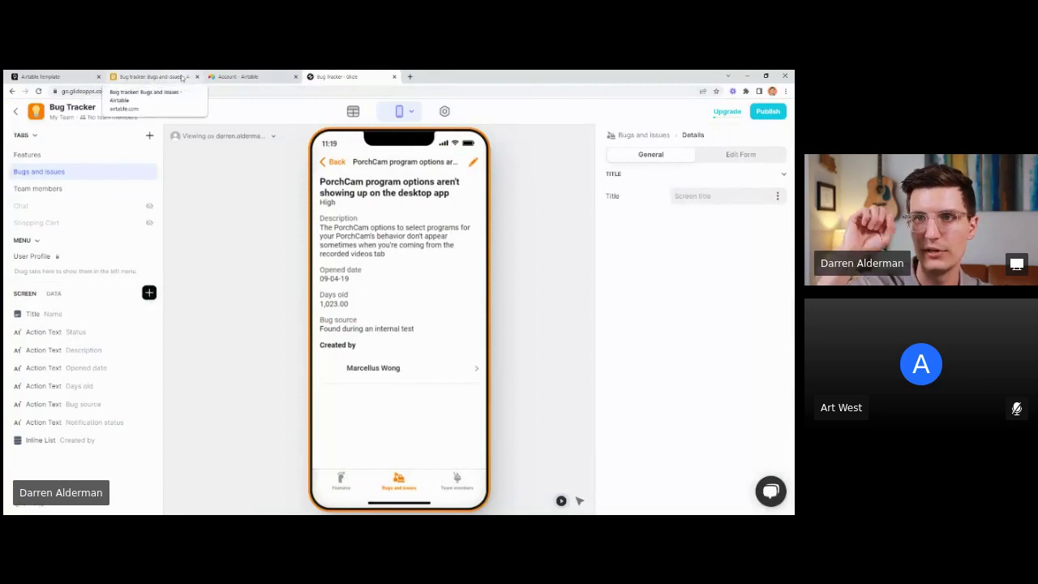
Step: Switch to Airtable, expand the record "iPhone is having issues pairing to a new PorchCam" and review its fields
click(182, 77)
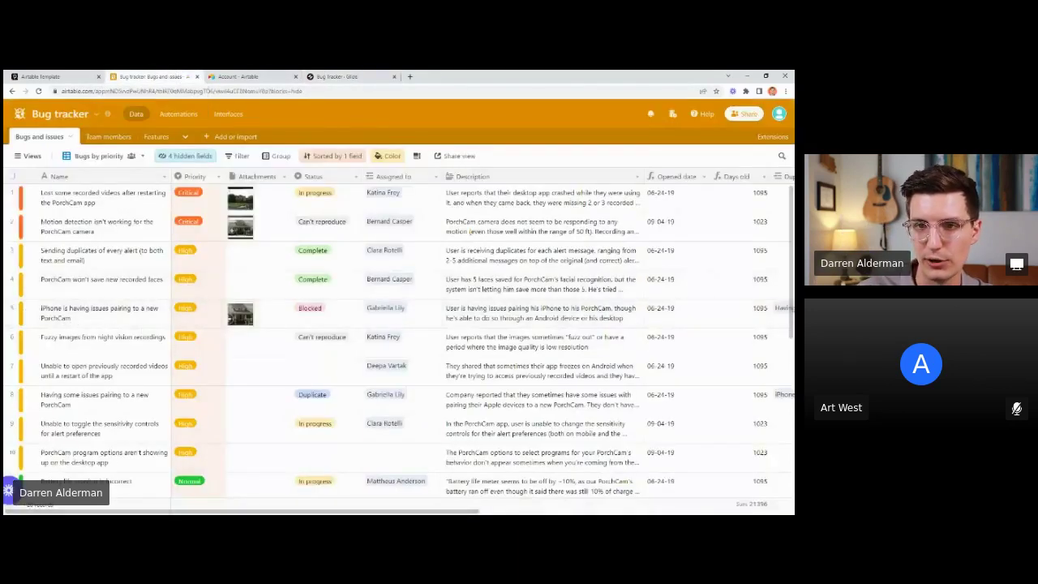
click(12, 308)
click(12, 309)
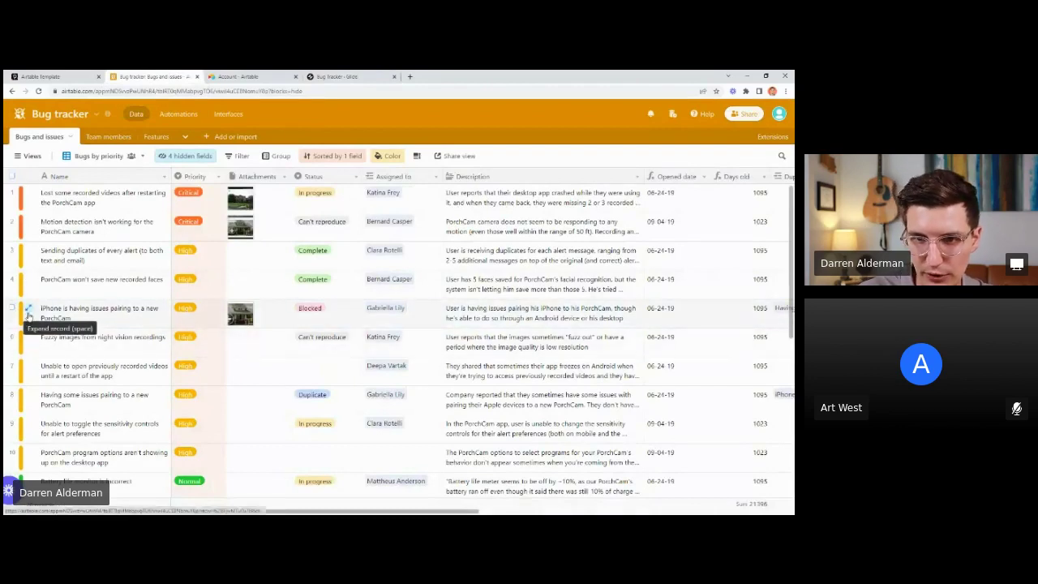
click(29, 311)
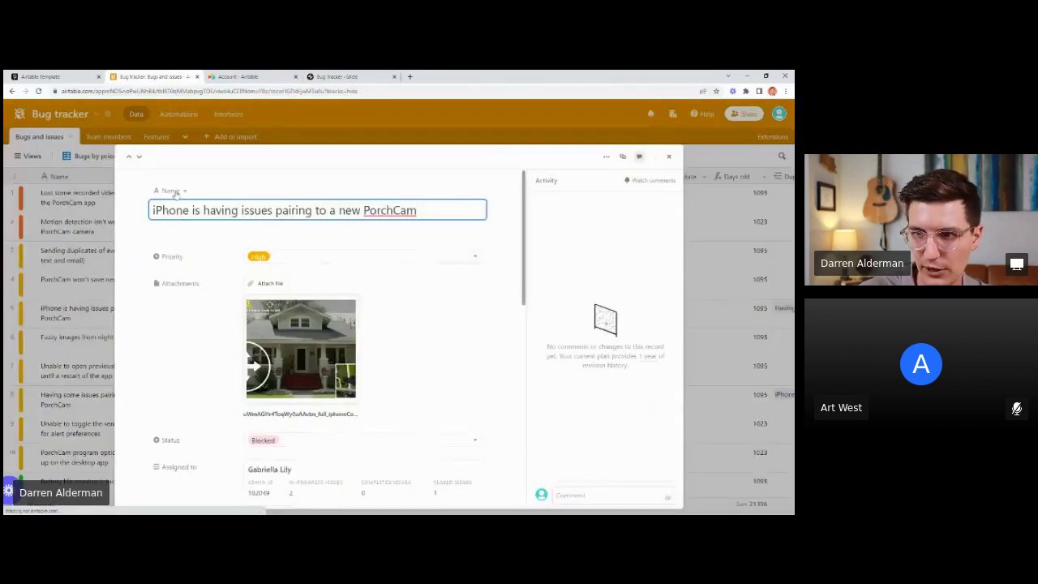
scroll(227, 283, down, 5)
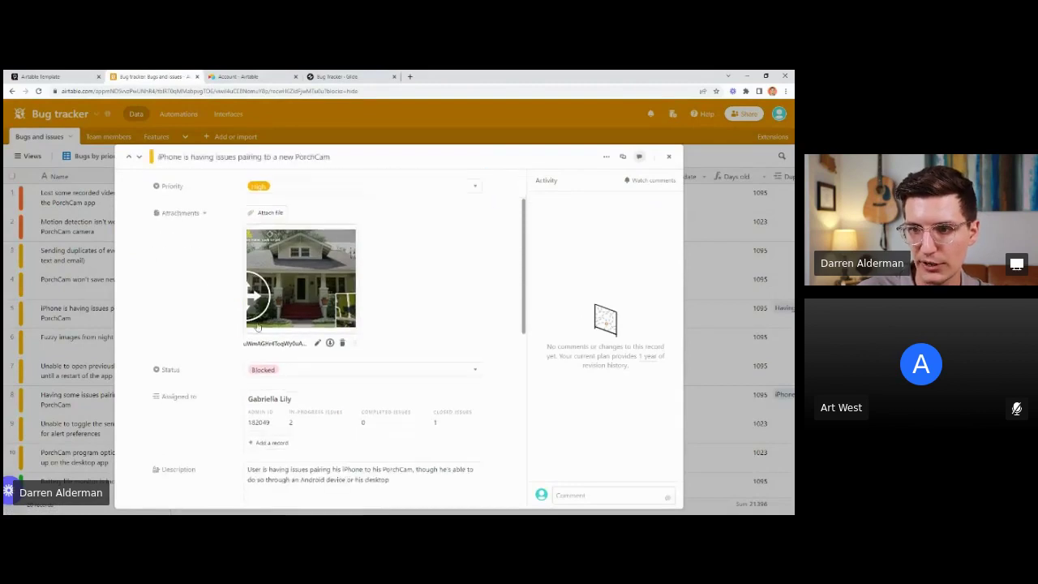
scroll(259, 365, up, 5)
scroll(262, 267, down, 8)
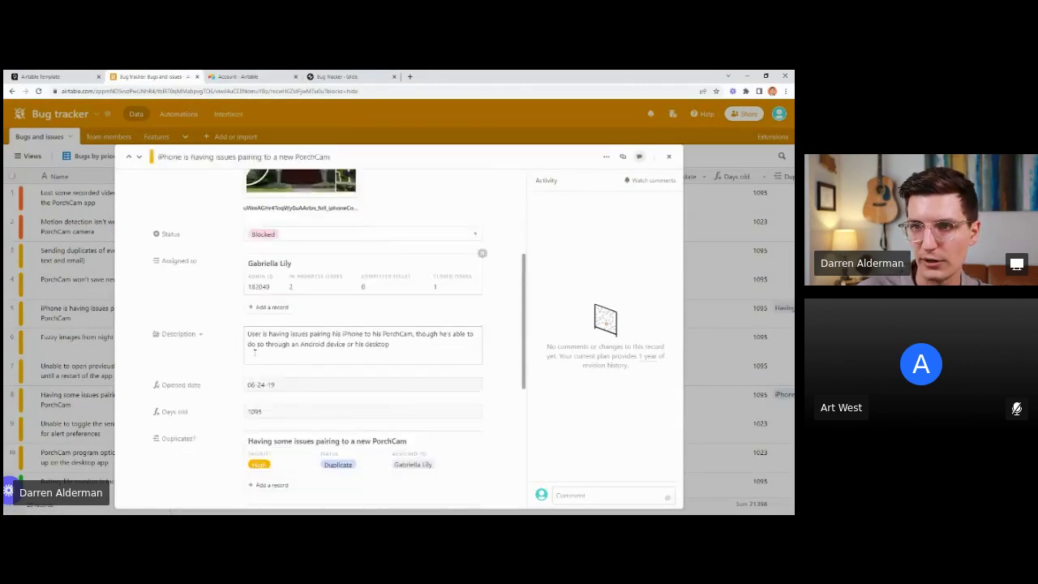
Step: Switch back to Glide, return to the bug list, and hide the Features and Team members tabs from the app
click(357, 75)
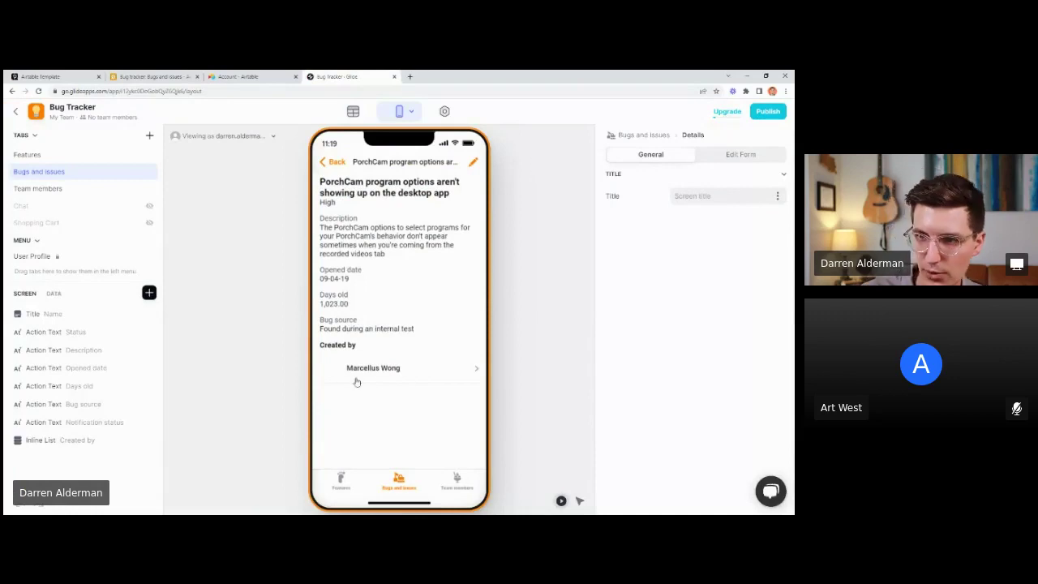
click(327, 164)
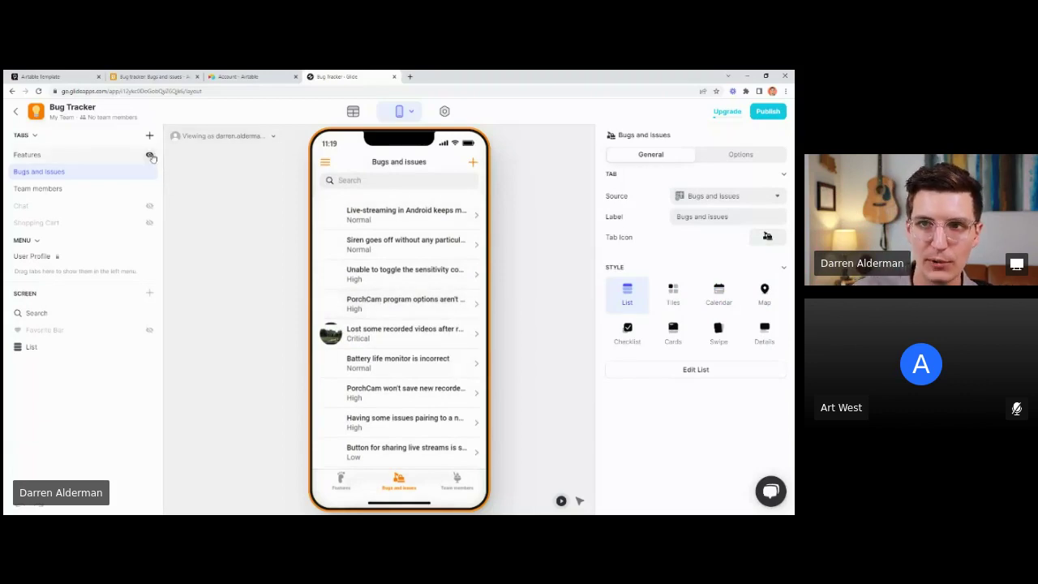
click(150, 155)
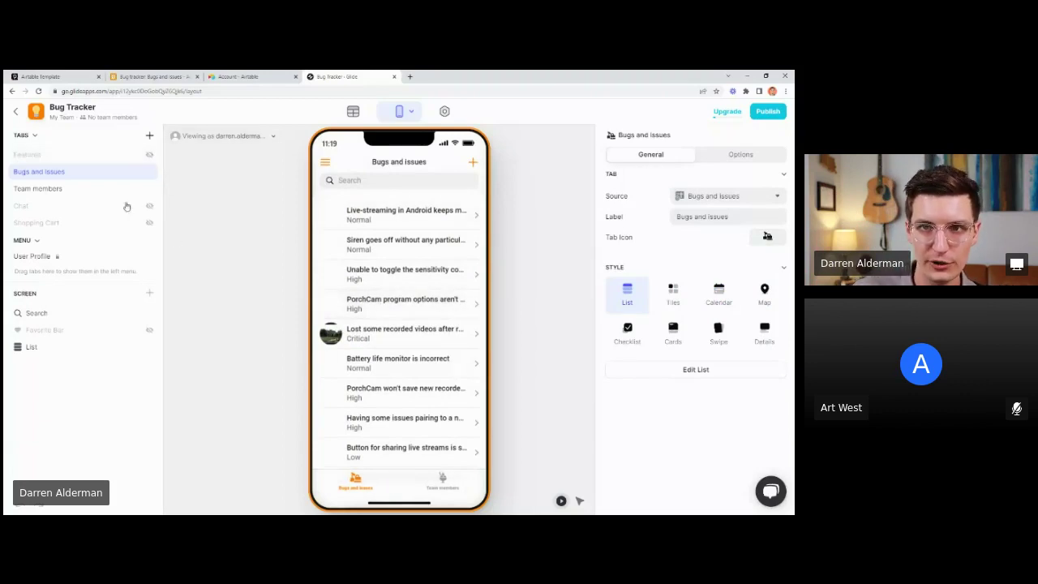
click(148, 190)
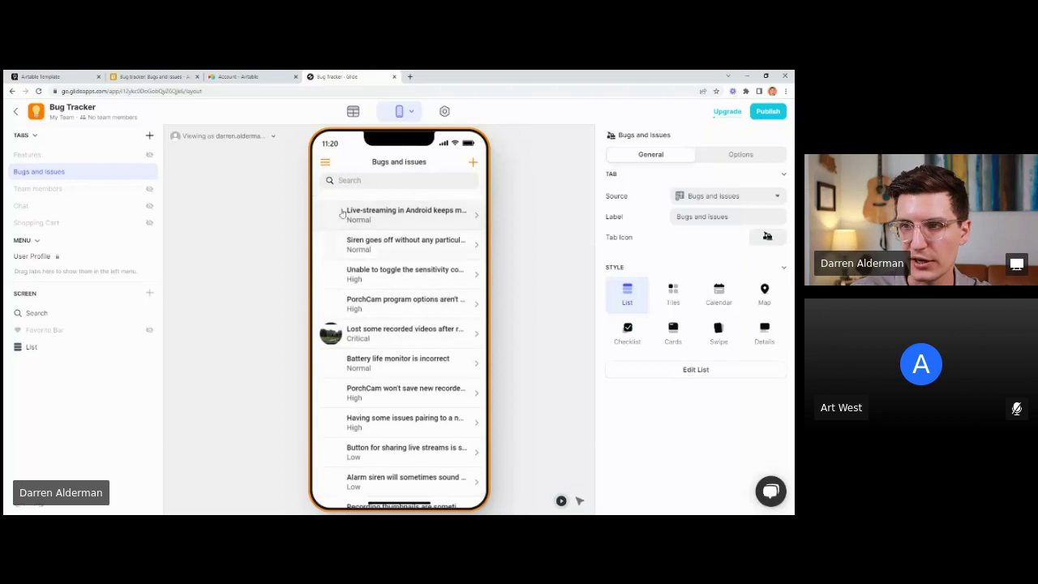
scroll(332, 301, down, 5)
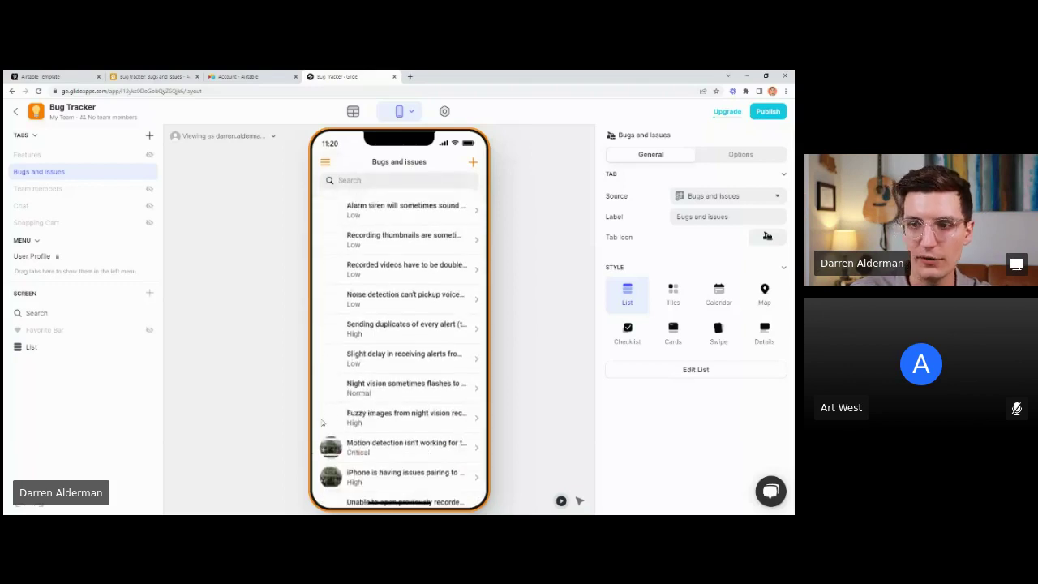
scroll(332, 348, up, 4)
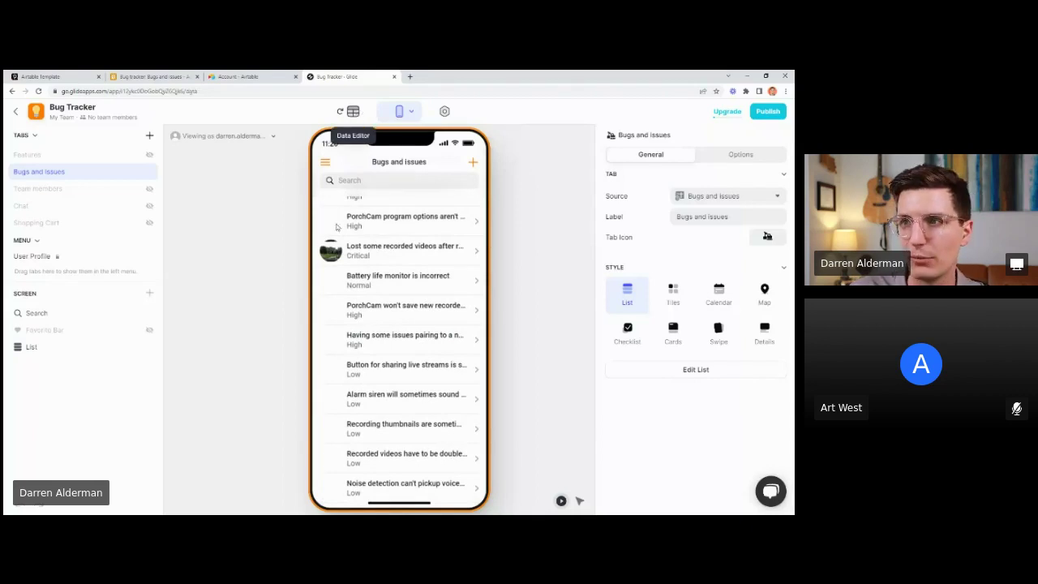
Step: Open the Bugs and issues table in the Data Editor and compare it with the Airtable grid, closing the expanded record there
click(353, 111)
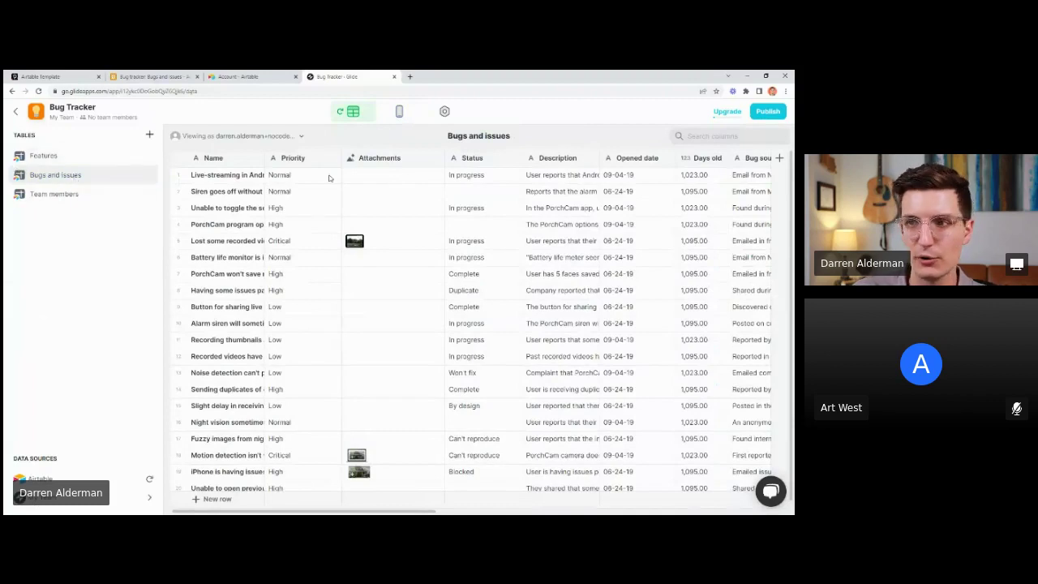
scroll(273, 240, down, 1)
scroll(261, 321, up, 1)
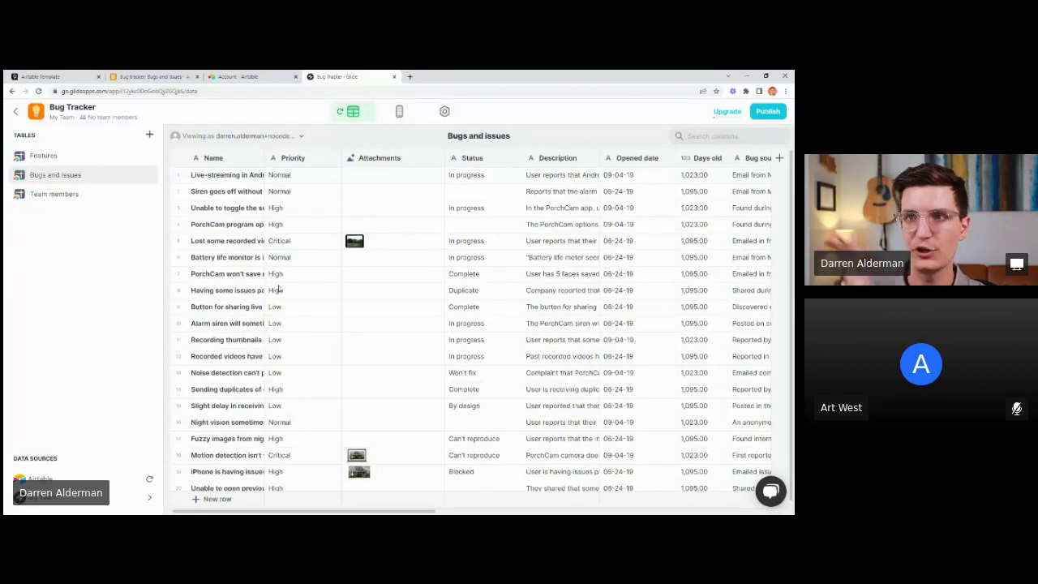
click(166, 74)
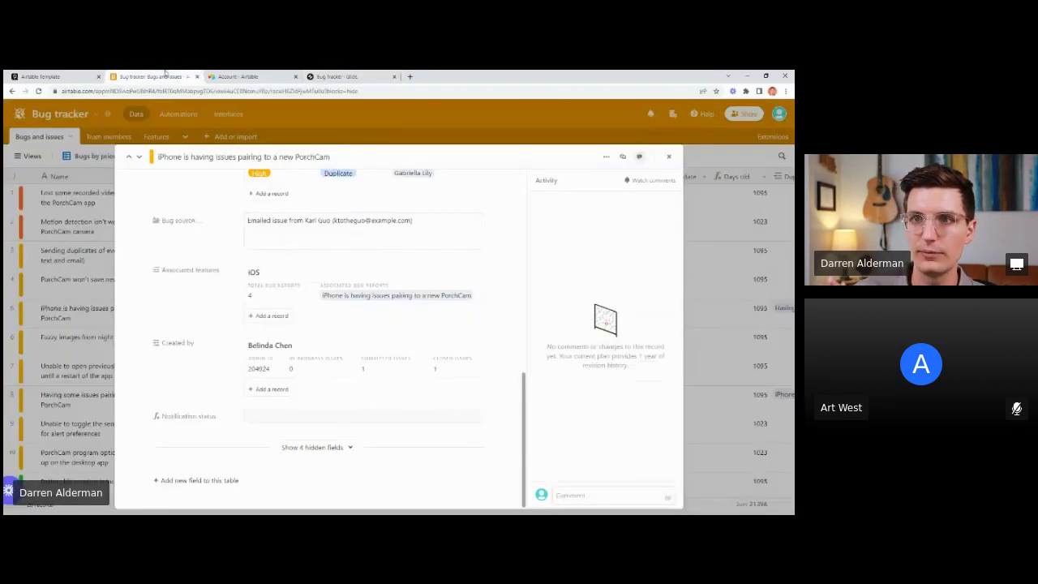
click(670, 157)
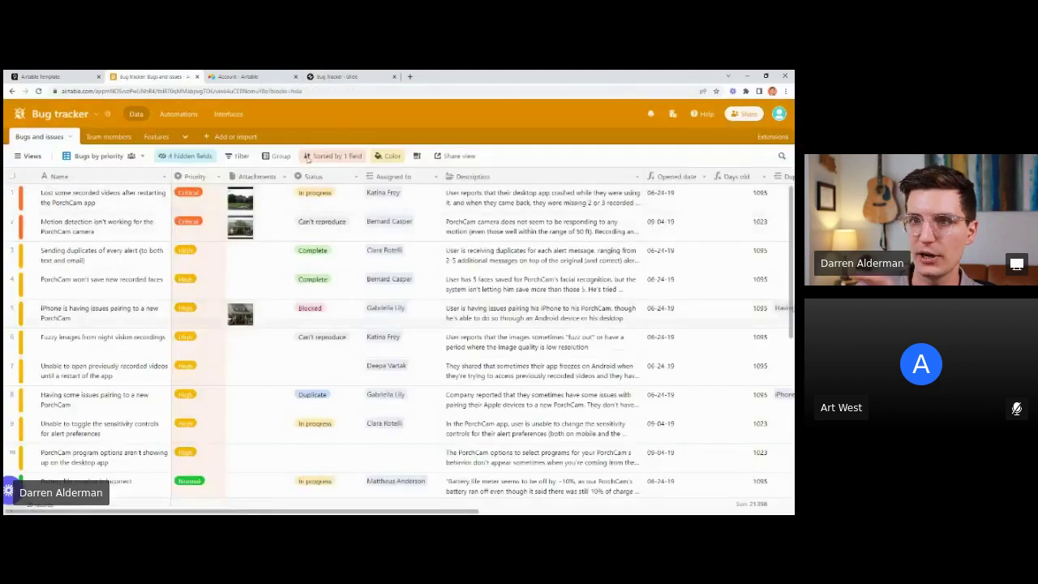
click(334, 77)
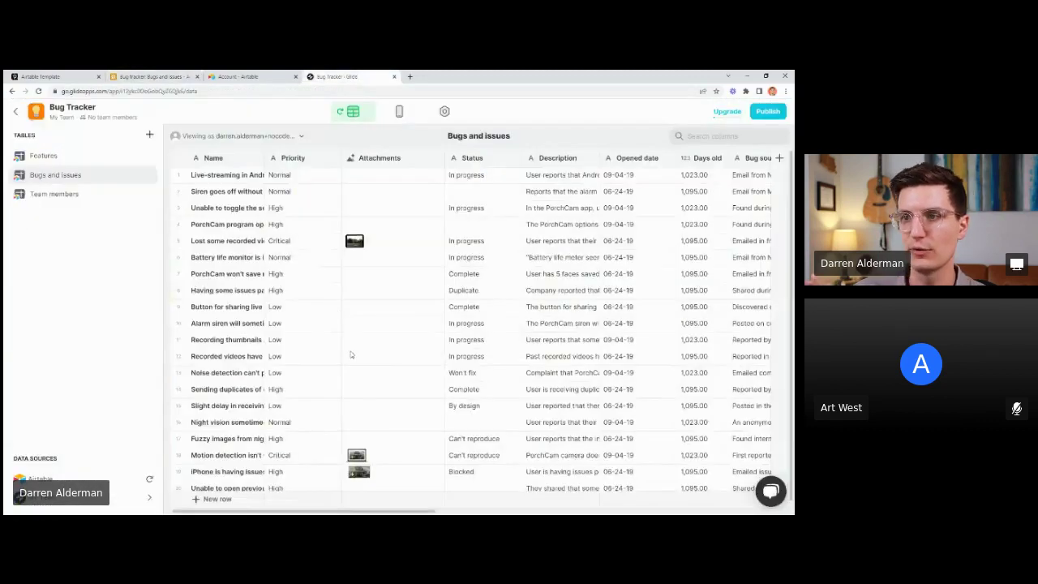
Step: Add a Generate Image column named Cover Image directly after the Name column in the Bugs and issues table
click(255, 156)
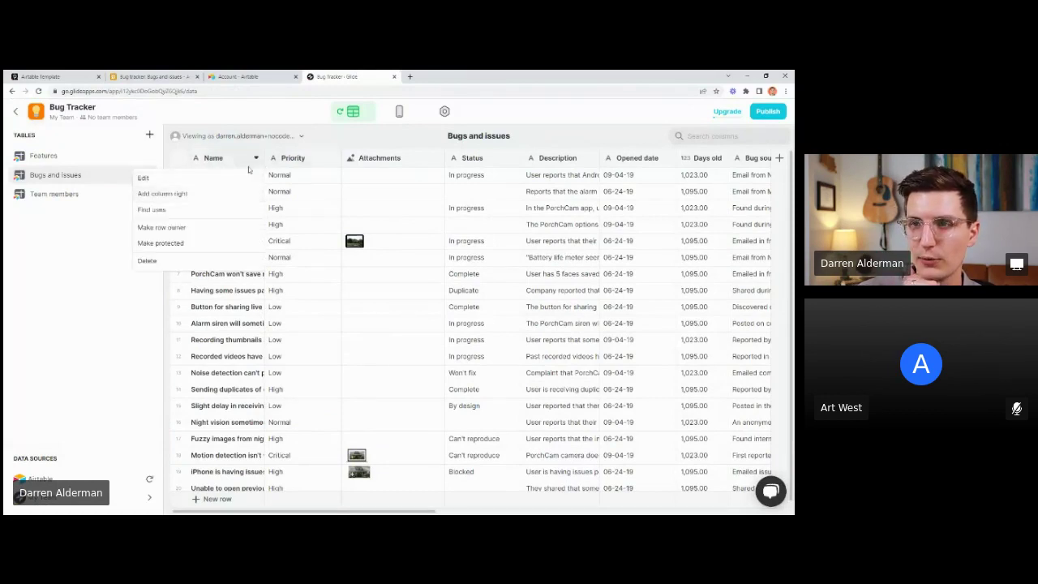
click(194, 196)
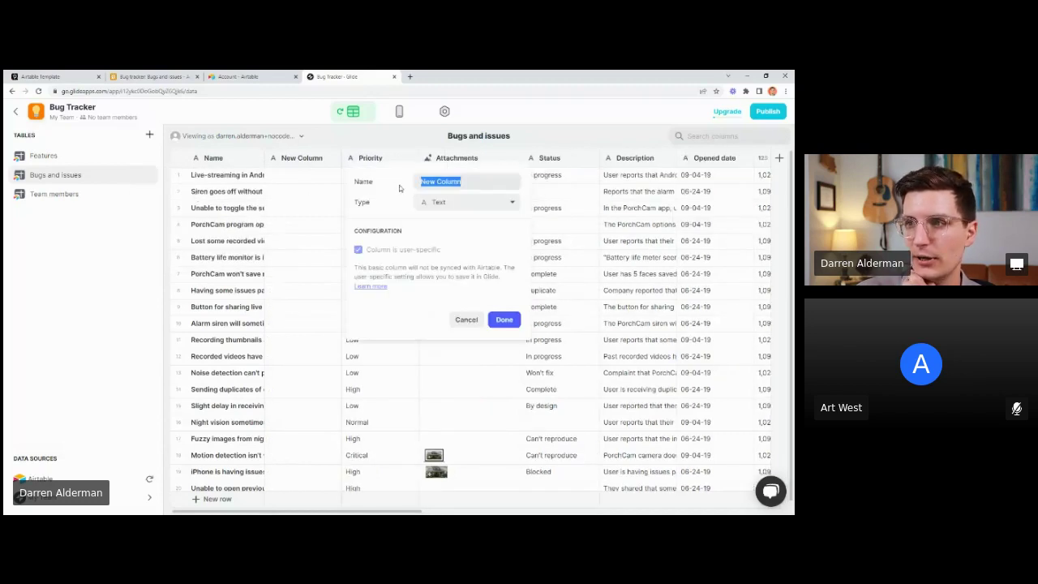
text(Cover )
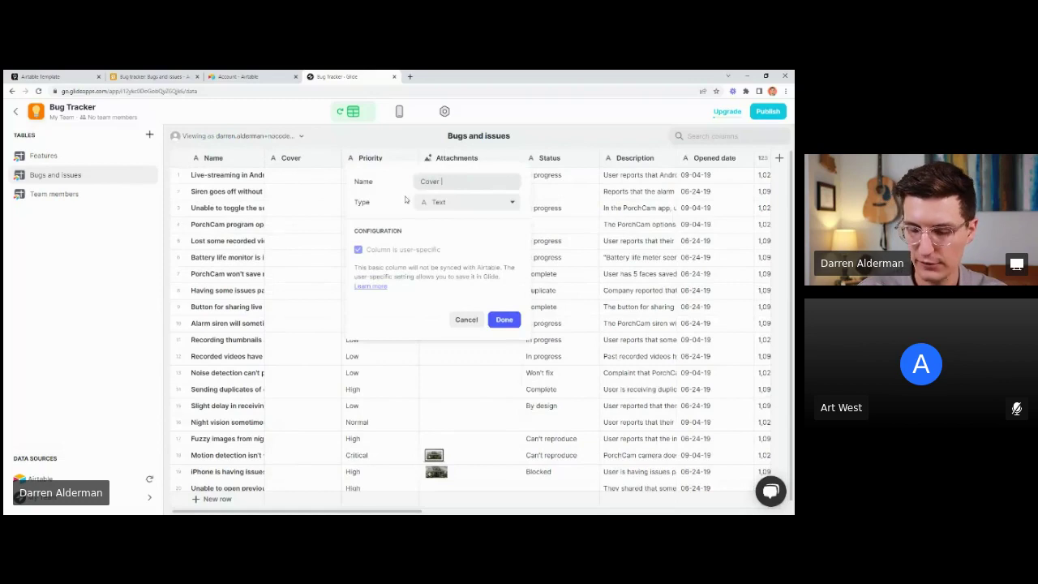
text(Image)
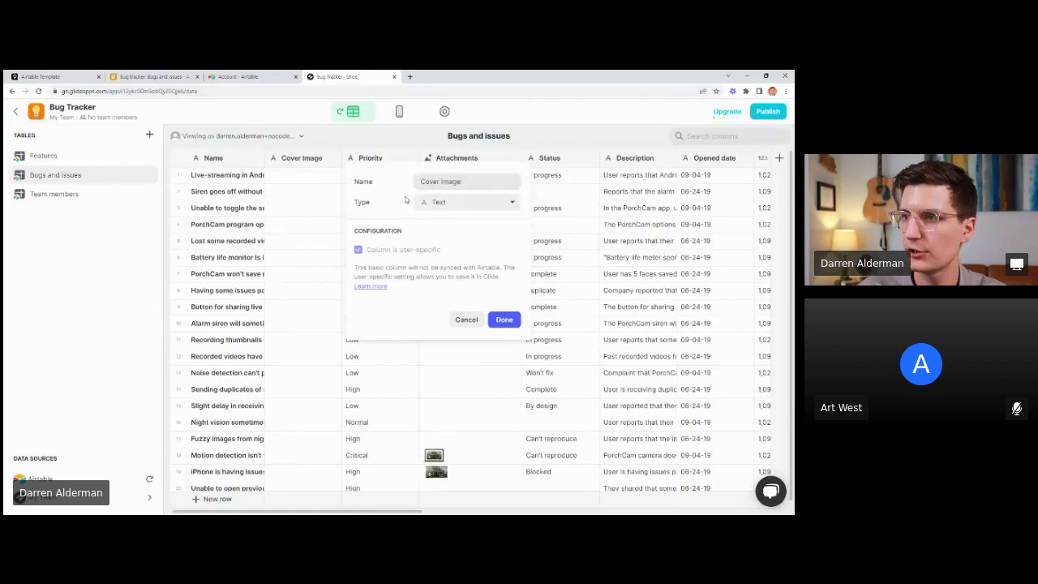
click(450, 202)
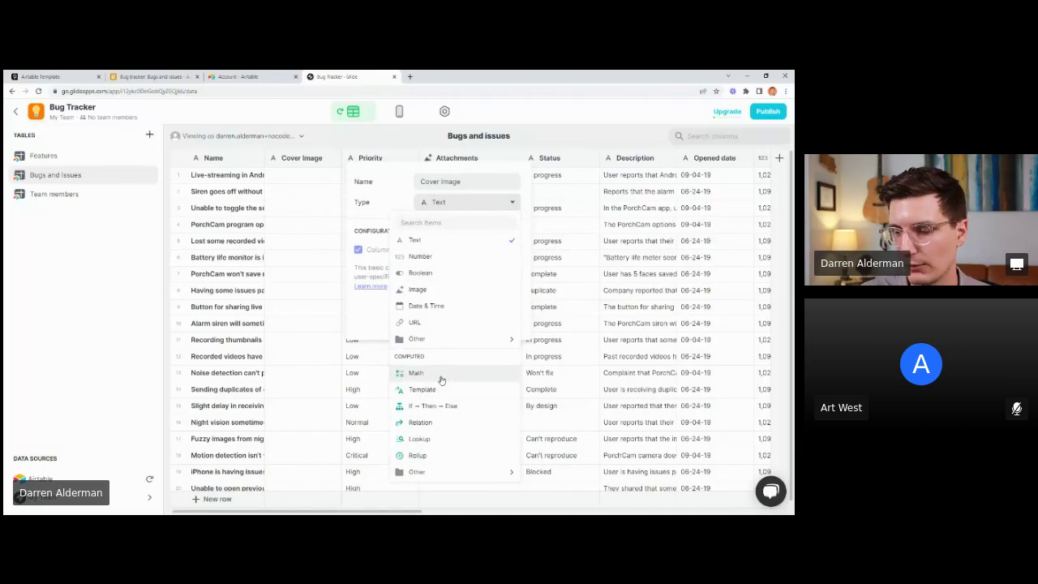
mouse_move(437, 470)
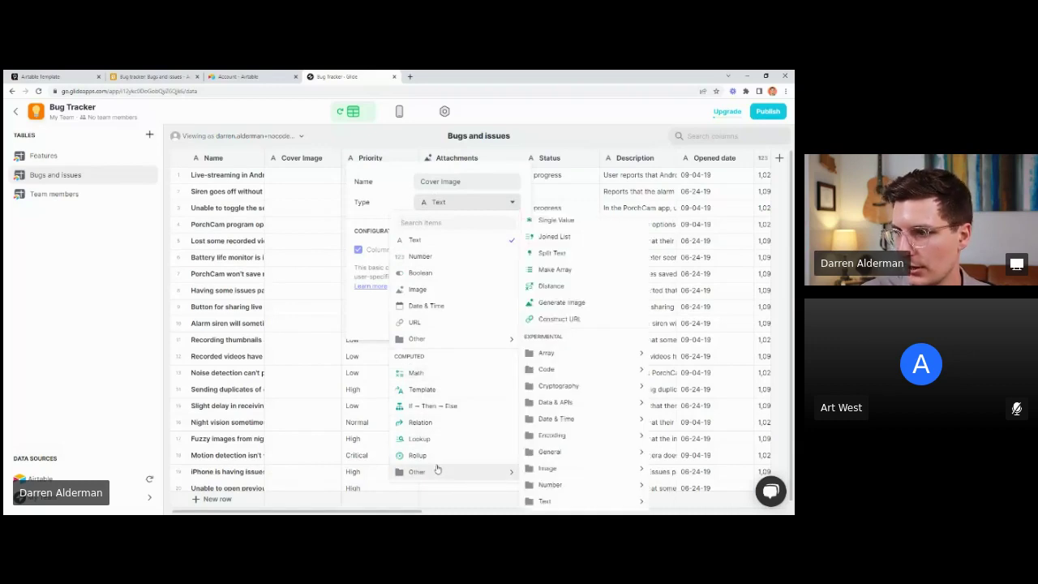
click(558, 304)
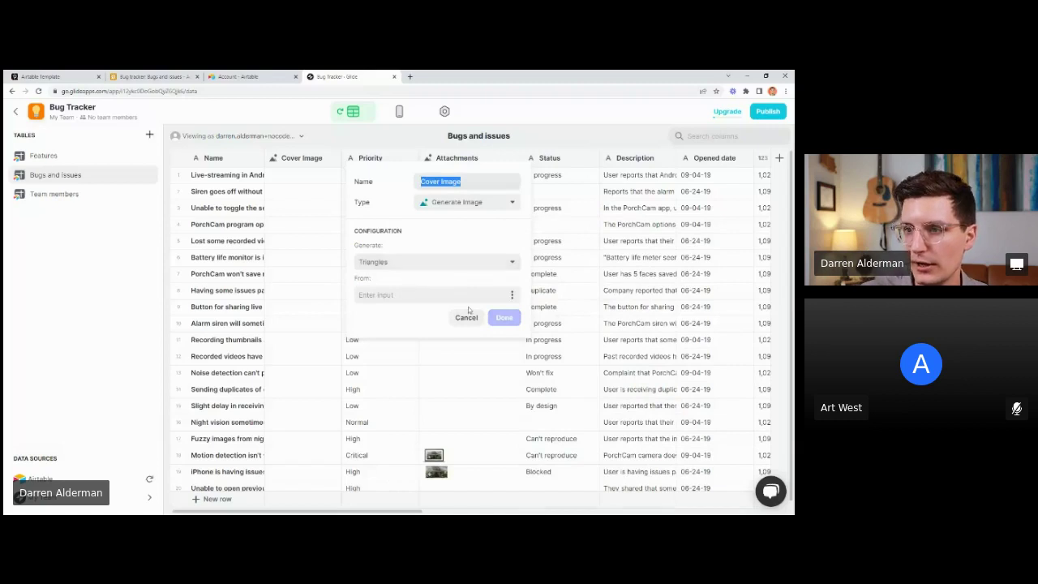
Step: Configure the Cover Image column to generate a Mesh pattern from Name and save the column
click(514, 296)
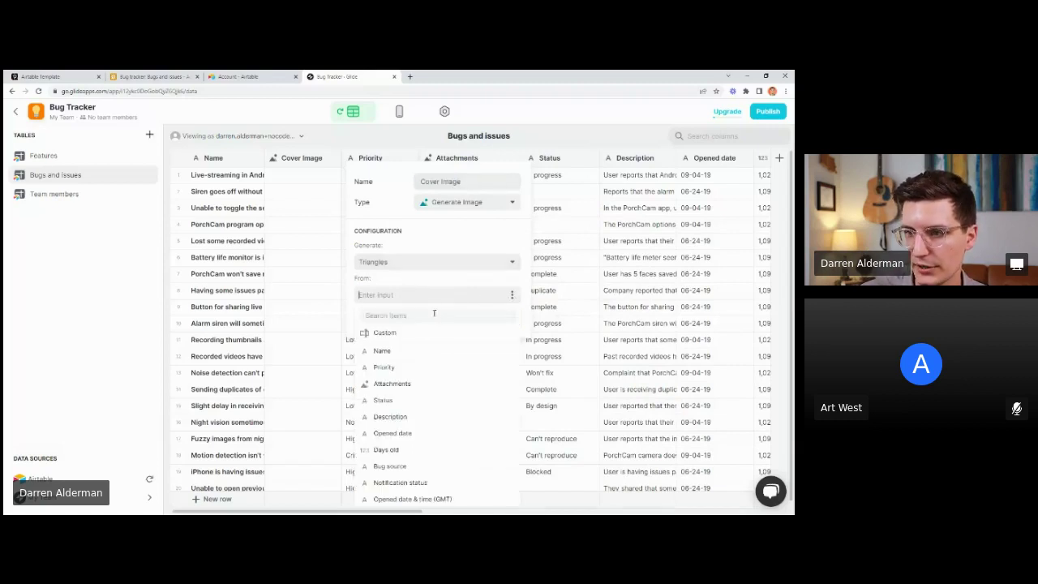
click(410, 351)
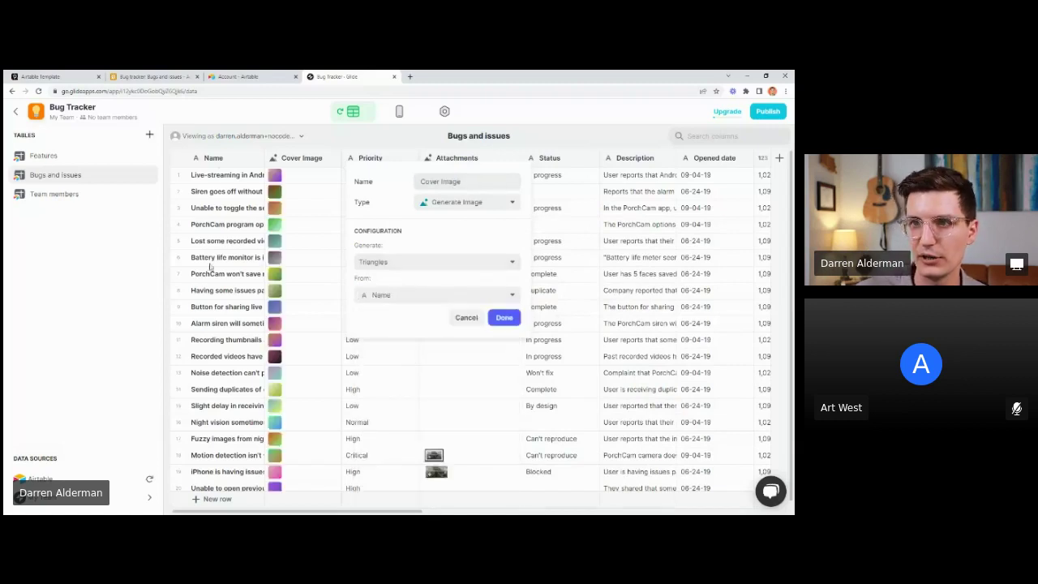
click(399, 263)
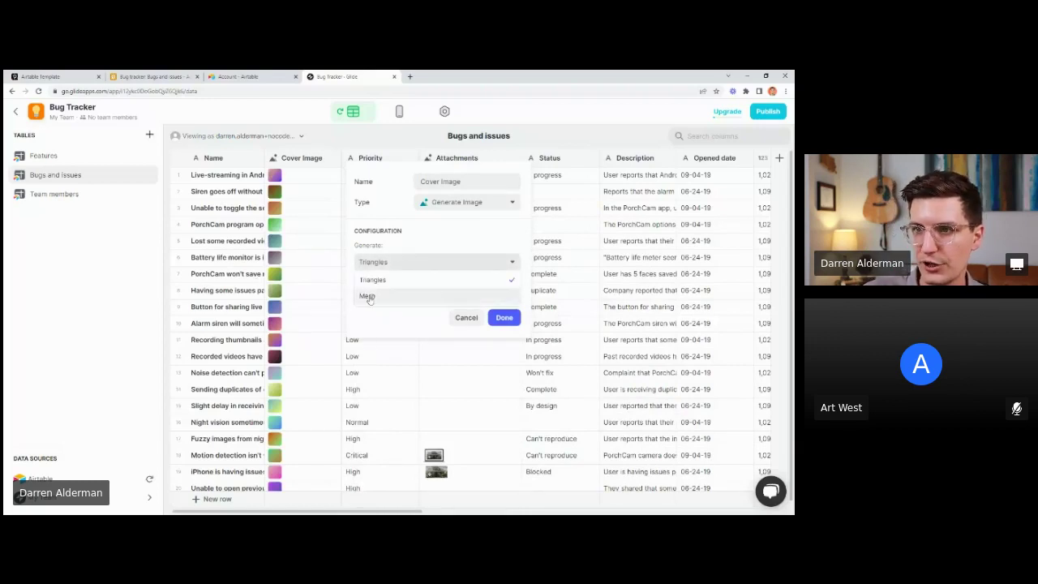
click(367, 297)
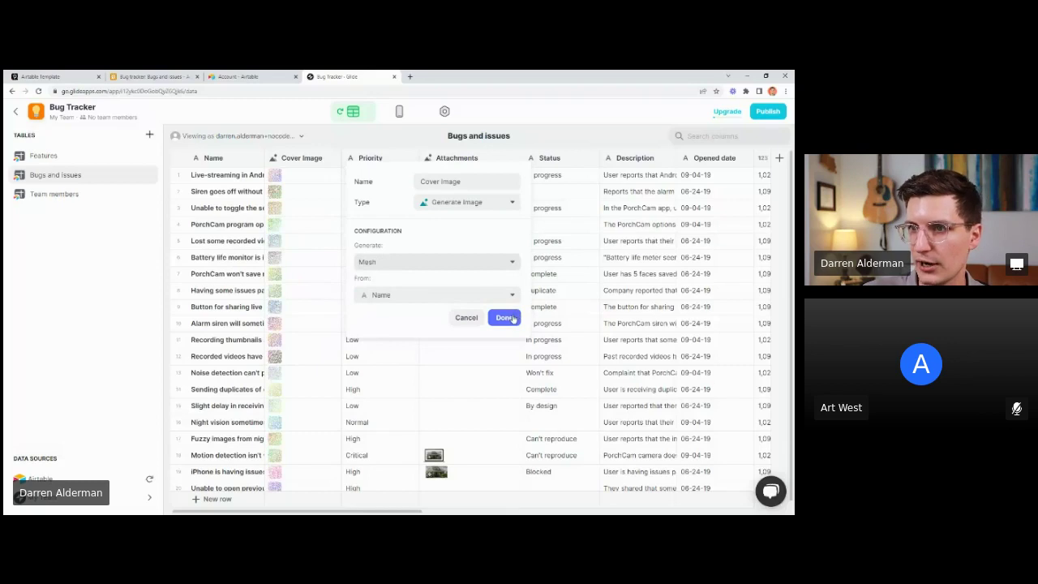
click(504, 318)
scroll(237, 373, down, 1)
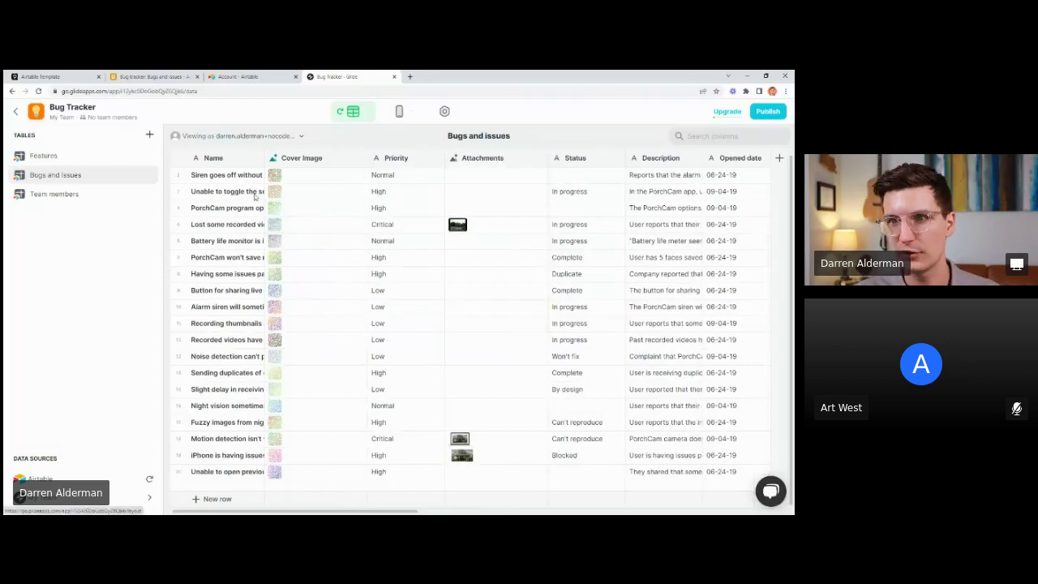
Step: In the app layout, set the bug list's image to Cover Image and move the Bugs and issues tab above Features
click(398, 116)
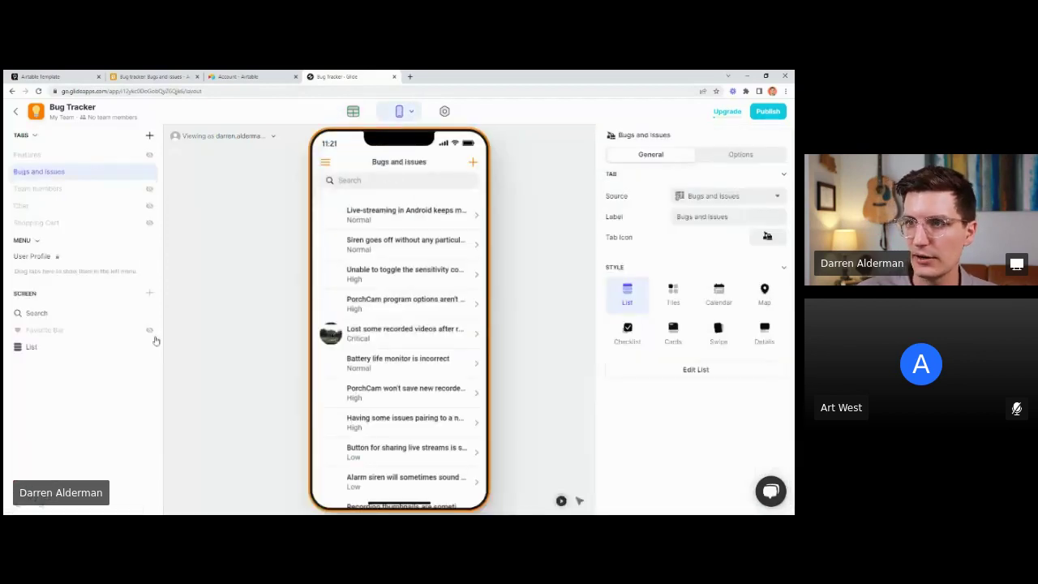
click(54, 347)
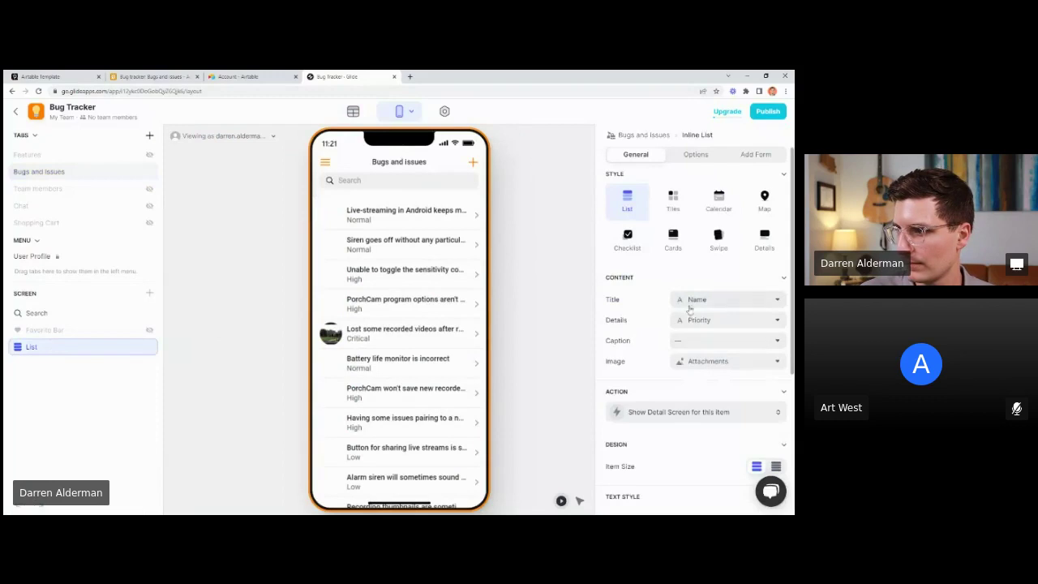
click(675, 364)
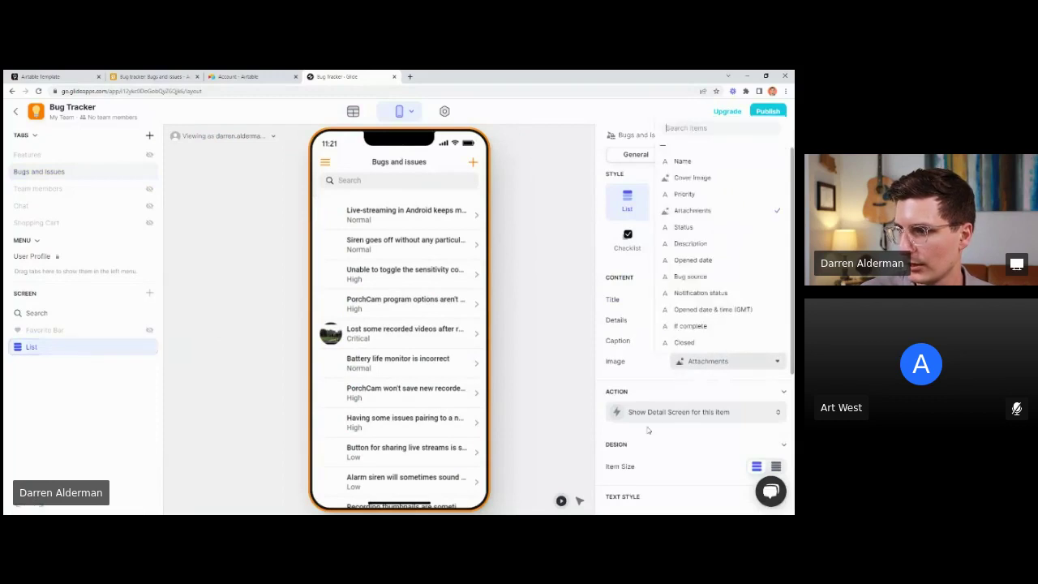
click(694, 179)
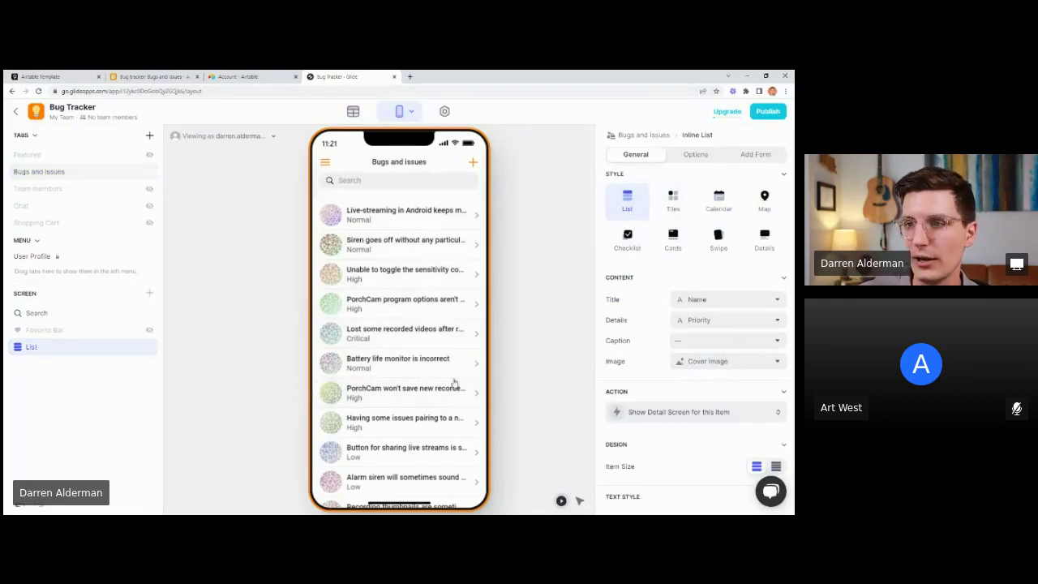
click(558, 340)
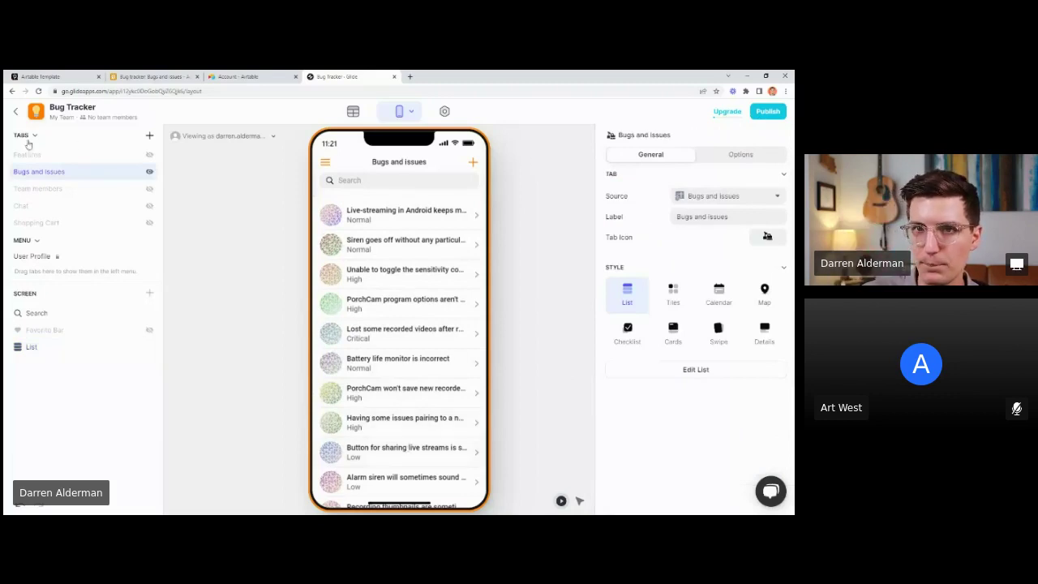
drag(69, 174, 60, 154)
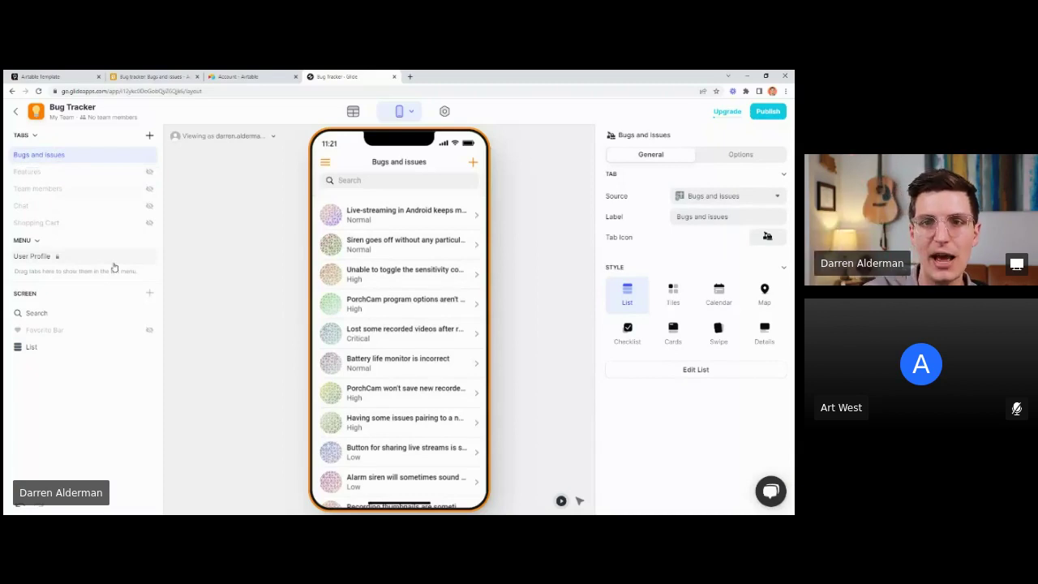
Step: Examine the Description, Created by list and Title components on the live-streaming bug's detail screen, and return to the bug list
click(373, 226)
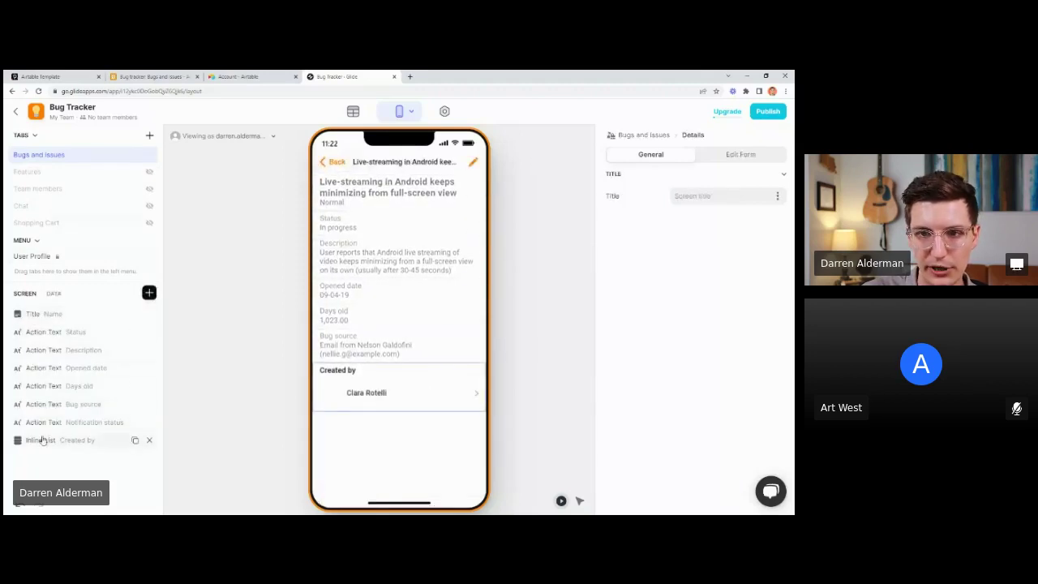
click(47, 354)
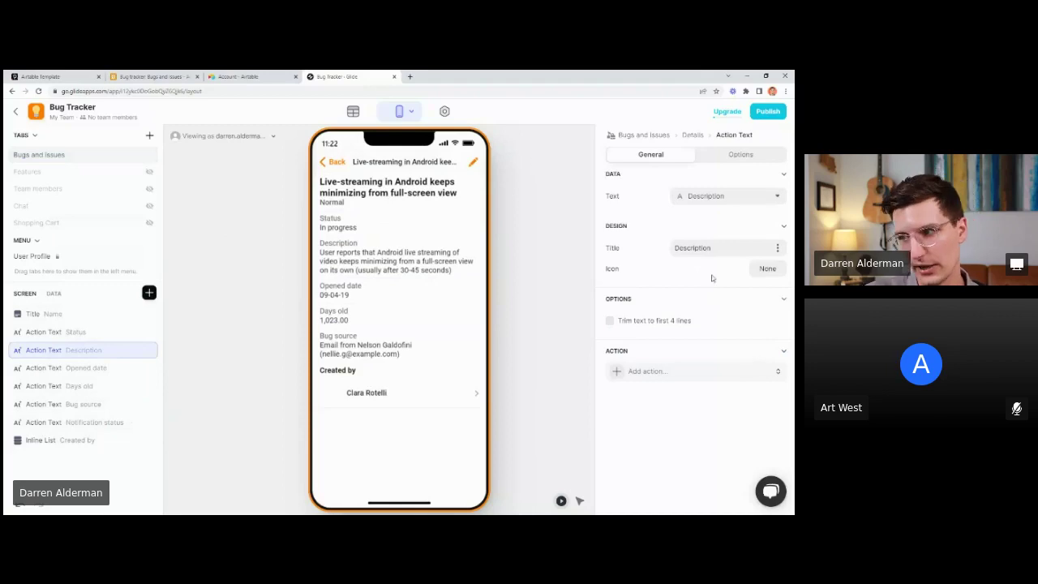
click(735, 155)
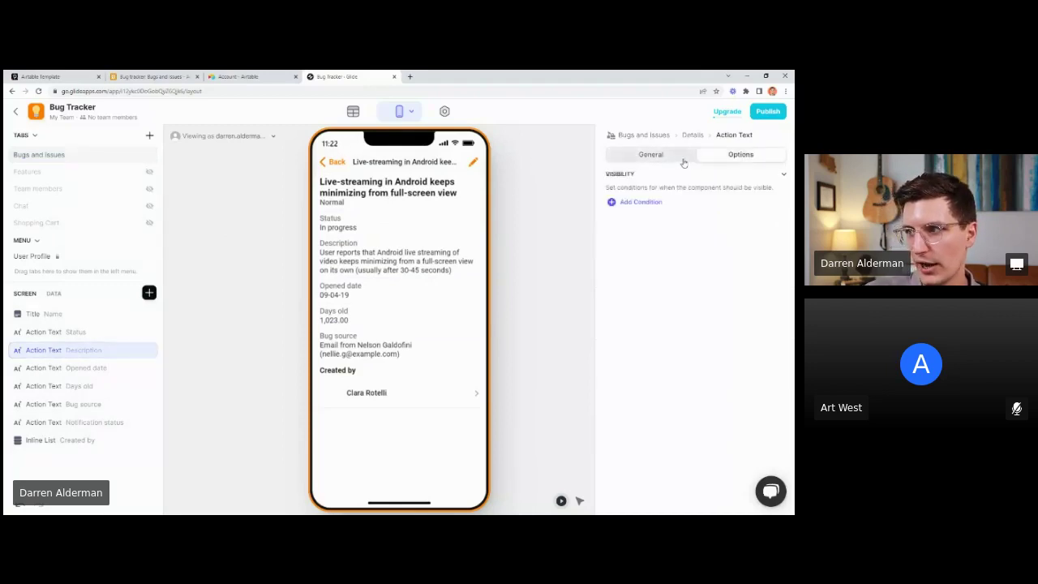
click(652, 155)
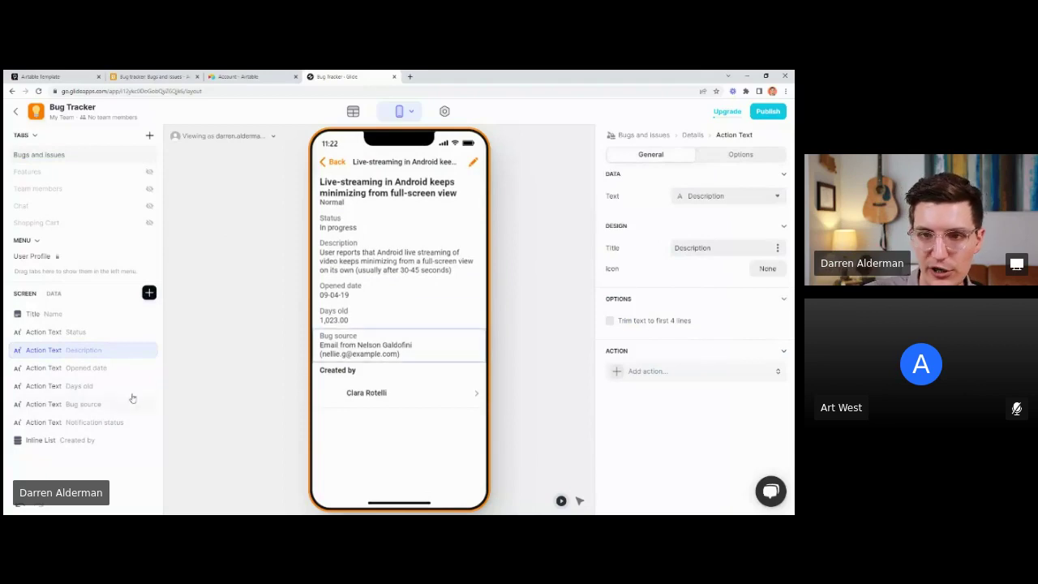
click(89, 439)
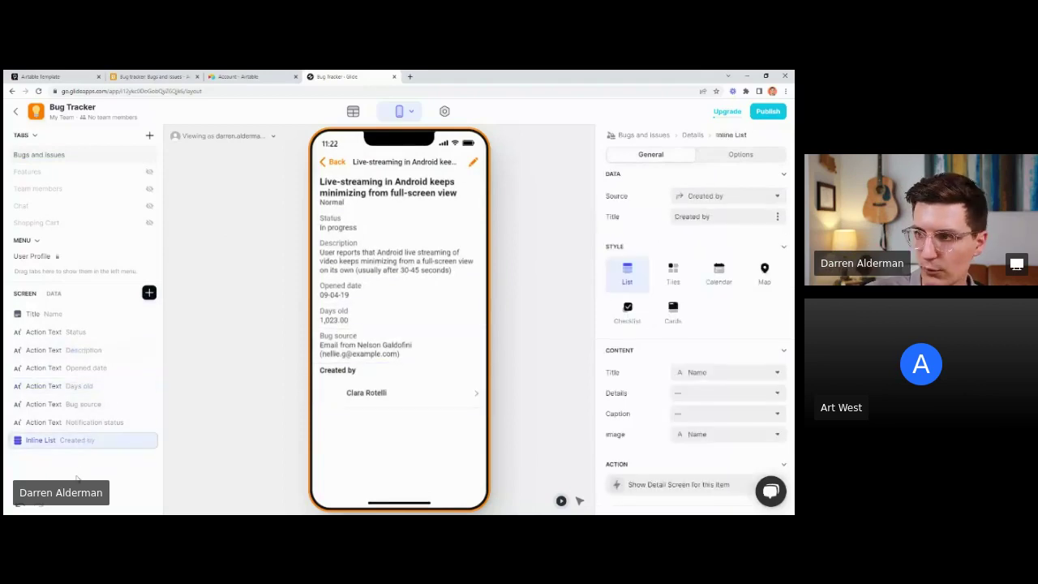
click(81, 314)
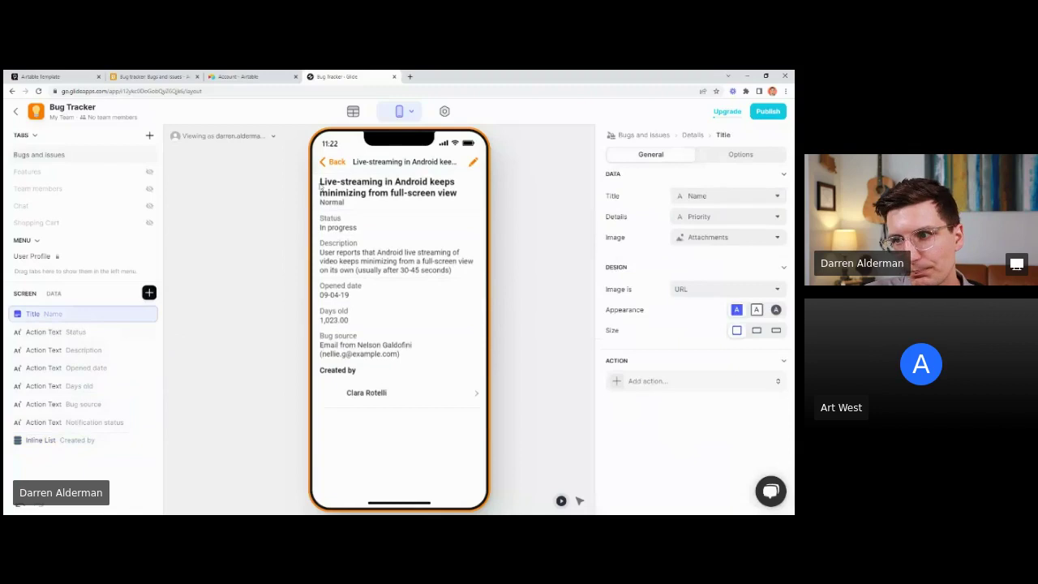
click(332, 161)
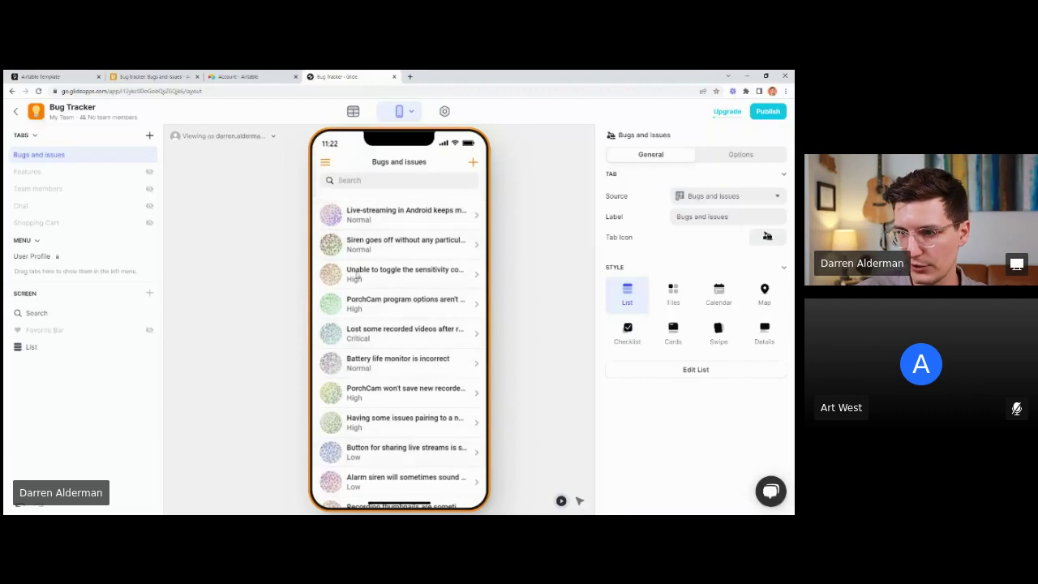
Step: Select the "Lost some recorded videos" record in Airtable, switch back to Glide, search the bug list for "Lost" and open that bug
click(153, 76)
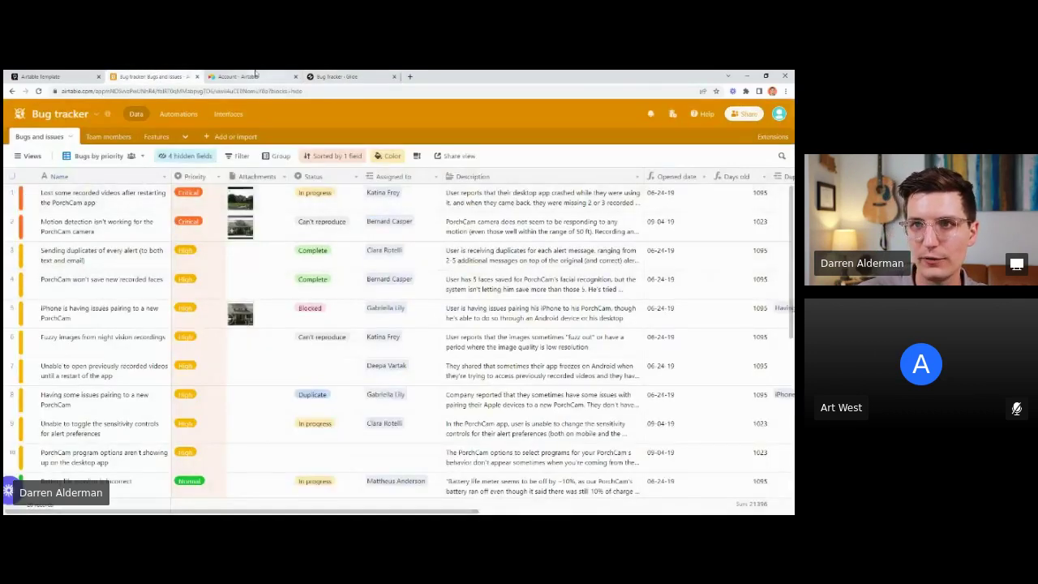
click(106, 198)
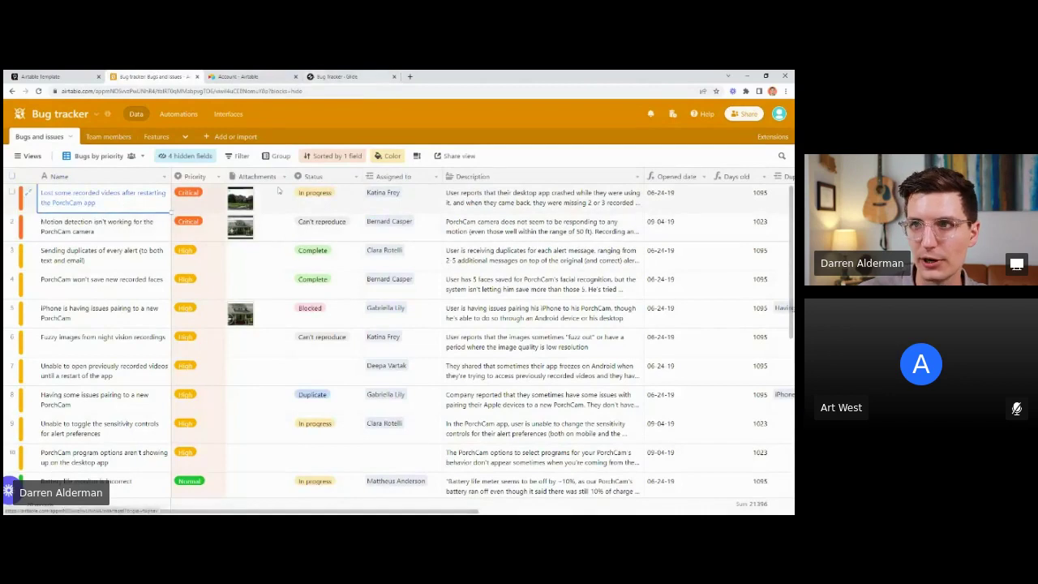
click(347, 78)
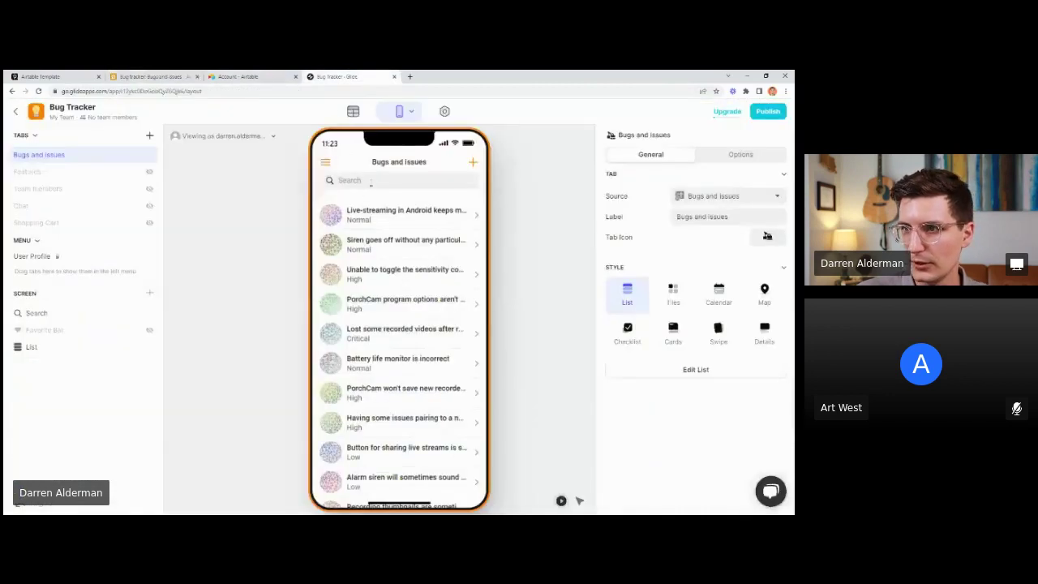
text(Lost)
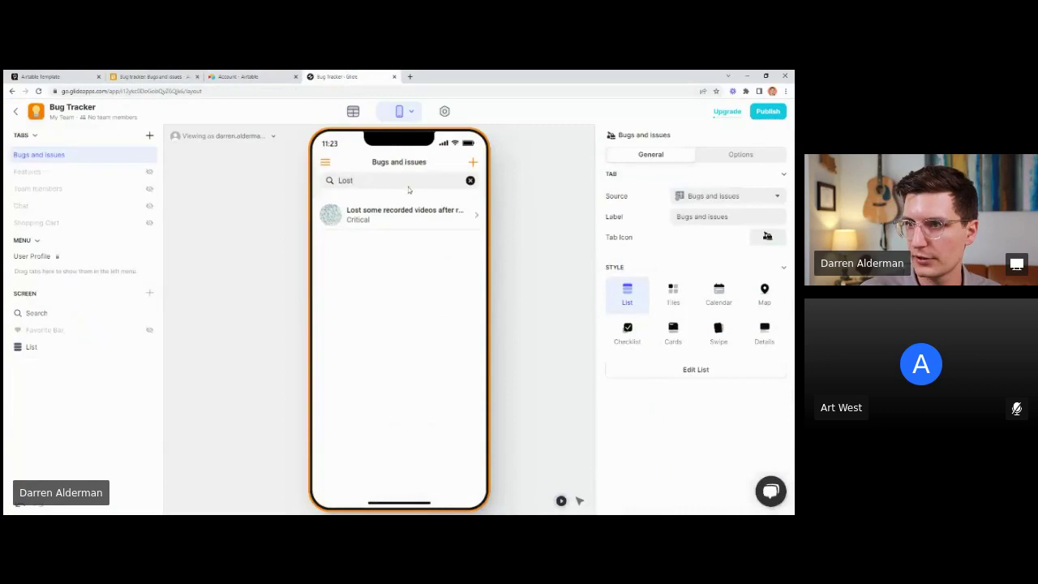
click(404, 215)
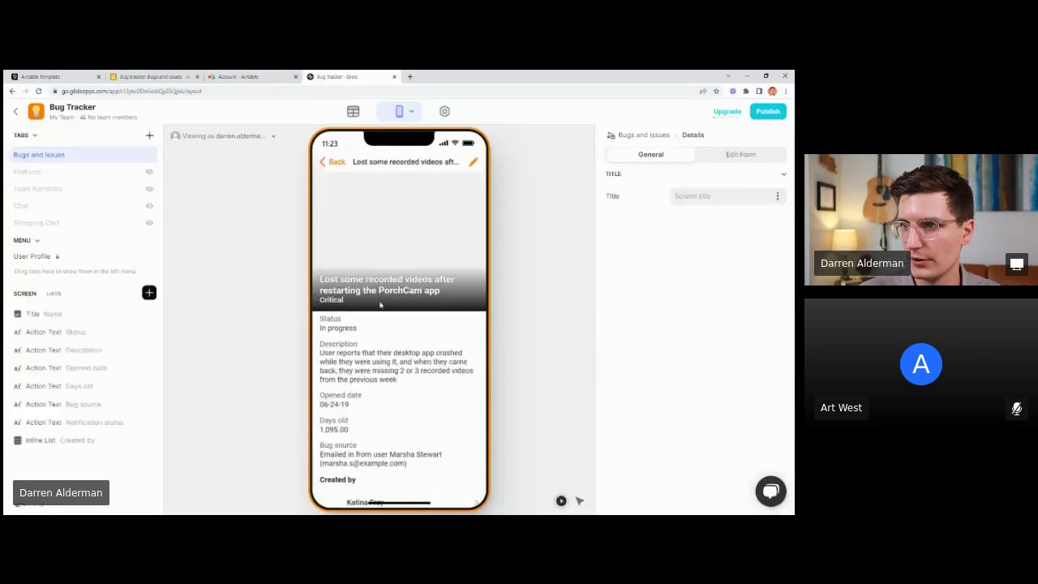
Step: Edit the bug's name to insert a sunglasses emoji after "videos", save the change and return to the bug list
click(474, 164)
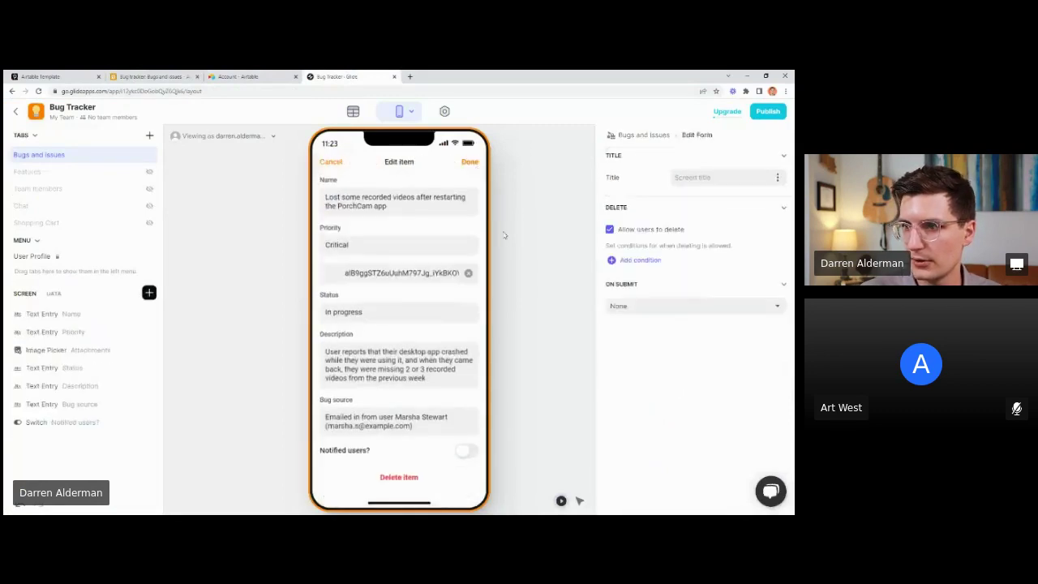
click(413, 198)
key(super+period)
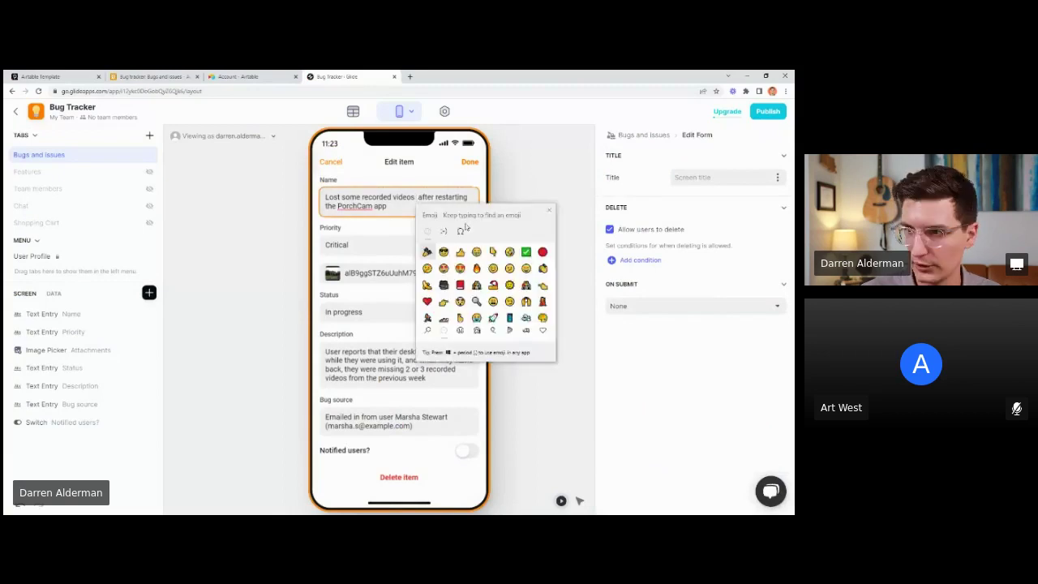
click(443, 252)
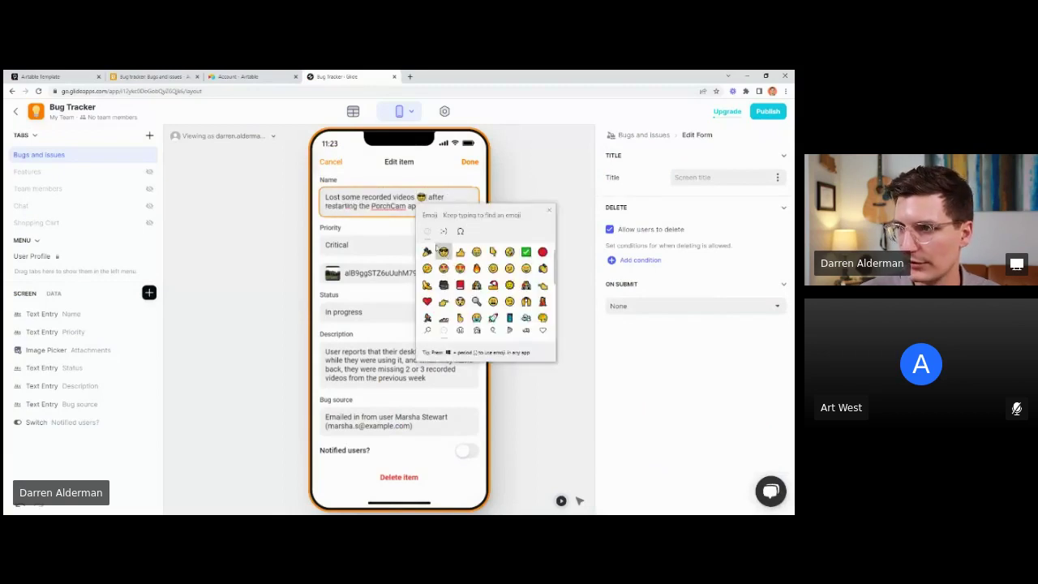
click(425, 183)
click(470, 162)
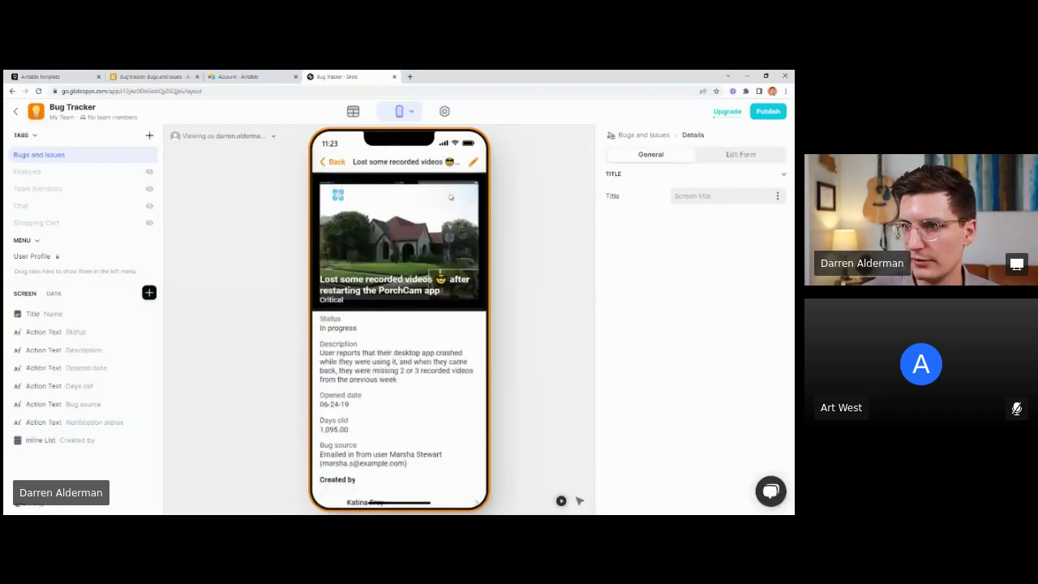
click(327, 163)
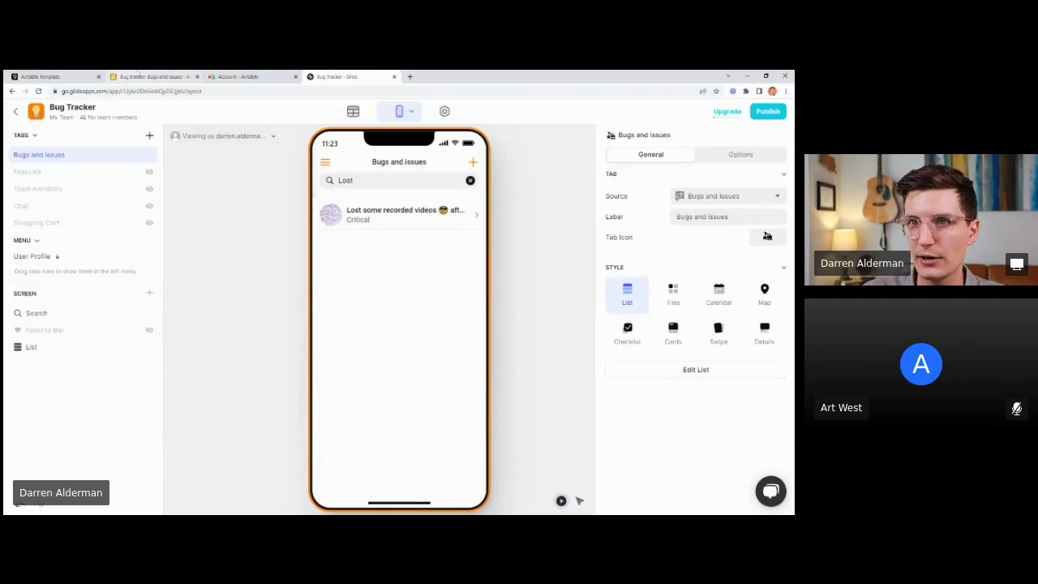
Step: Switch to the Airtable Bug tracker base and check the first record's name for the synced emoji edit
click(139, 76)
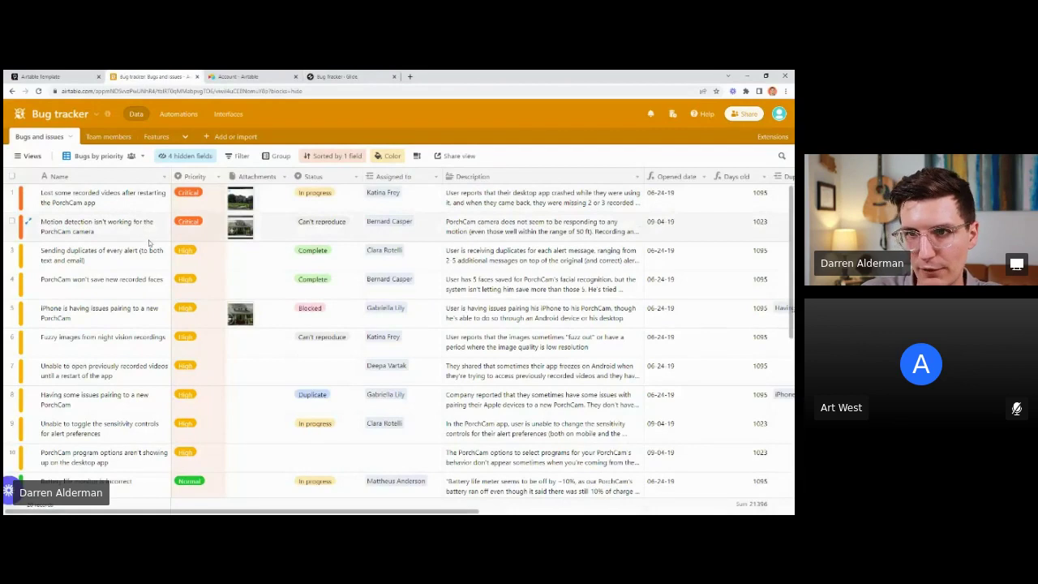
scroll(158, 415, down, 10)
scroll(158, 414, up, 10)
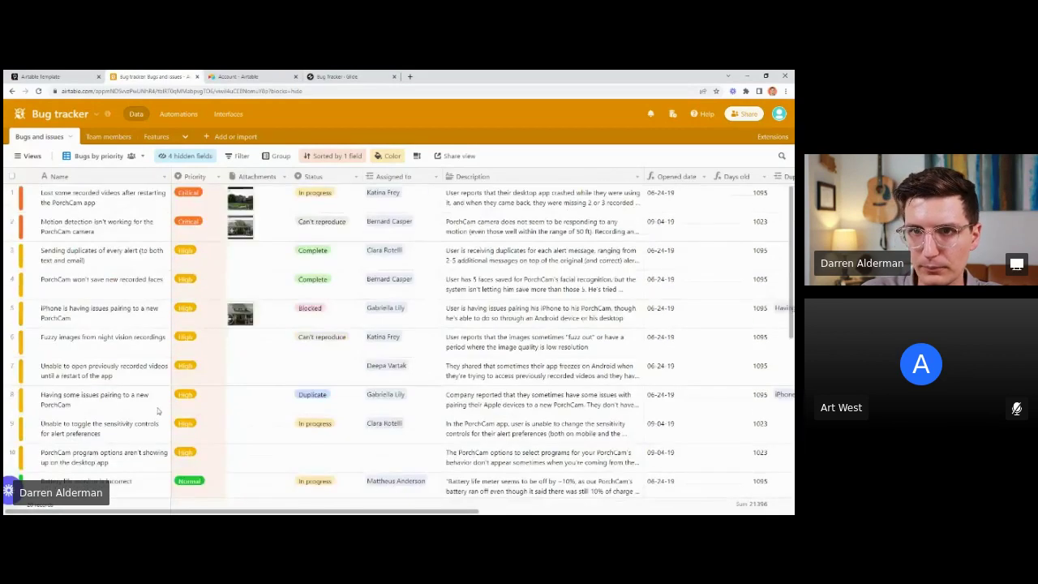
click(136, 204)
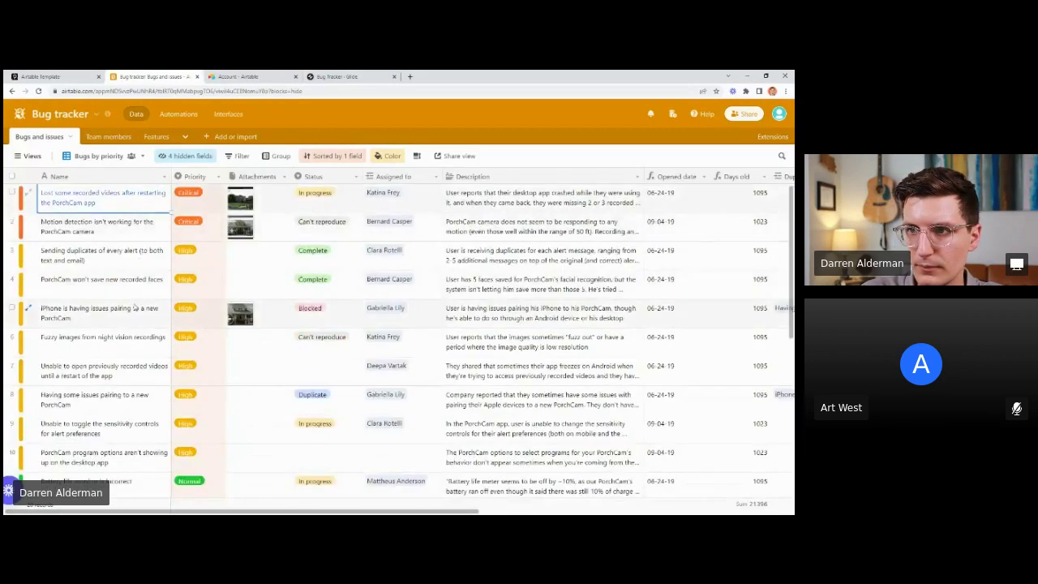
click(137, 233)
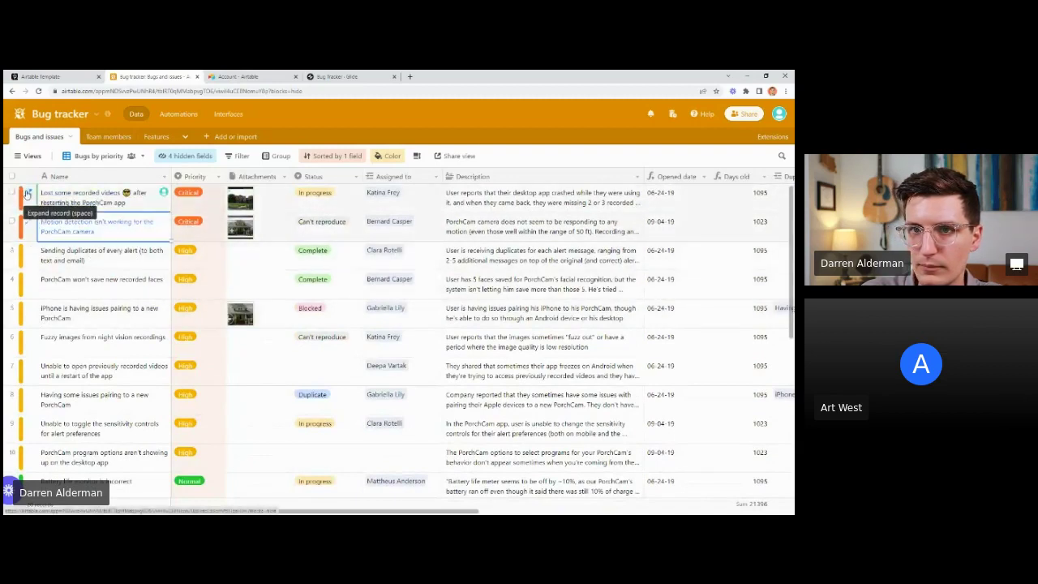
click(141, 264)
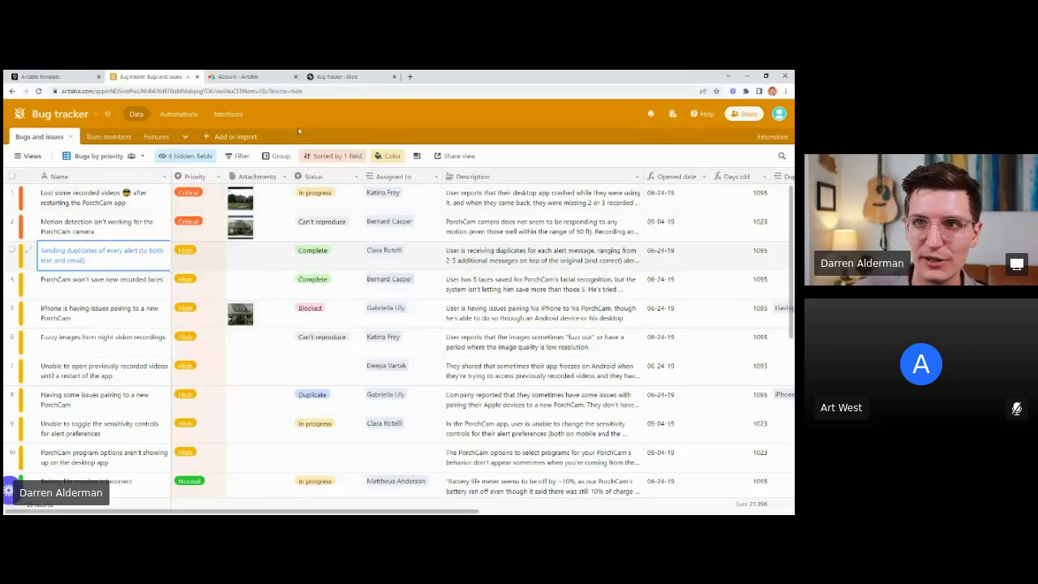
Step: Back in Glide, clear the bug list's search and allow text wrapping in the list's text style
click(334, 77)
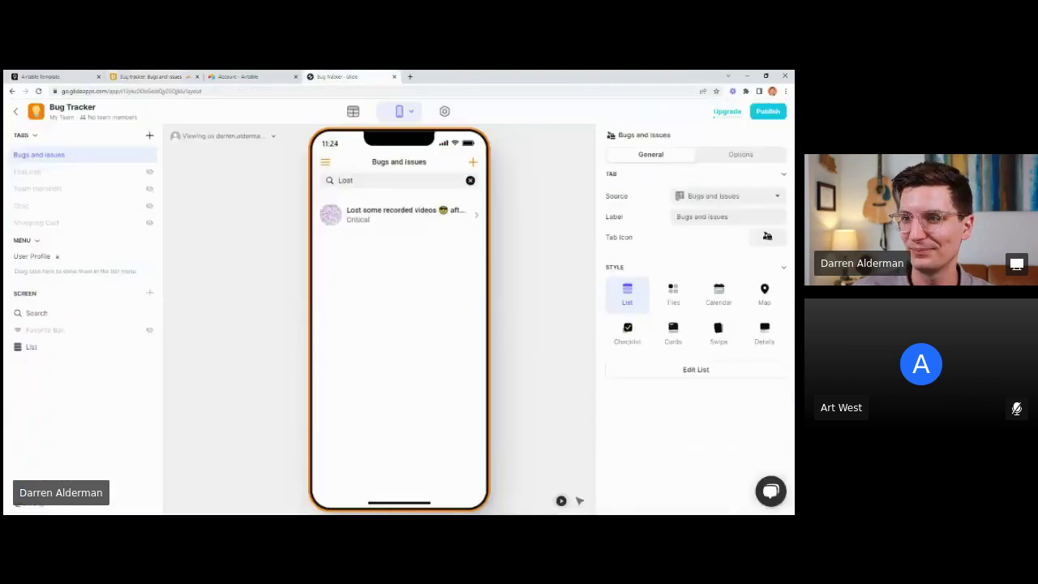
click(470, 181)
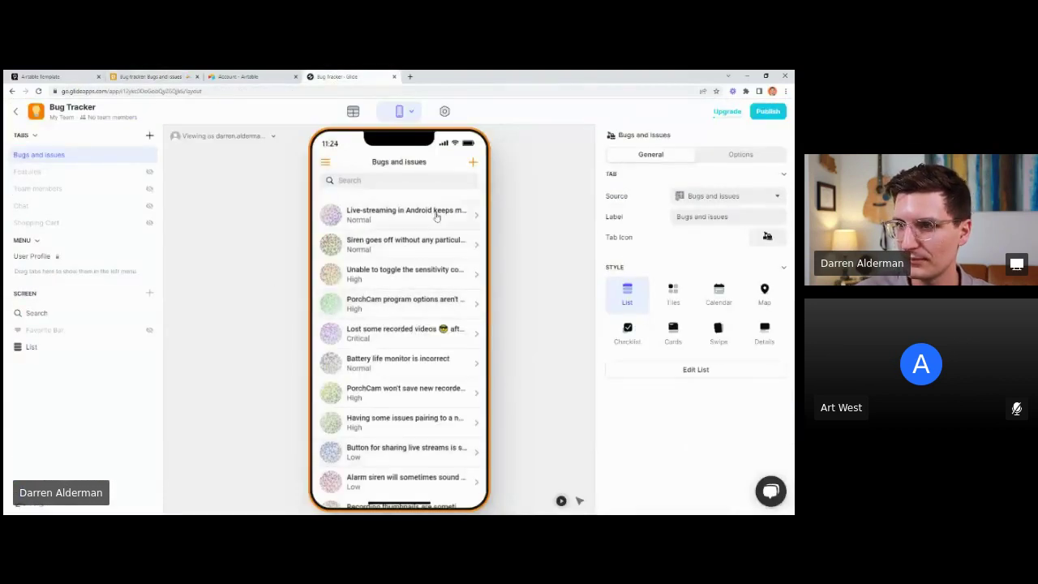
click(32, 347)
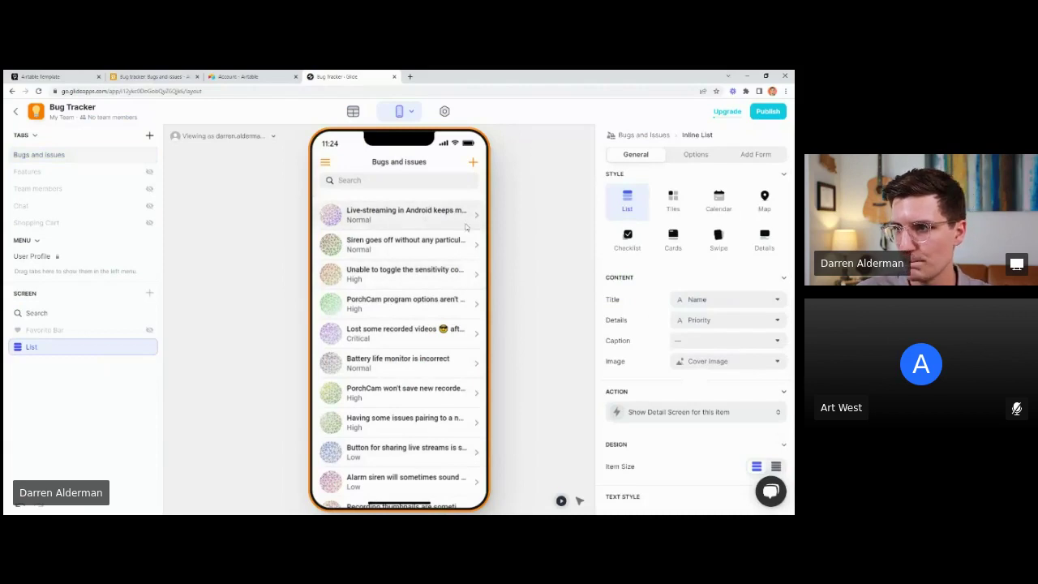
scroll(681, 356, down, 3)
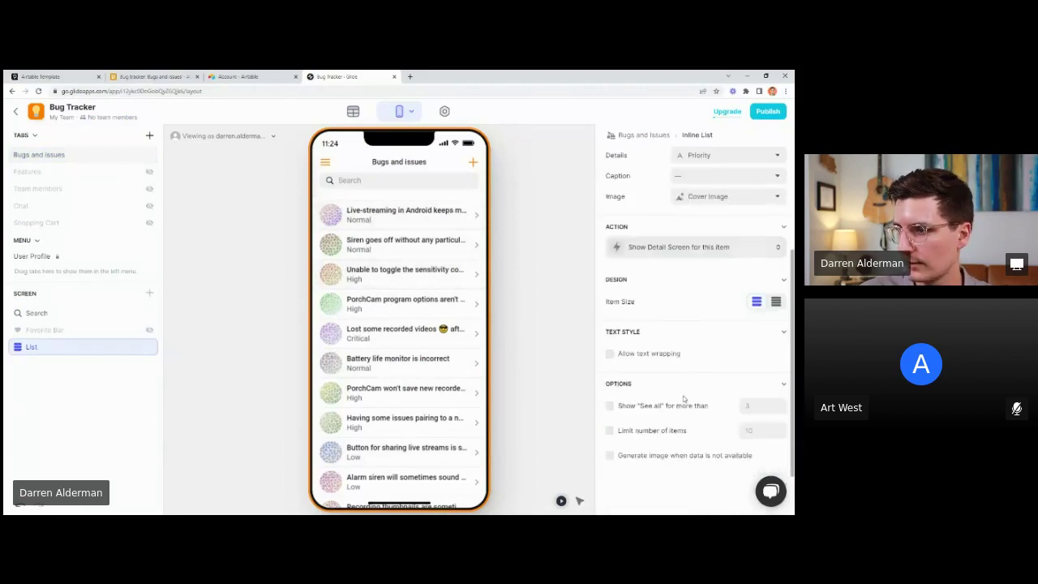
click(635, 355)
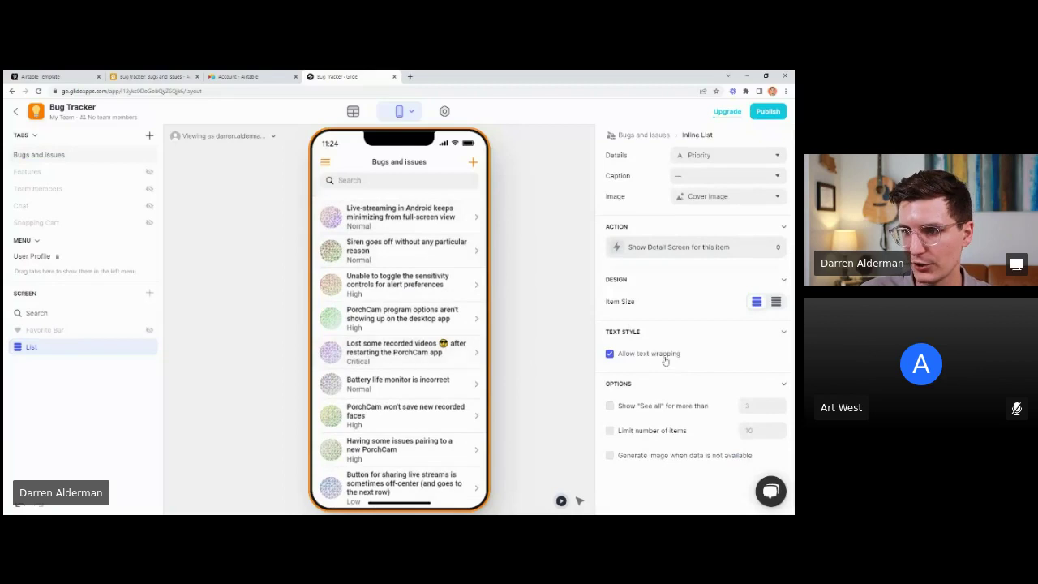
Step: Set the bug list's details to Status and its caption to Priority, then open the live-streaming bug's detail screen
scroll(665, 356, up, 3)
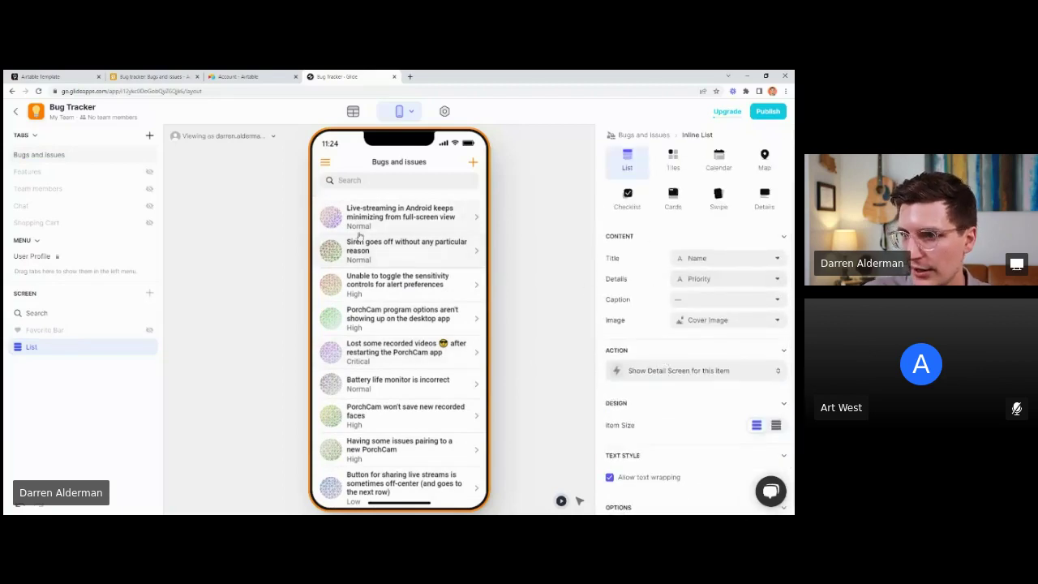
click(711, 280)
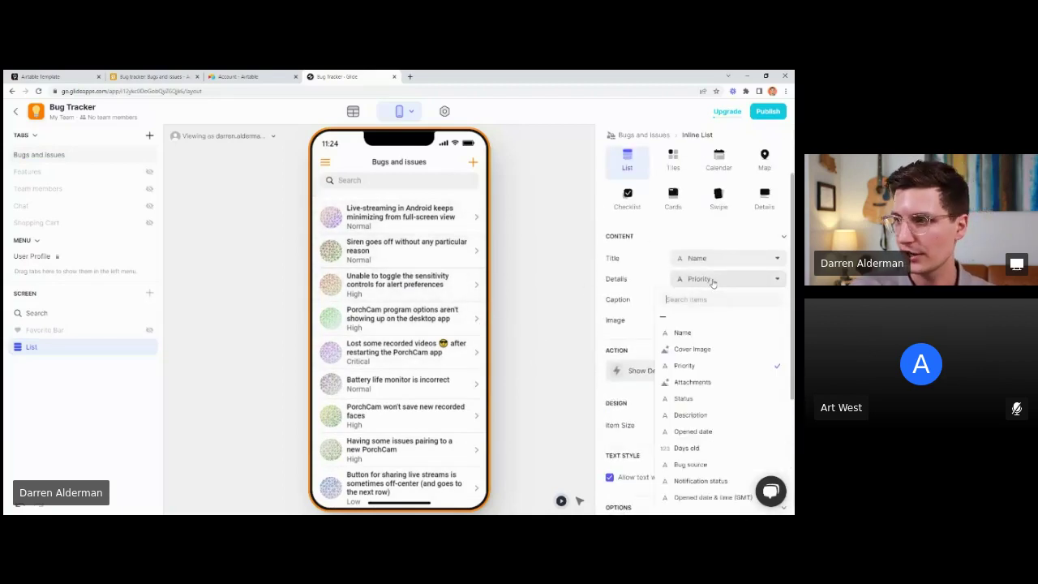
click(692, 399)
click(697, 301)
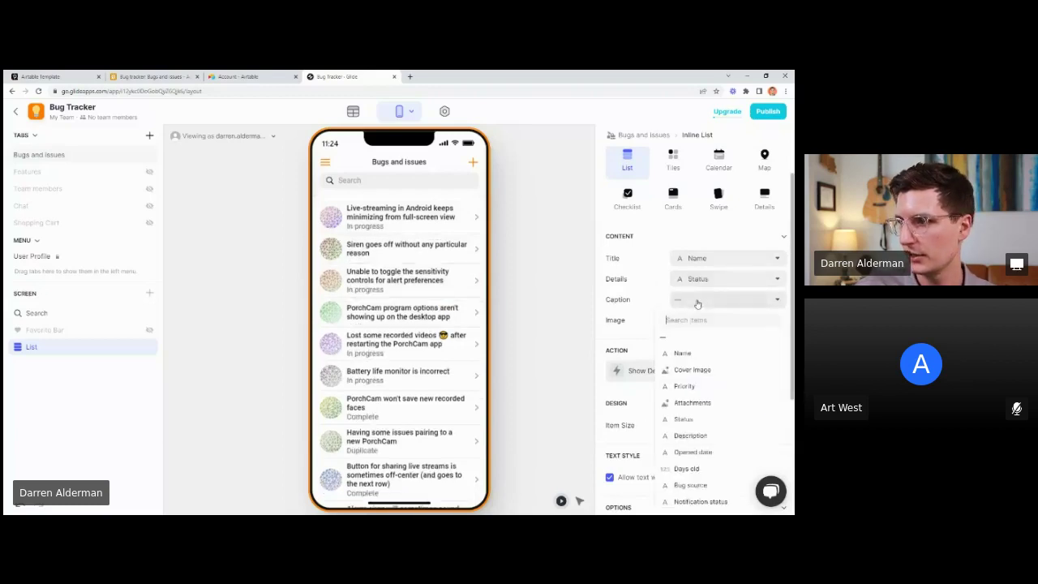
click(686, 387)
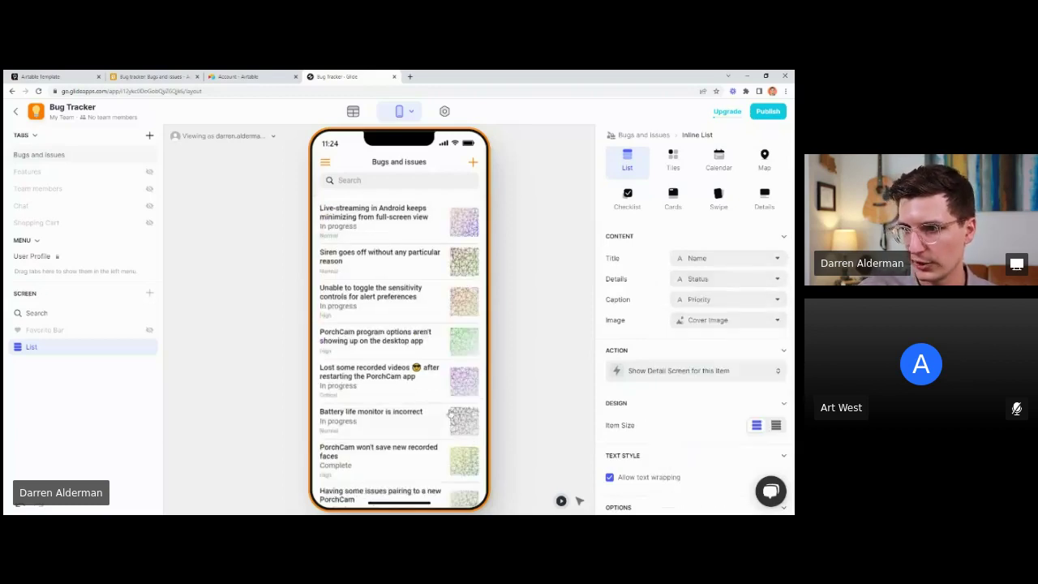
scroll(405, 375, down, 5)
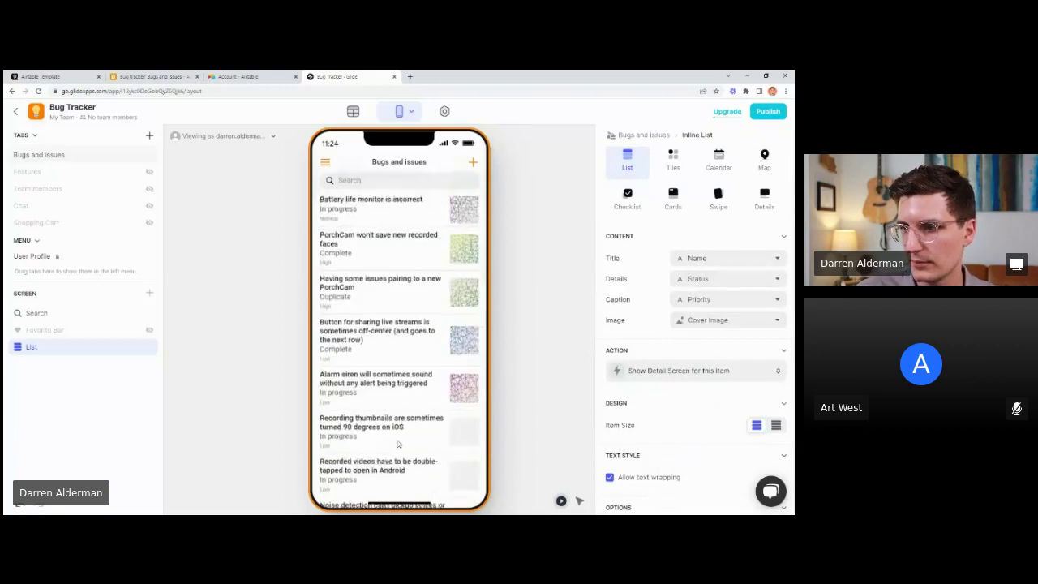
scroll(397, 449, up, 4)
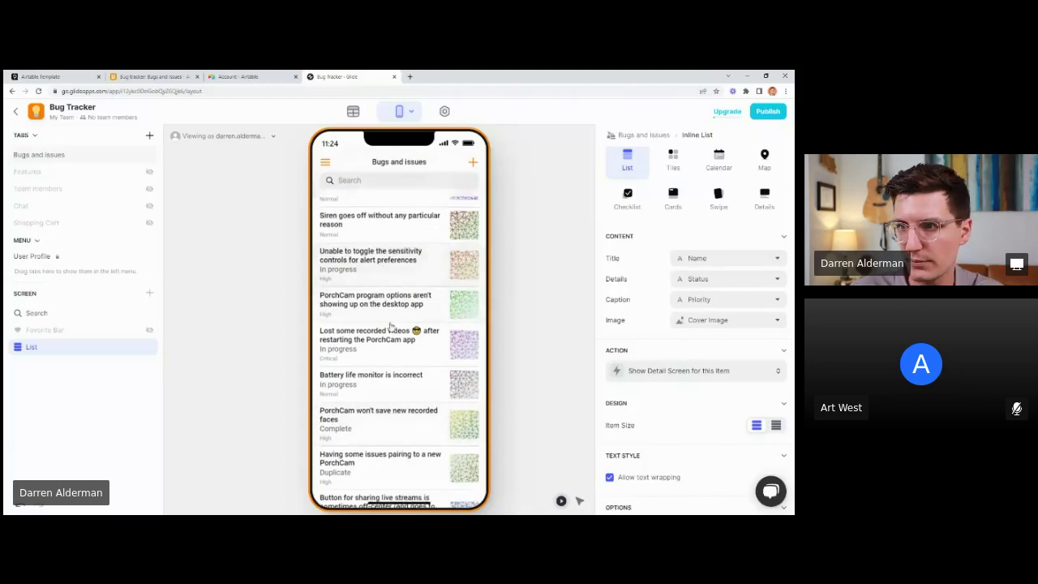
scroll(382, 243, up, 1)
click(379, 221)
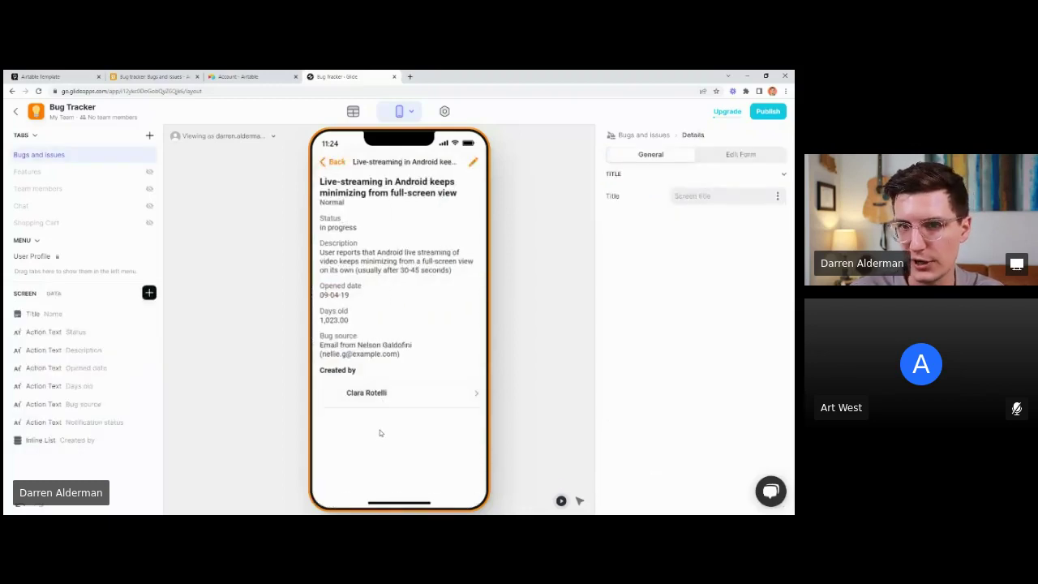
Step: In the Bugs and issues data table, reorder the columns so Status precedes Priority, and Description and Bug source precede Attachments
click(354, 113)
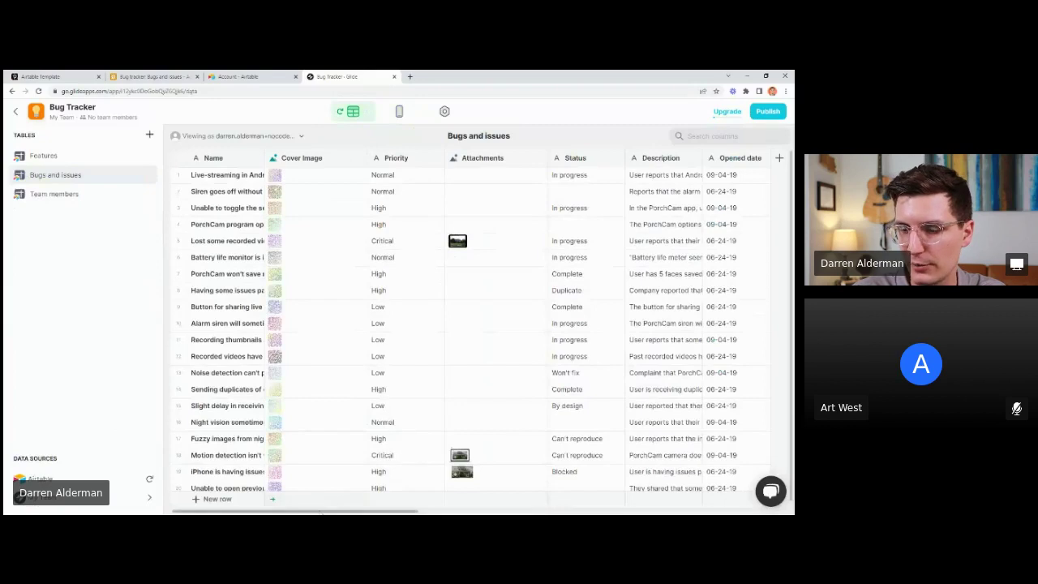
drag(320, 513, 345, 512)
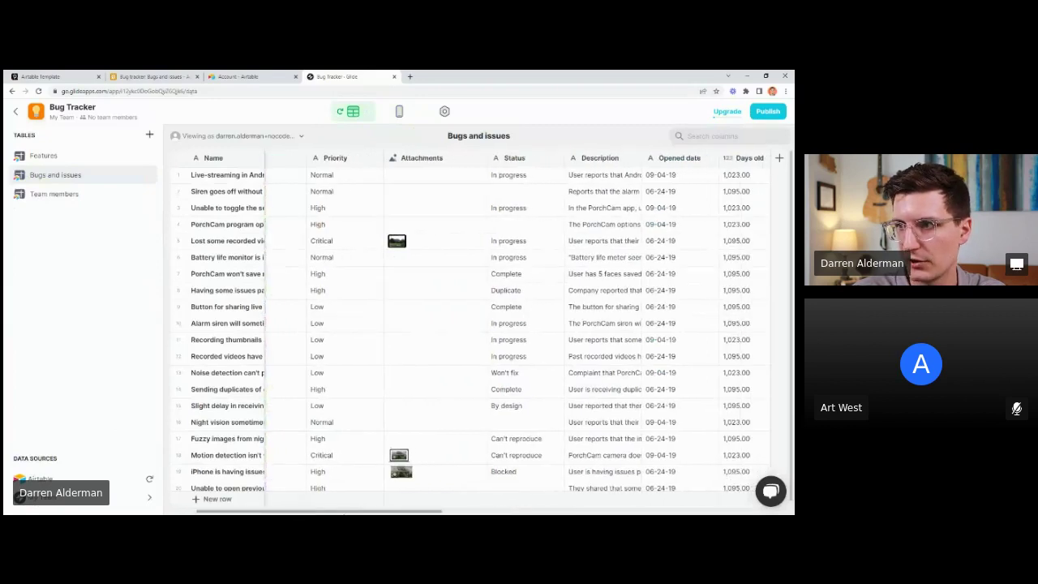
drag(523, 159, 354, 157)
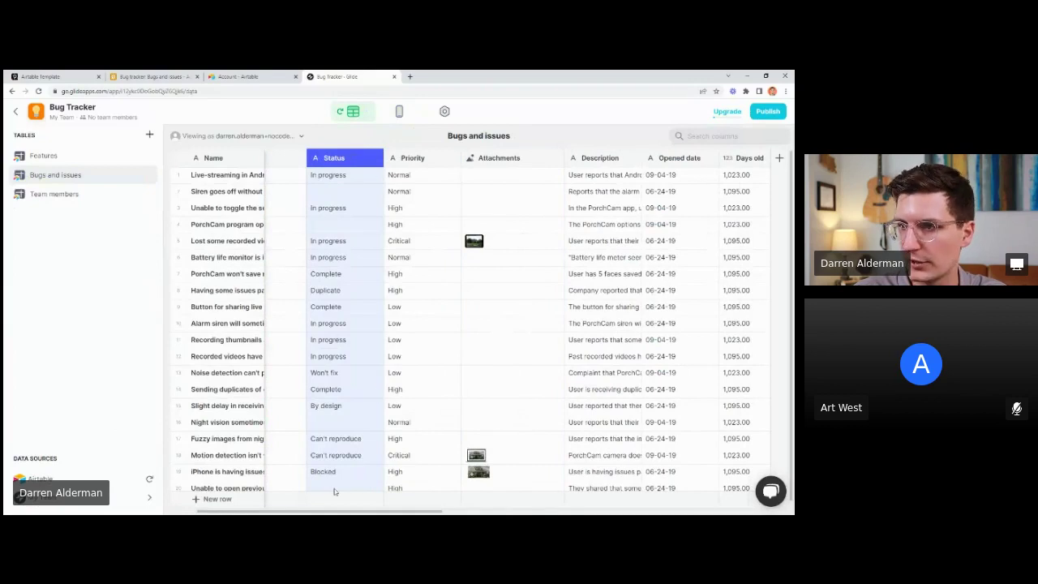
scroll(519, 324, right, 1)
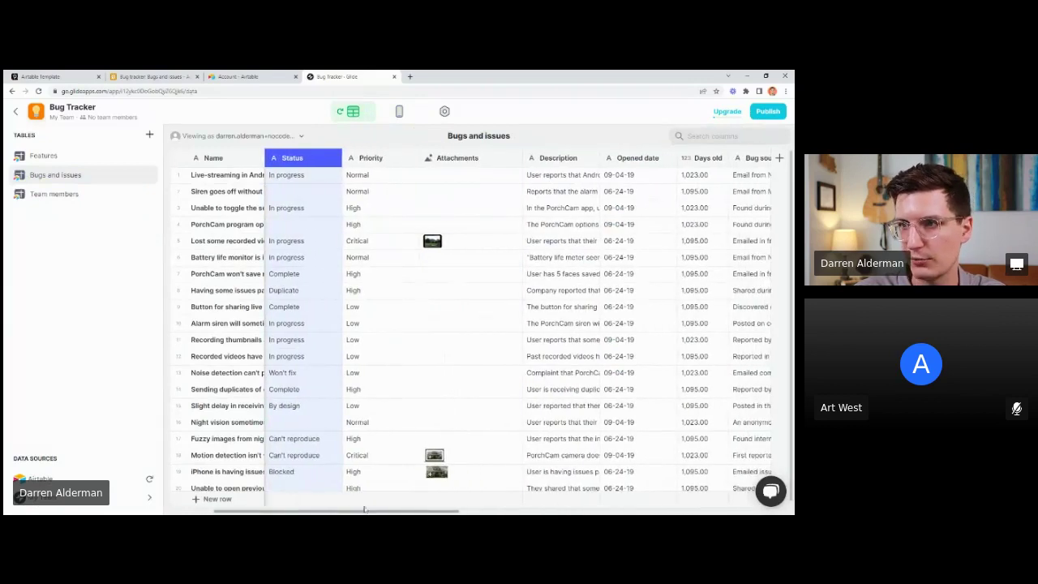
drag(542, 165, 465, 165)
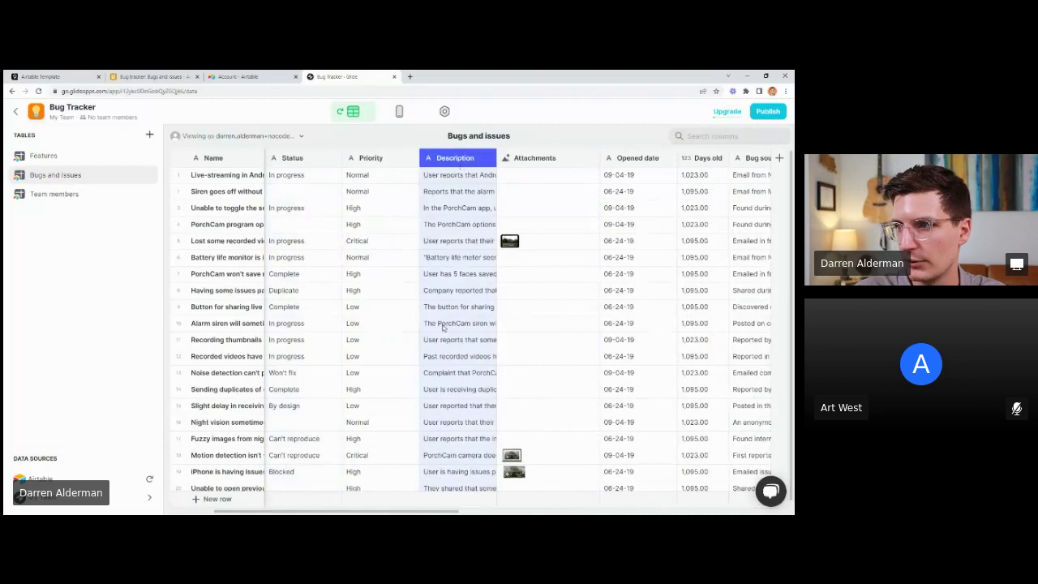
drag(744, 161, 538, 161)
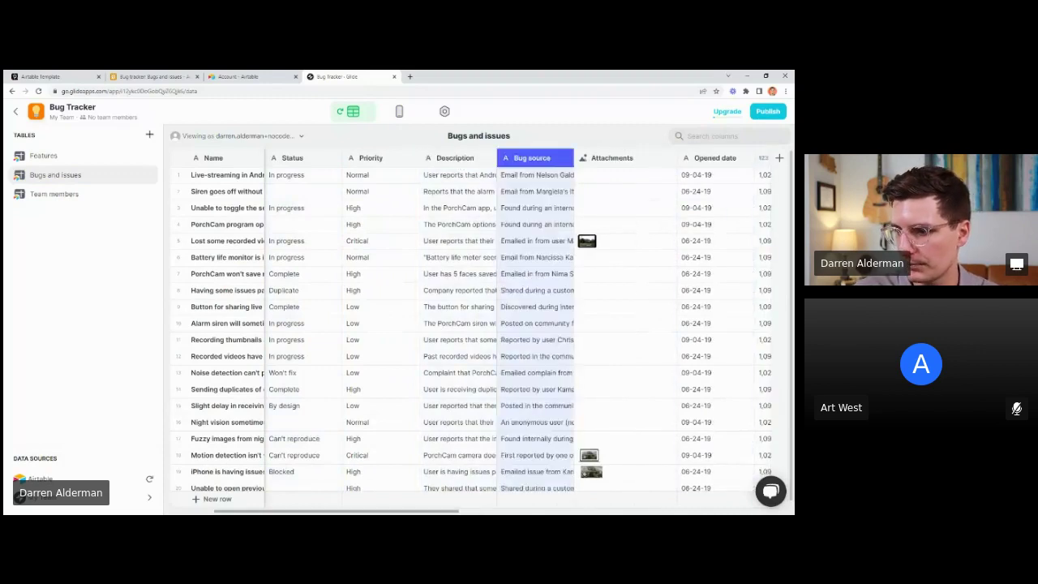
scroll(559, 175, right, 2)
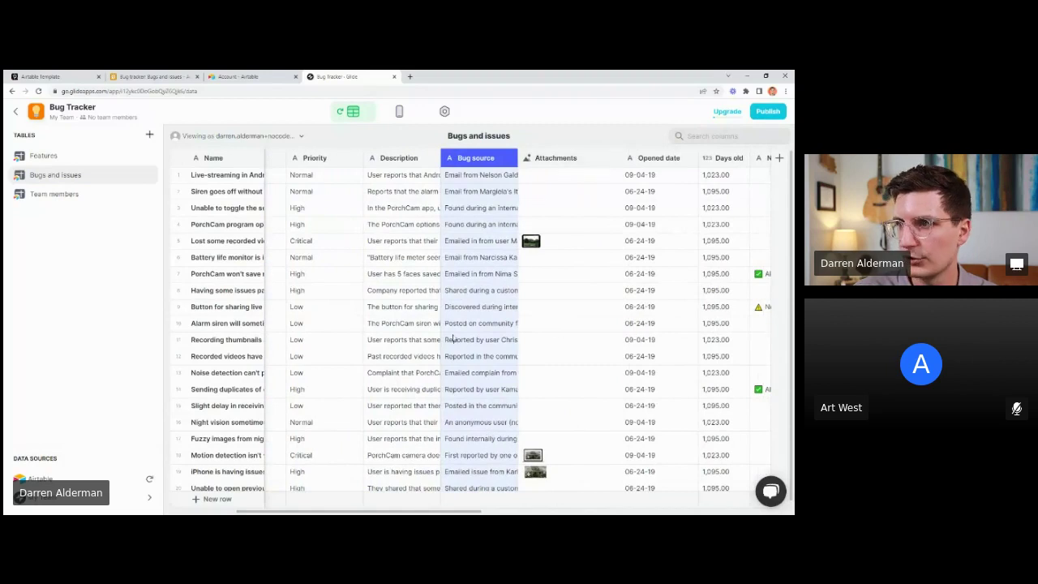
scroll(463, 484, left, 5)
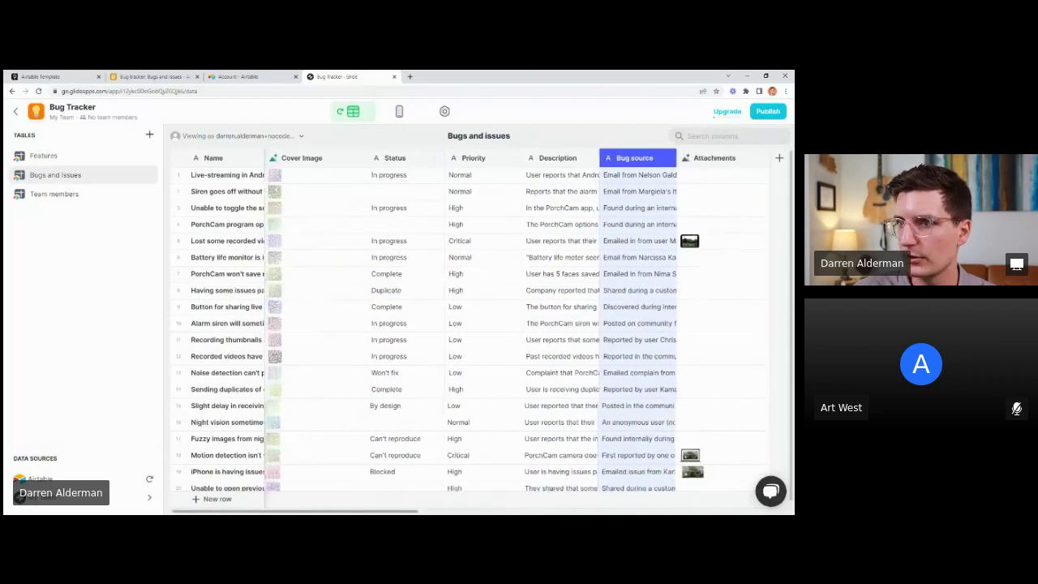
scroll(505, 512, right, 6)
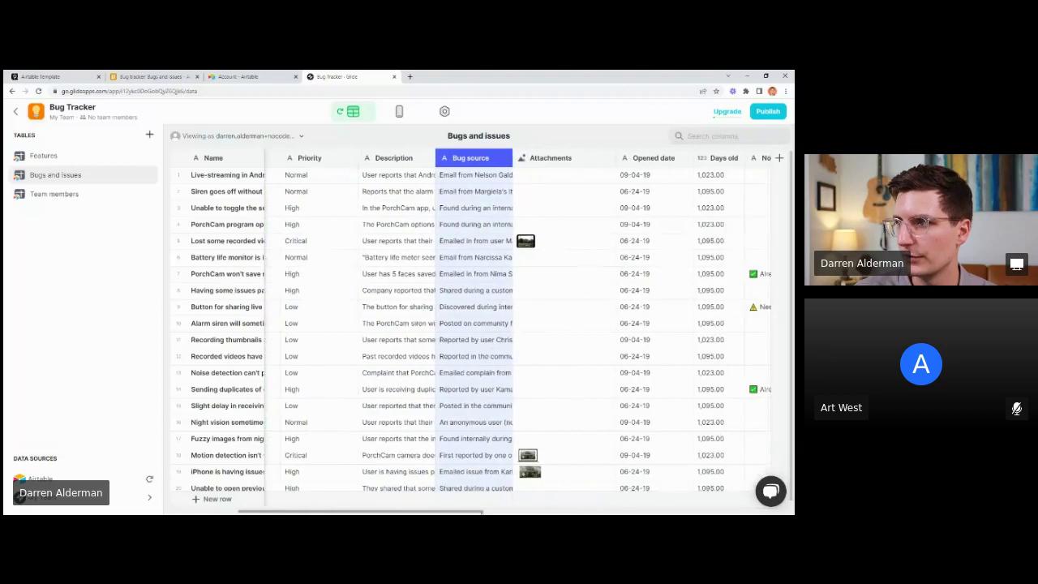
Step: Set the Opened date column's type to Date & Time in the Bugs and issues table
scroll(505, 513, right, 2)
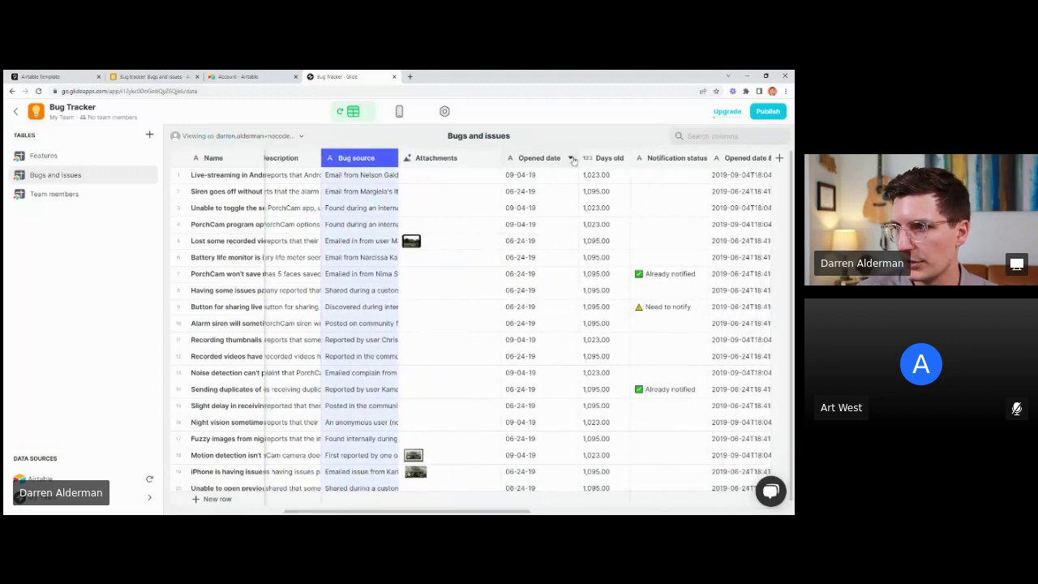
click(572, 159)
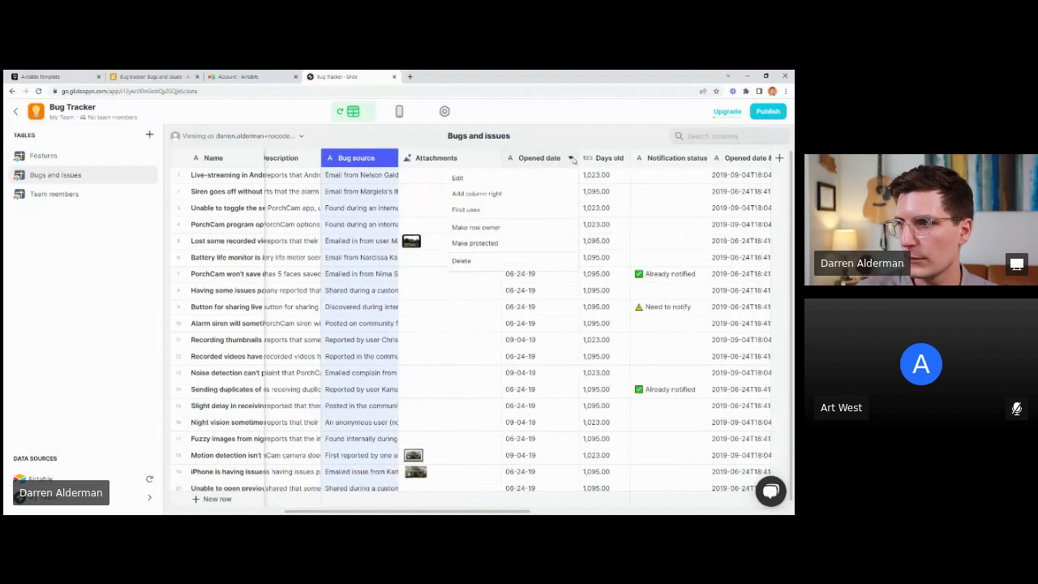
click(563, 142)
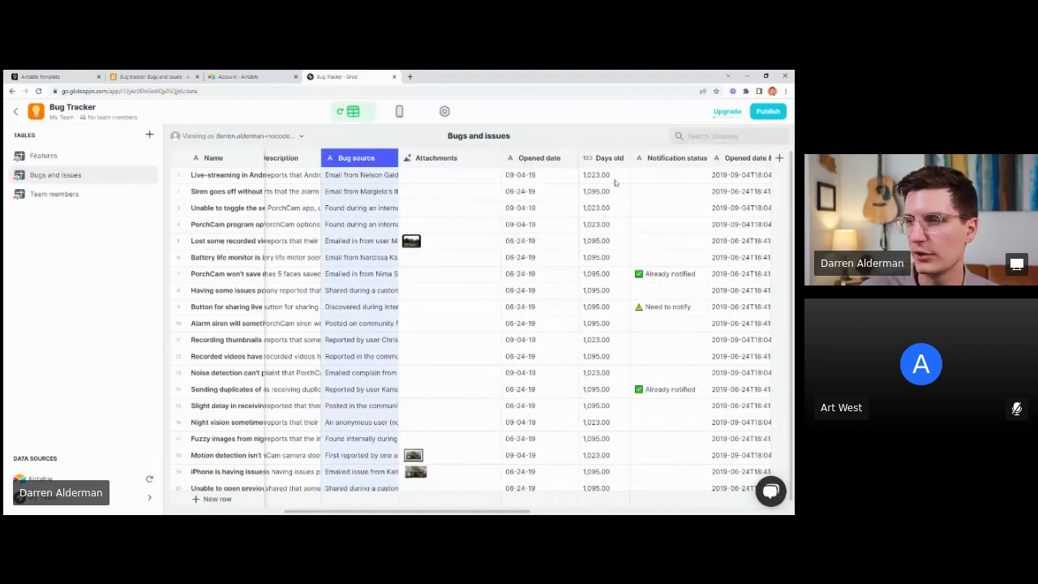
click(571, 160)
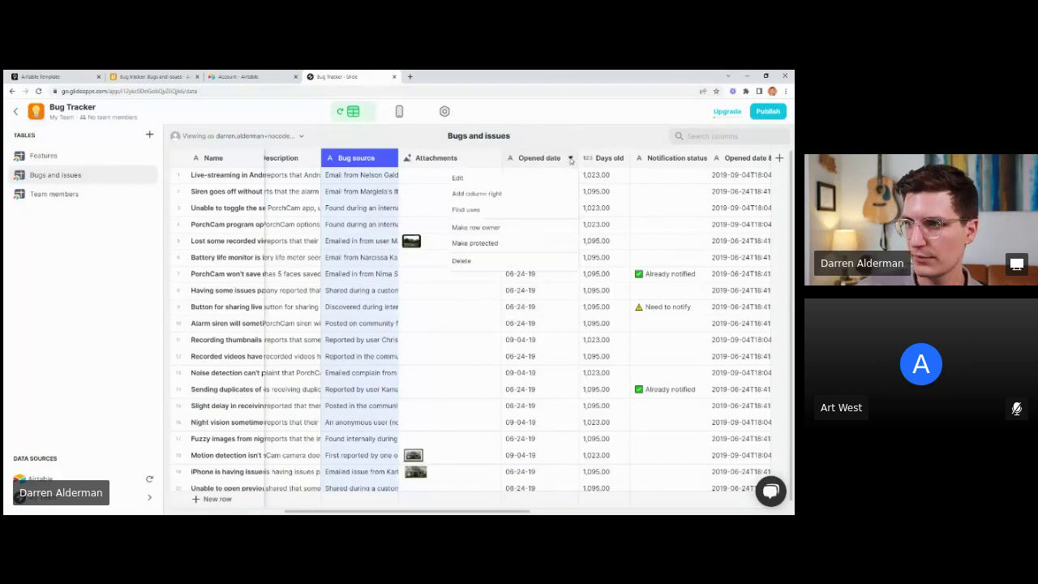
click(501, 179)
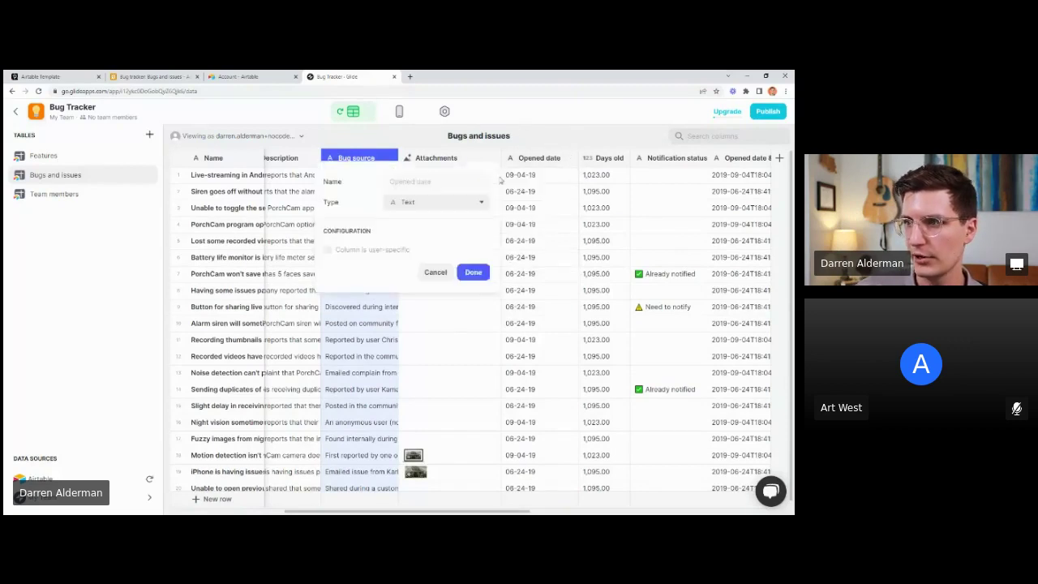
click(425, 203)
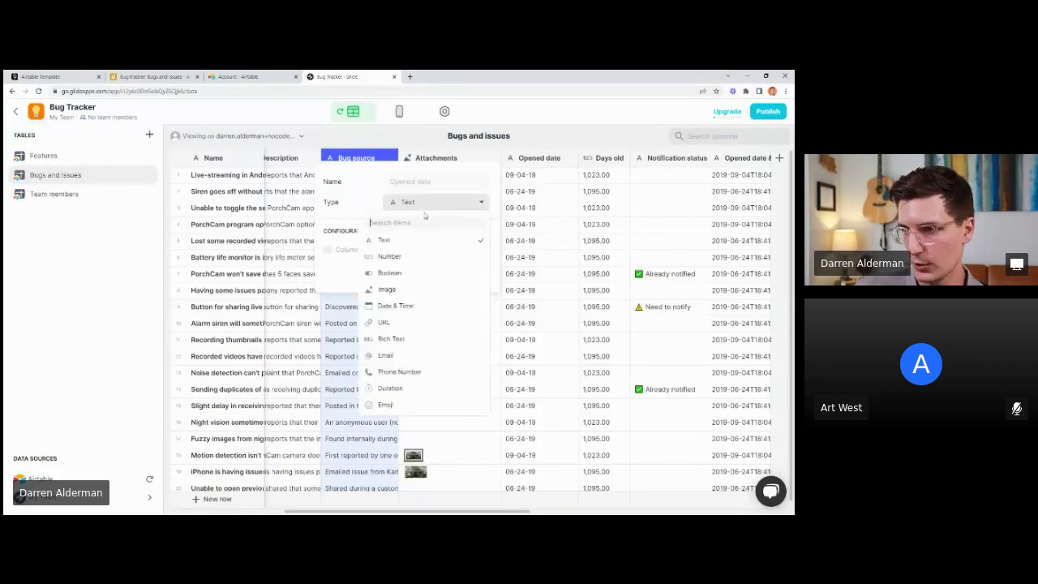
click(405, 307)
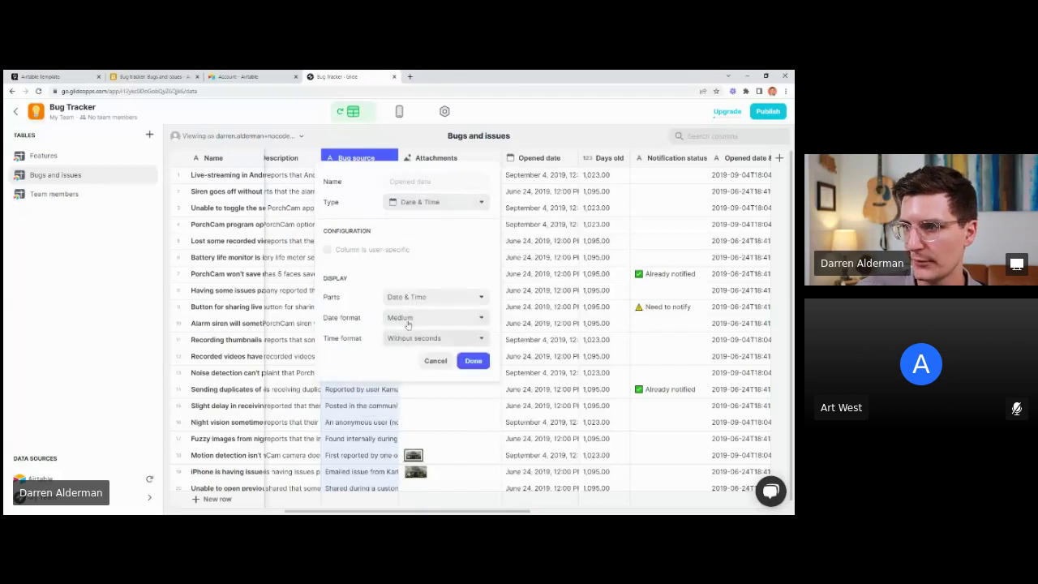
Step: Limit the Opened date column's display to Date only, save the column, and look over its reformatted dates
click(400, 302)
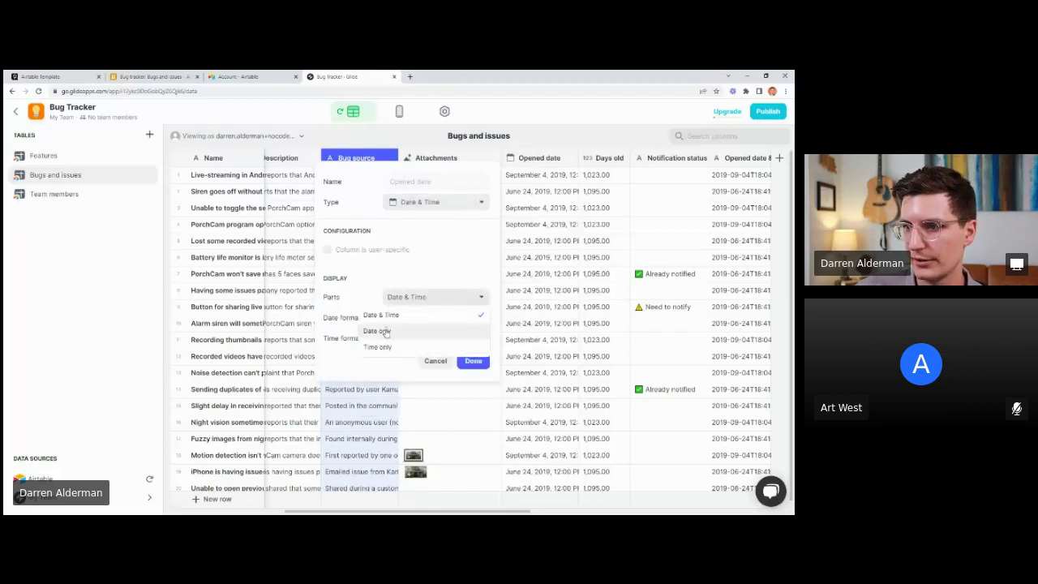
click(387, 333)
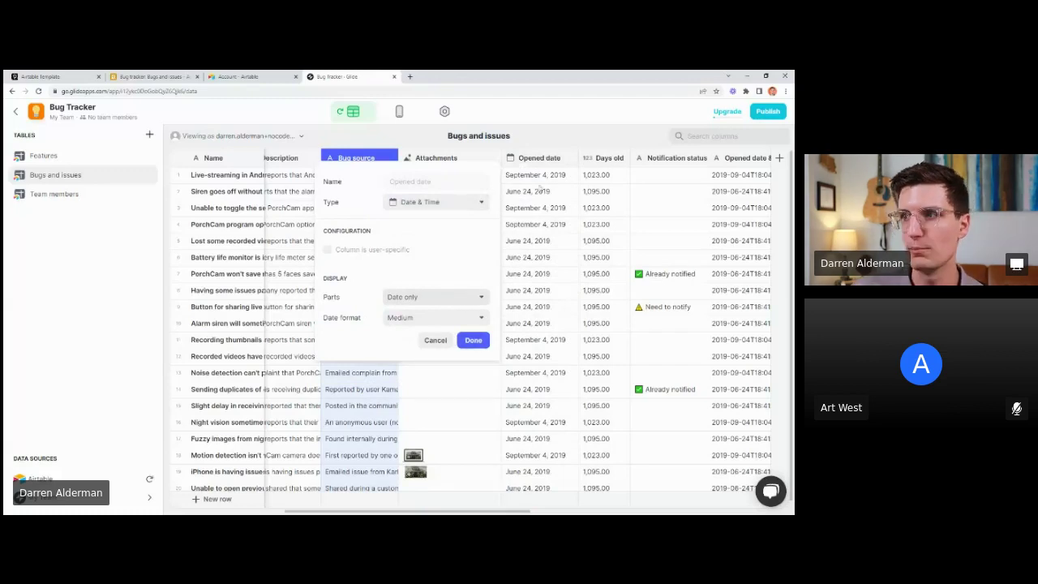
click(467, 340)
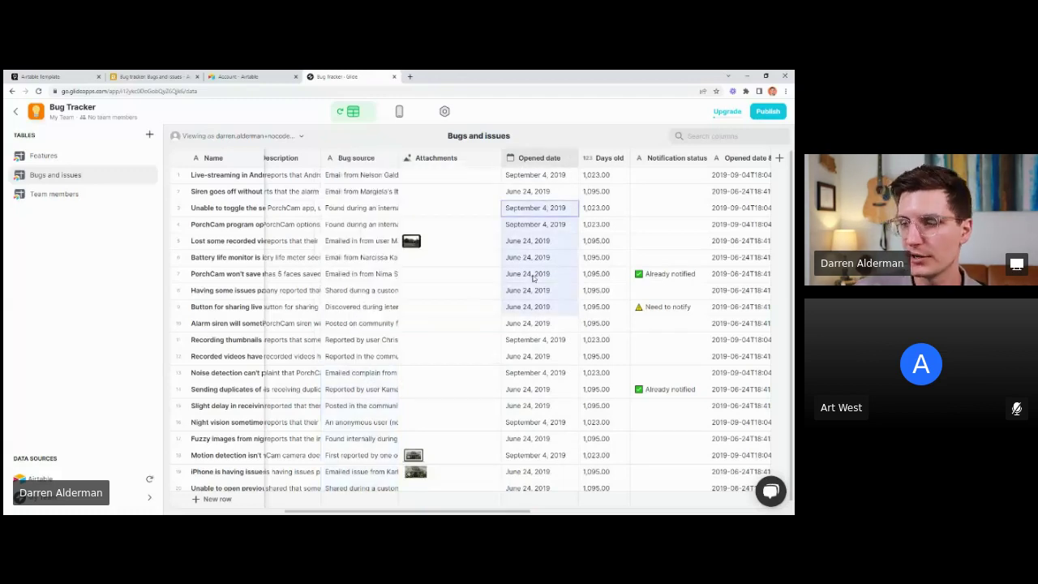
click(511, 367)
drag(534, 179, 540, 308)
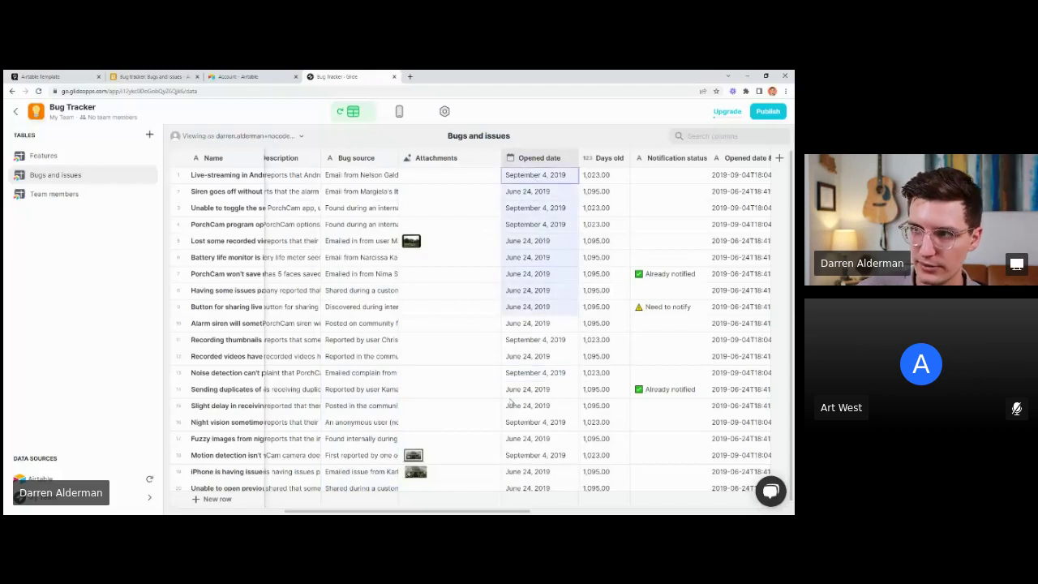
drag(381, 512, 272, 514)
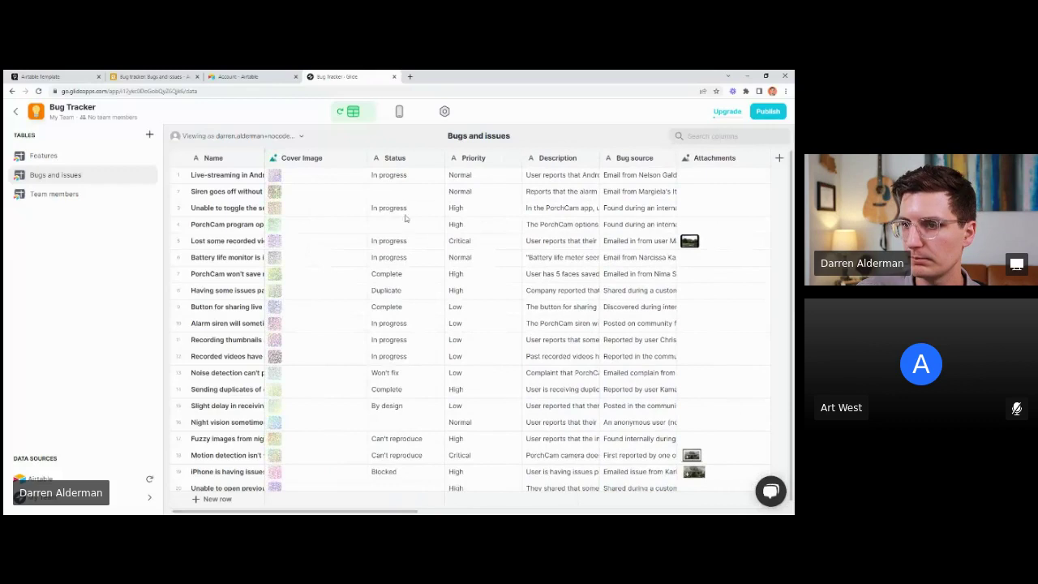
Step: In the layout editor, set the bug detail's Title component image to Cover Image, with the inset rounded appearance and the shortest banner size
click(398, 113)
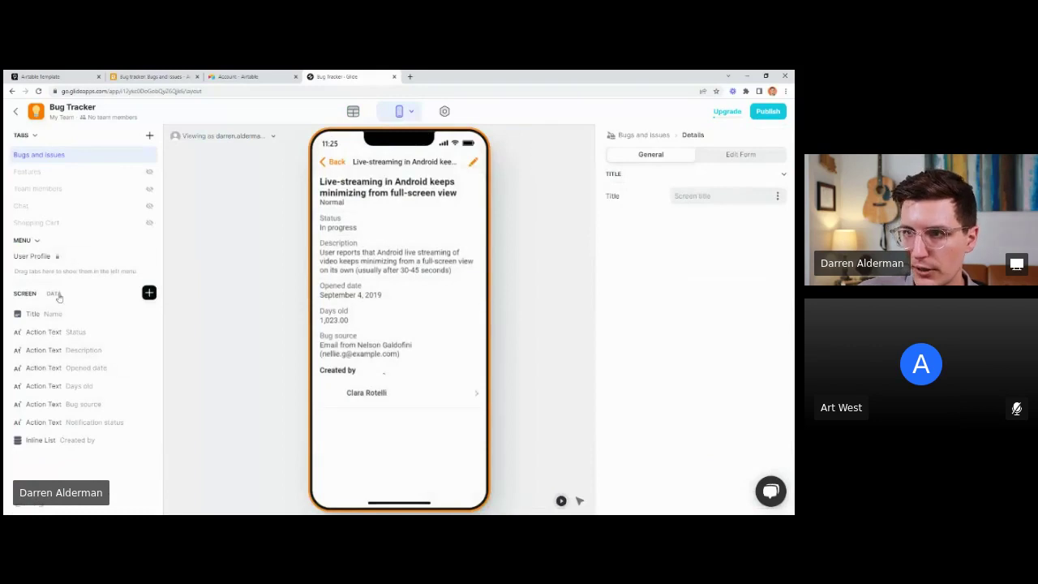
click(107, 316)
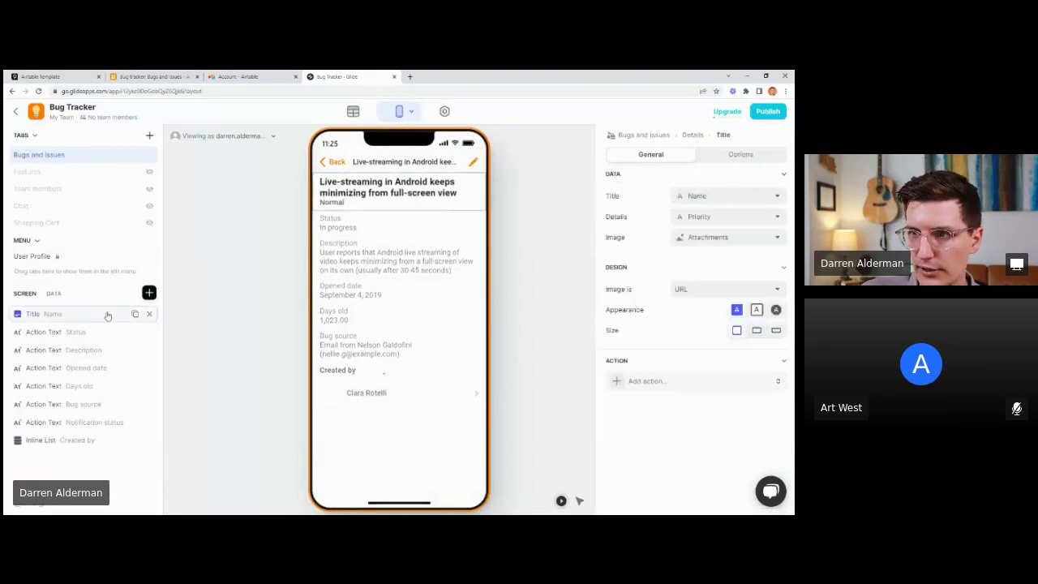
click(702, 240)
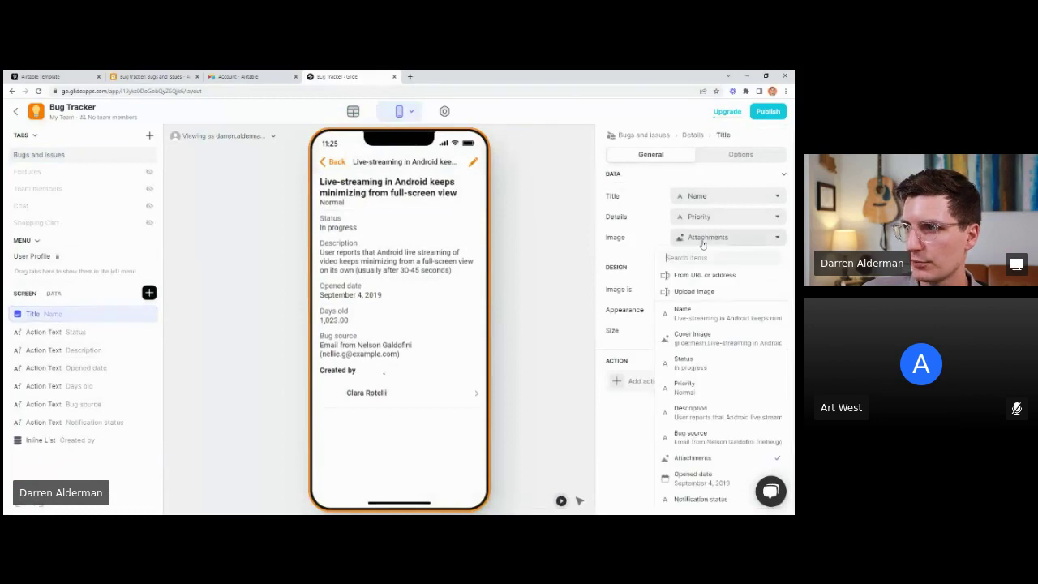
click(685, 339)
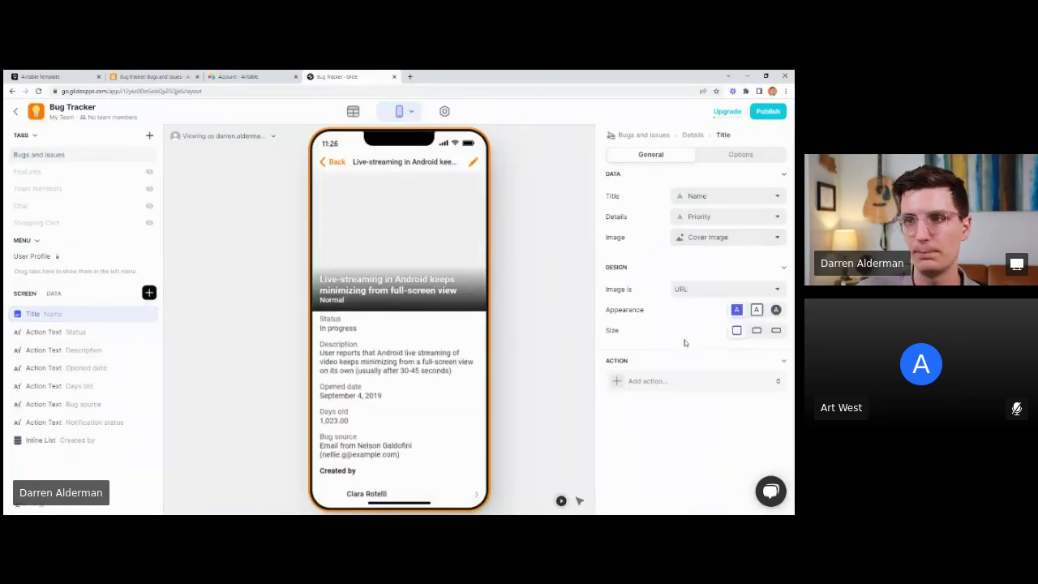
click(776, 330)
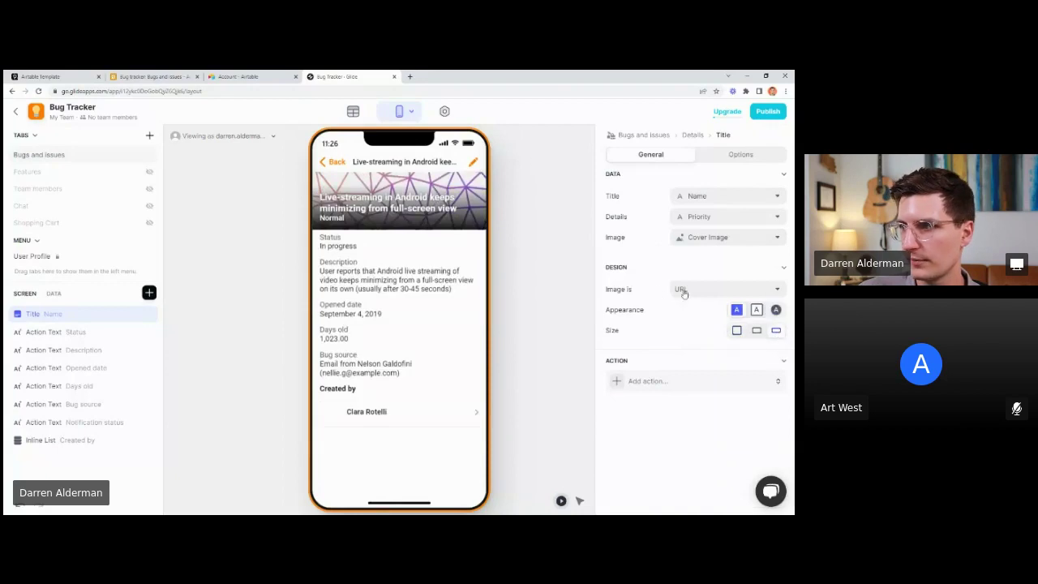
click(755, 331)
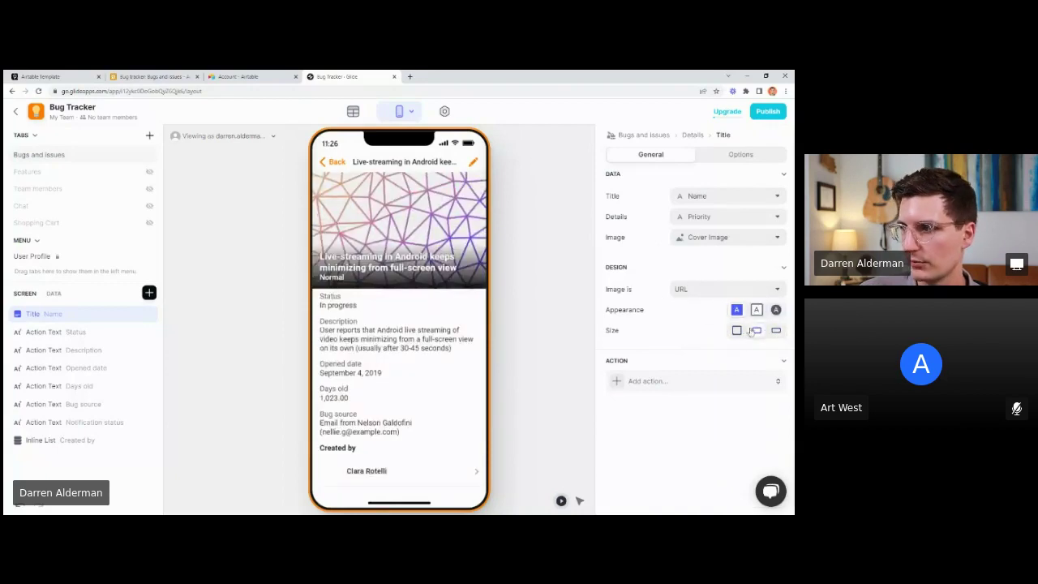
click(756, 310)
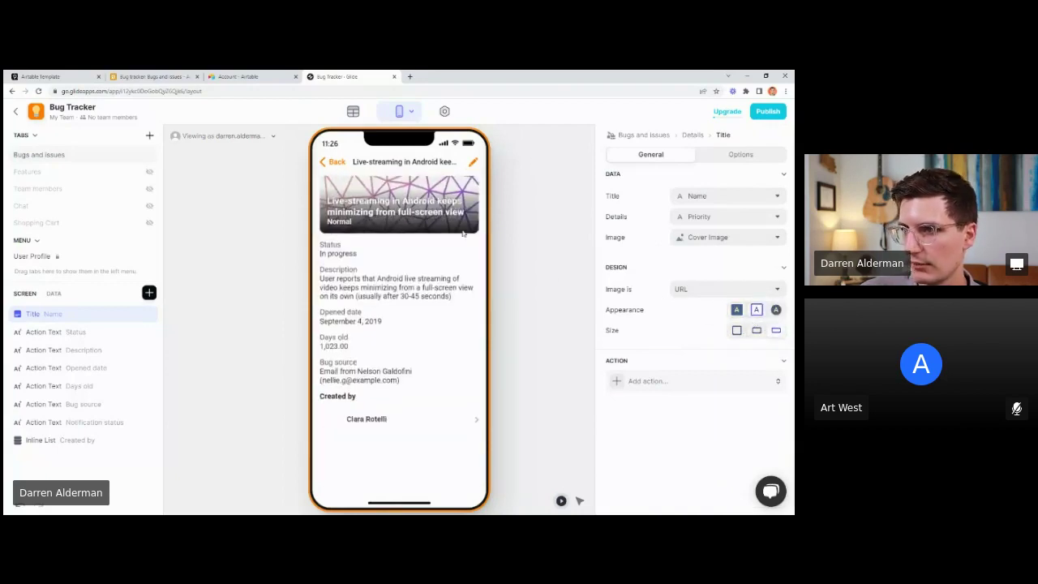
Step: Switch the Title component's title and details to Custom and leave both blank so only the cover image remains
click(725, 195)
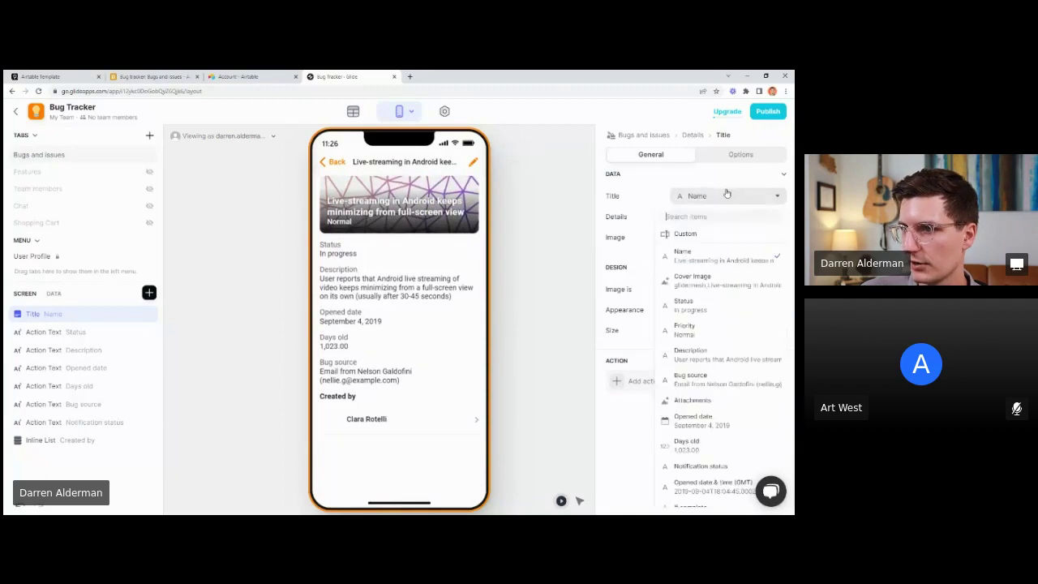
click(682, 233)
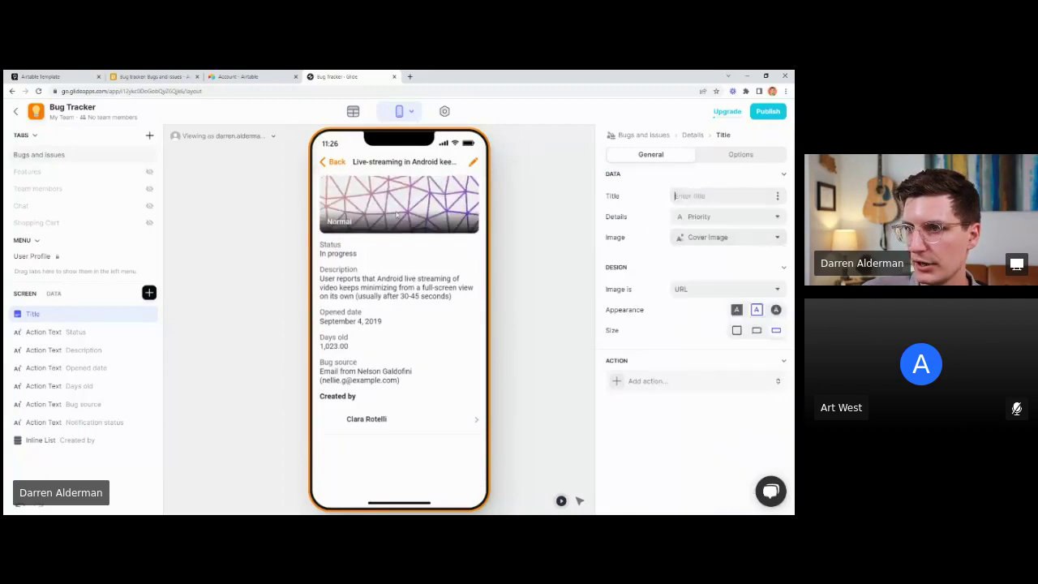
click(711, 217)
click(689, 257)
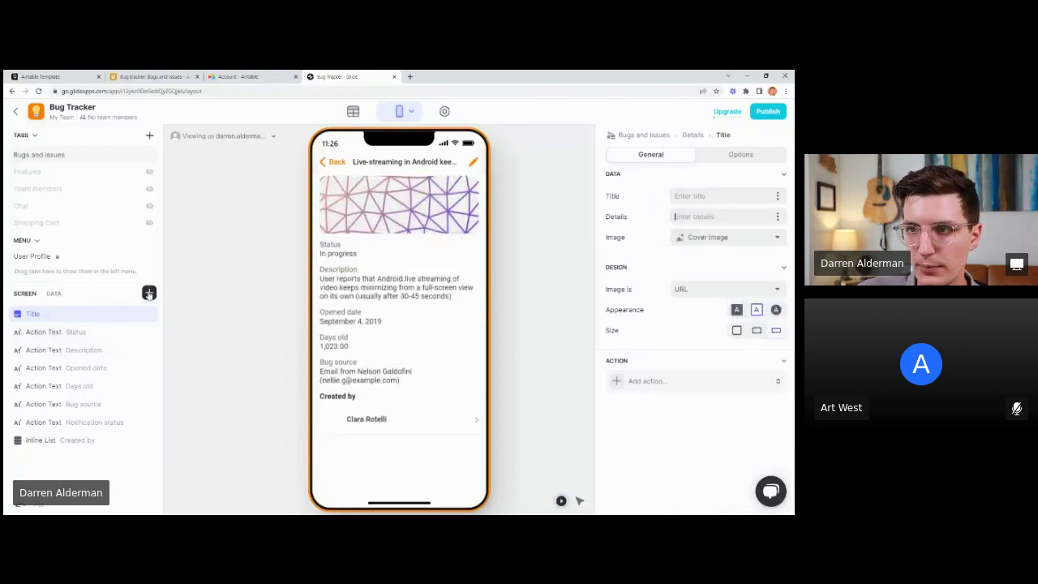
Step: Insert a Text component showing the bug's Name between the cover image and the Status field
click(148, 292)
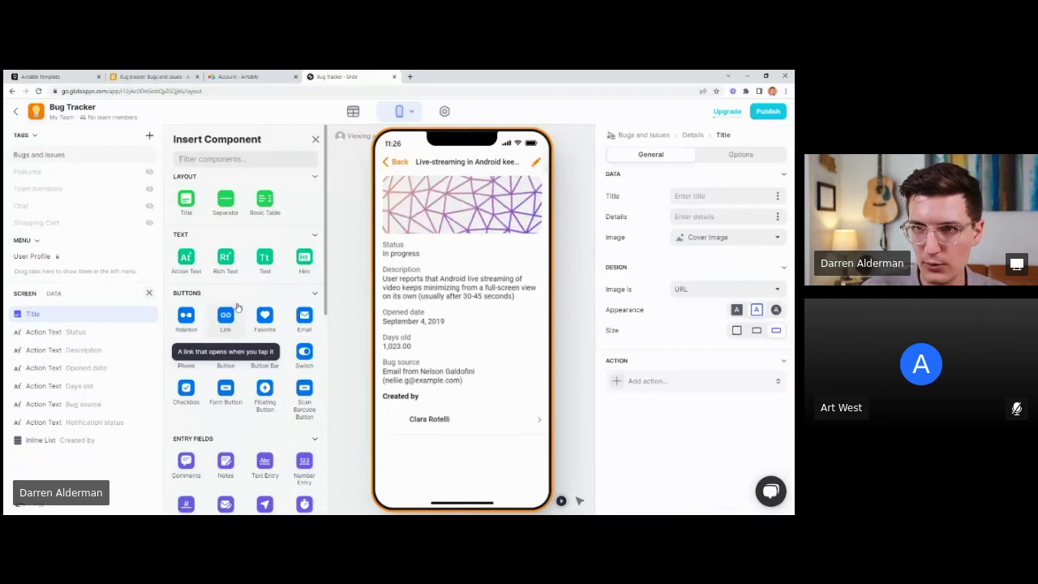
text(tex)
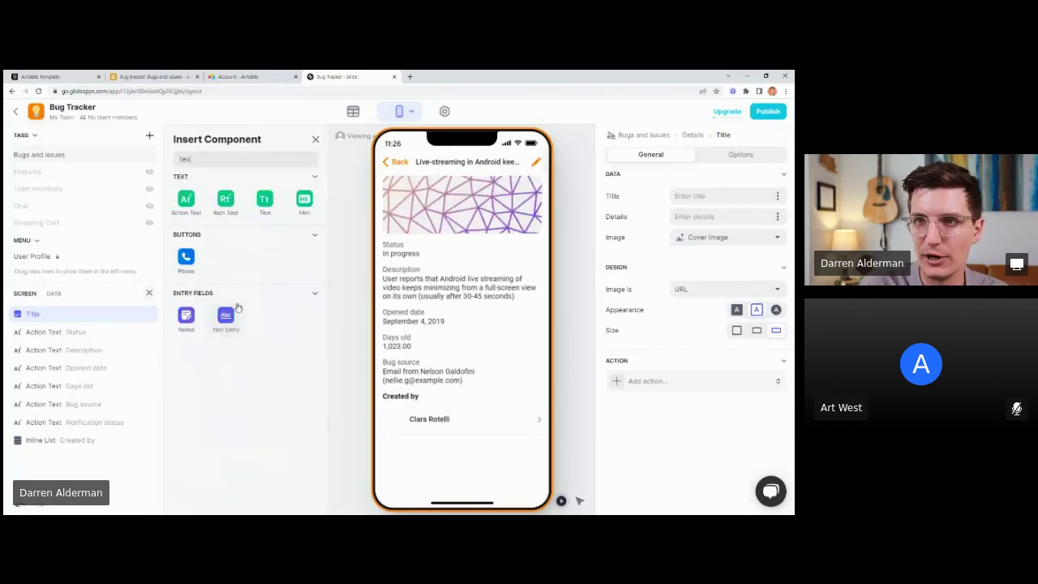
drag(195, 159, 170, 165)
drag(264, 202, 410, 240)
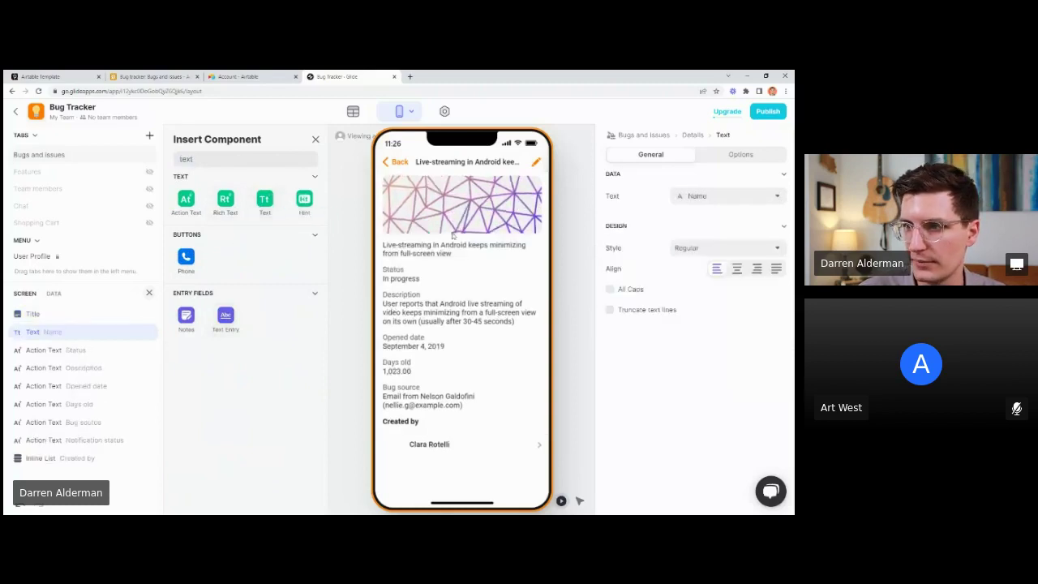
Step: Compare Headline 2 and Headline 3 for the name text and keep Headline 2 as its style
click(687, 250)
click(696, 366)
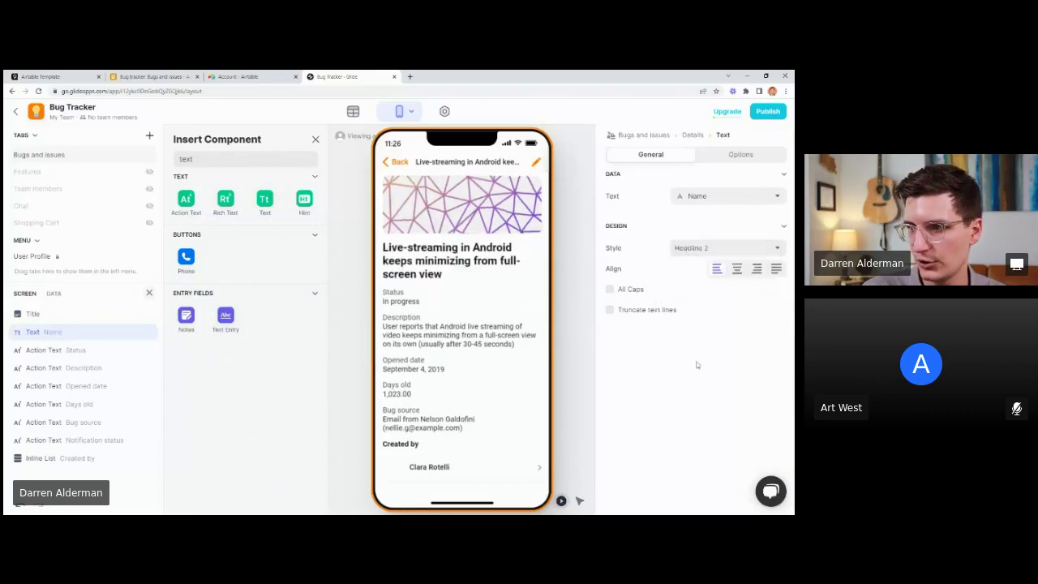
click(729, 250)
click(700, 381)
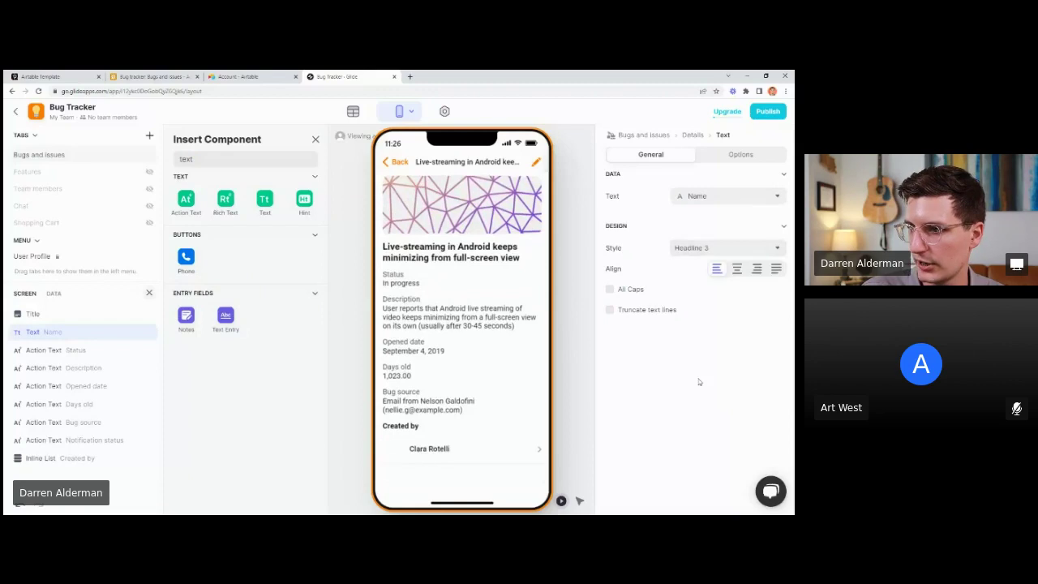
click(694, 248)
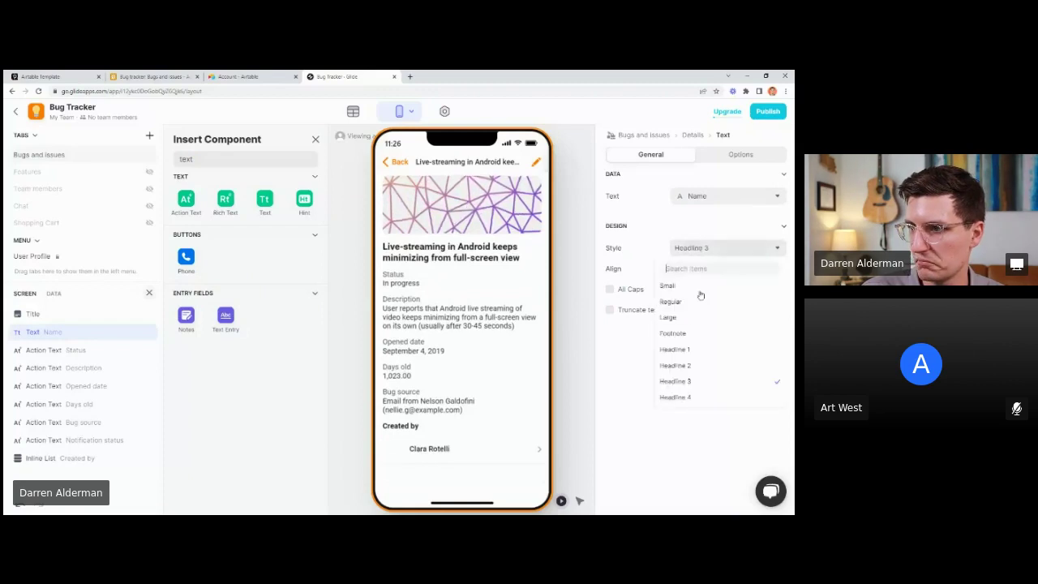
click(696, 365)
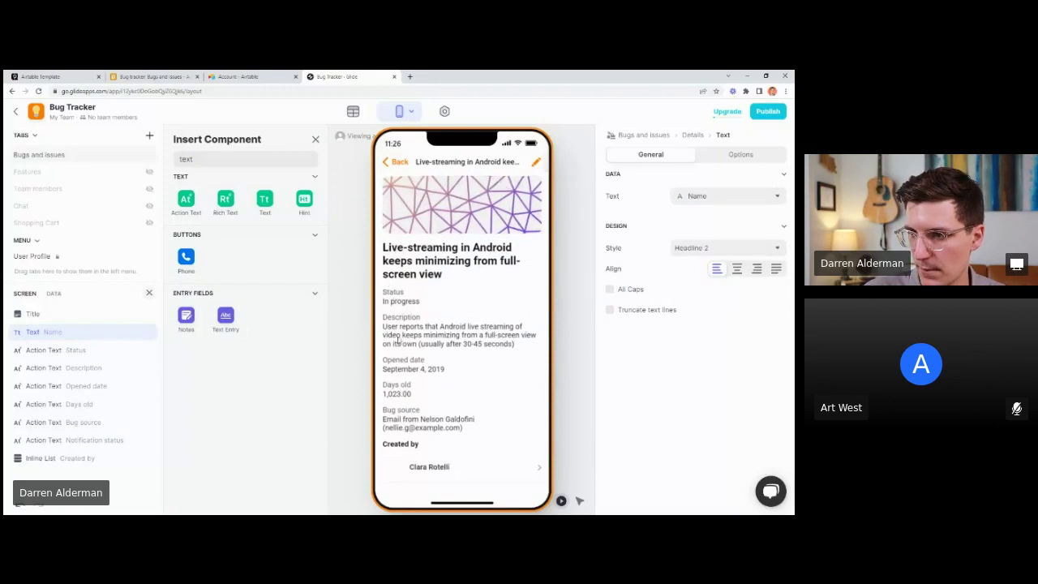
Step: Insert a Basic Table component below the name text, with one row for Status and one for Priority
drag(207, 154, 163, 145)
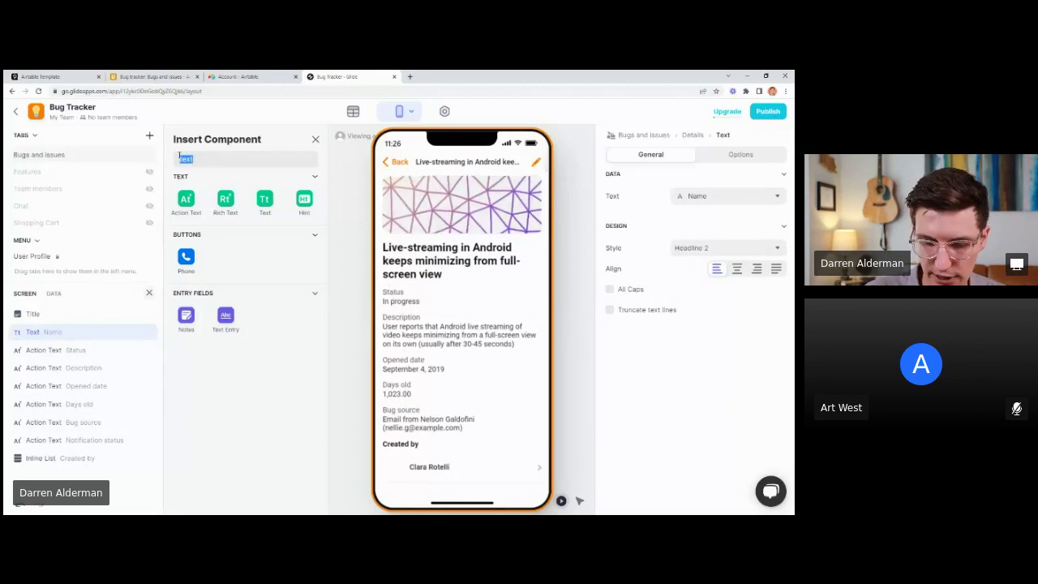
text(libl)
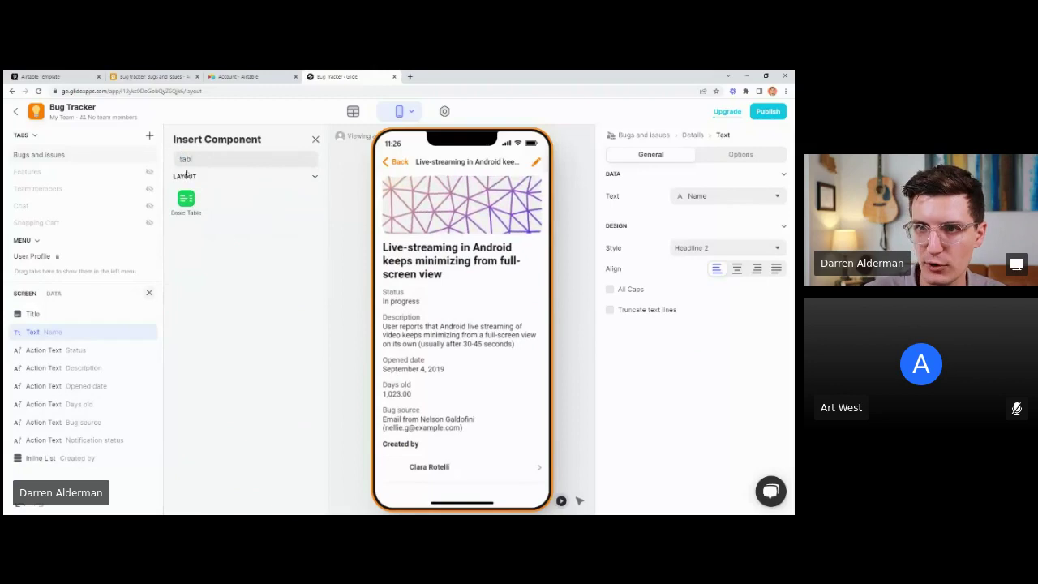
key(BackSpace)
click(185, 214)
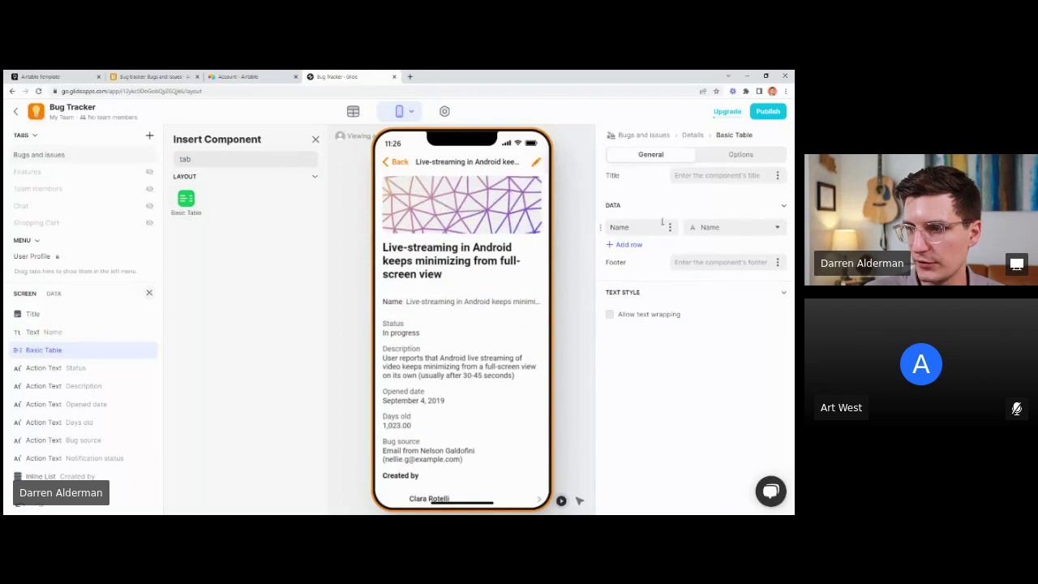
click(714, 231)
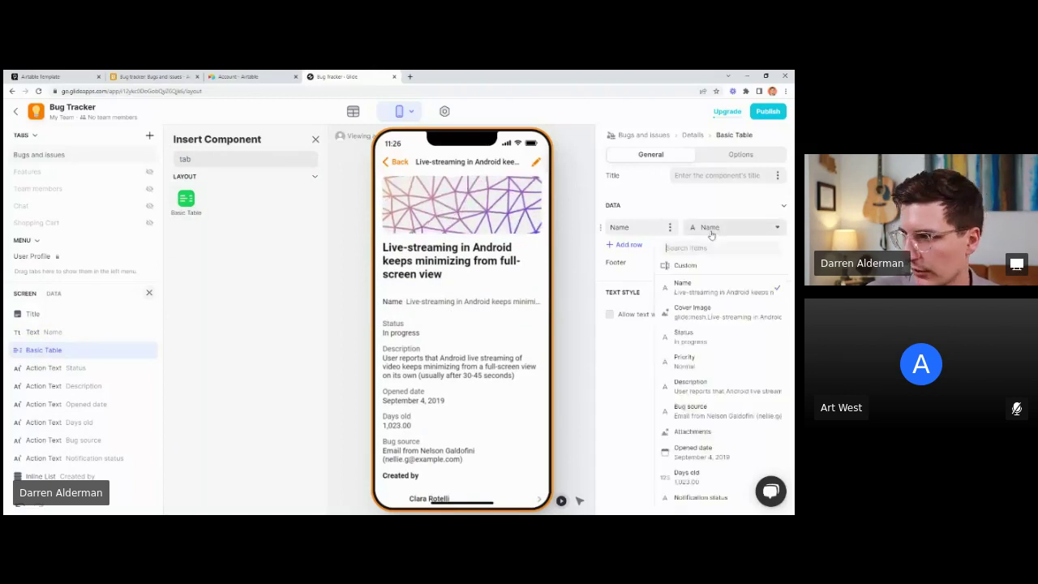
click(693, 346)
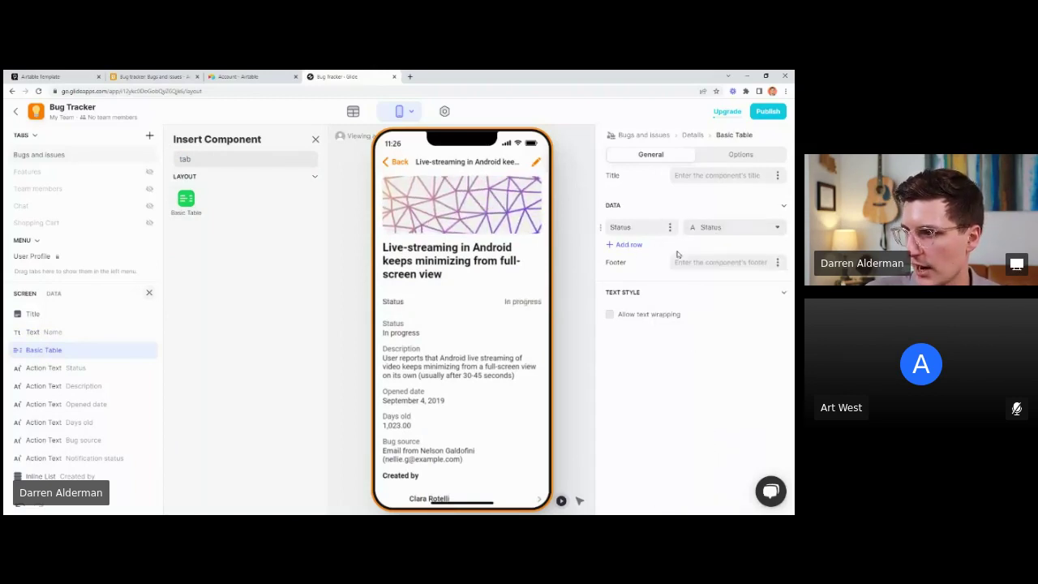
click(630, 244)
click(738, 249)
click(669, 381)
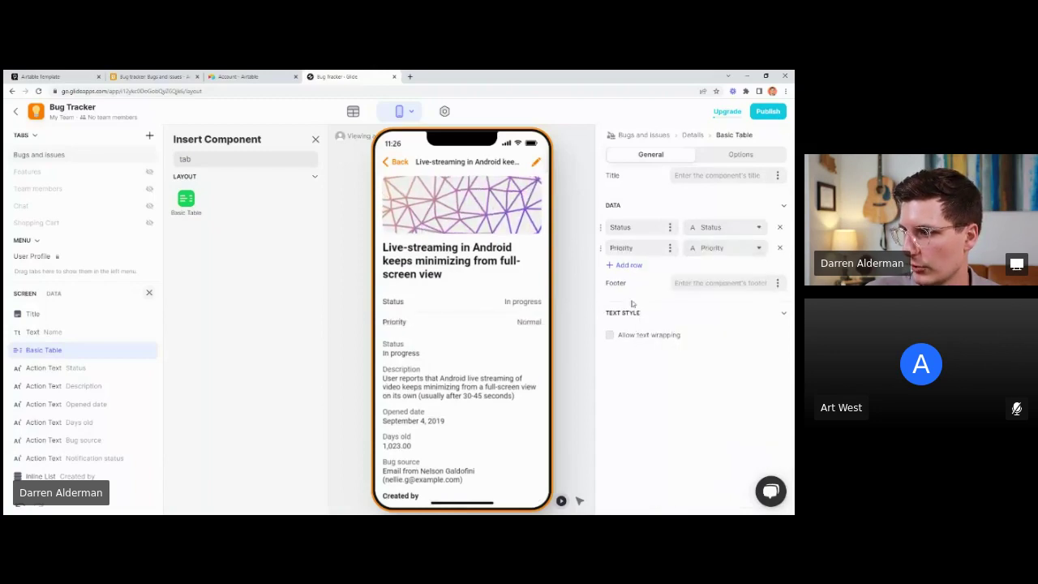
Step: Add an Opened date row to the Basic Table on the bug detail screen
click(702, 269)
scroll(685, 438, down, 1)
click(686, 452)
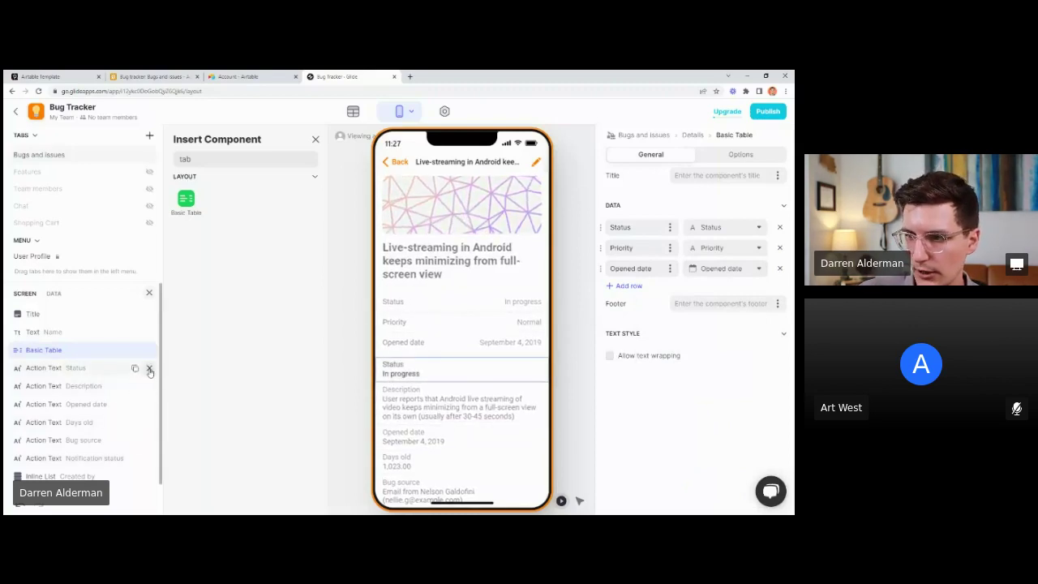
Step: Delete the separate Status, Opened date, Days old and Notification status texts and the Created by inline list from the detail screen
click(149, 369)
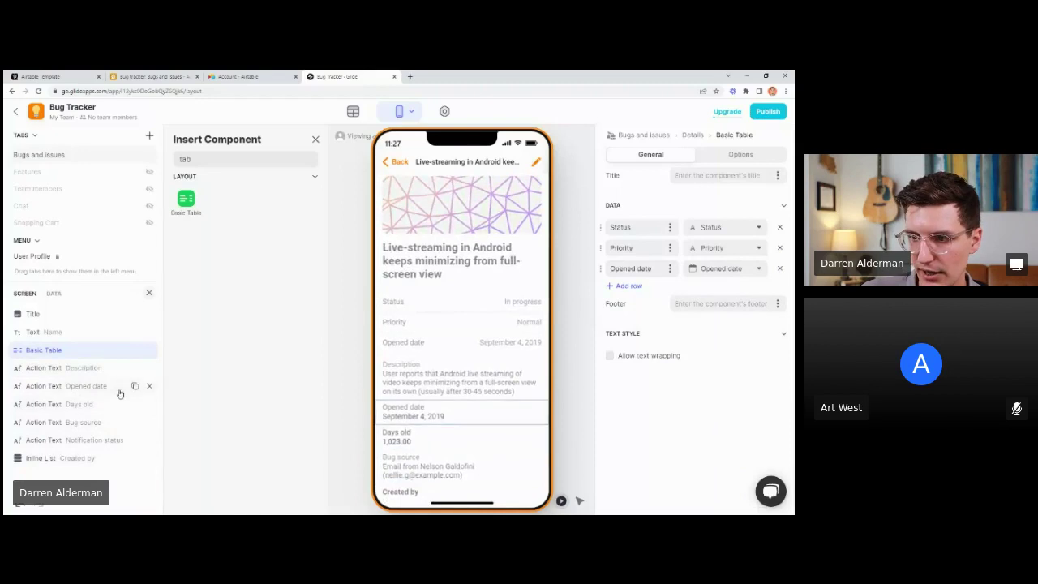
click(149, 386)
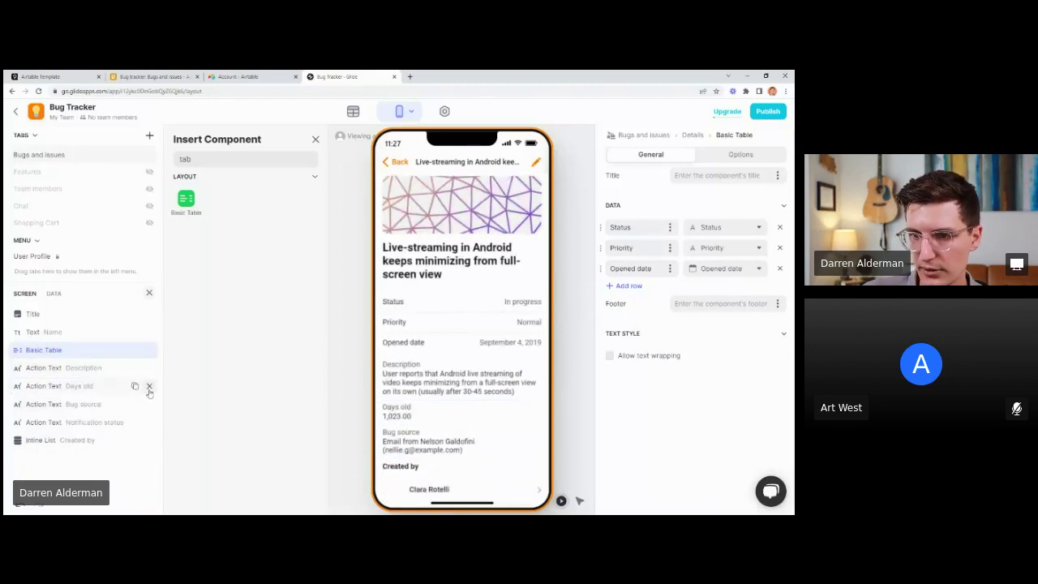
click(149, 388)
click(151, 423)
click(150, 403)
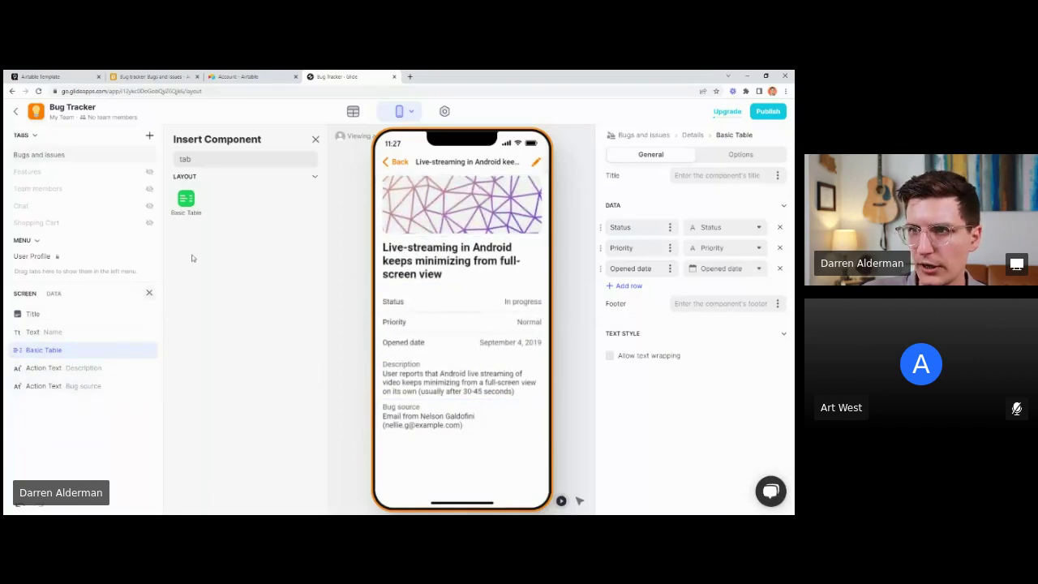
Step: Insert a Link component for Attachments below the Bug source text on the detail screen
double_click(212, 162)
text(link)
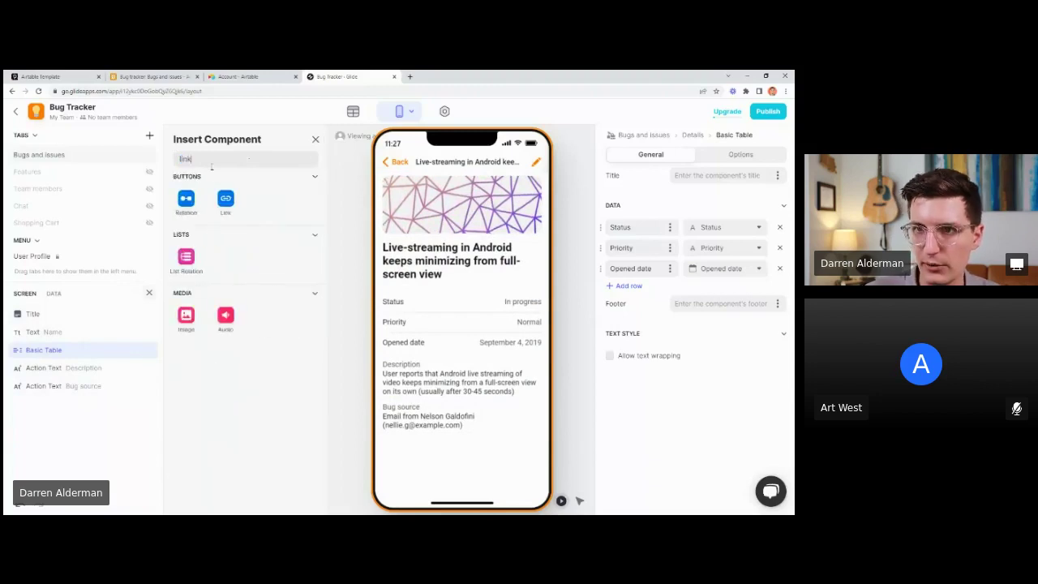
drag(235, 198, 94, 410)
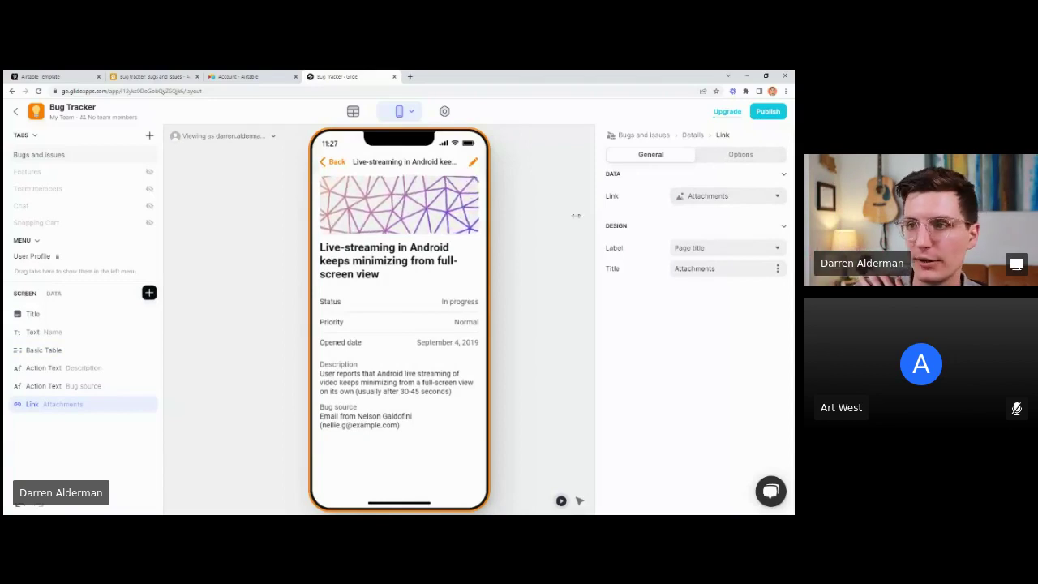
Step: Return to the bug list, open "Siren goes off without any particular reason" and bring up its edit form
click(335, 162)
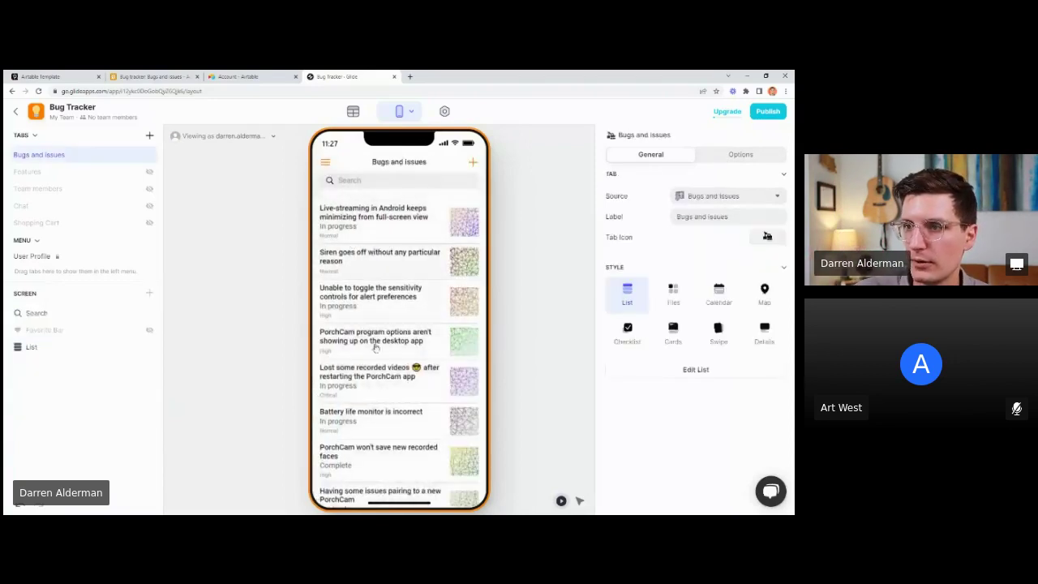
scroll(387, 278, down, 3)
scroll(387, 278, up, 3)
click(387, 278)
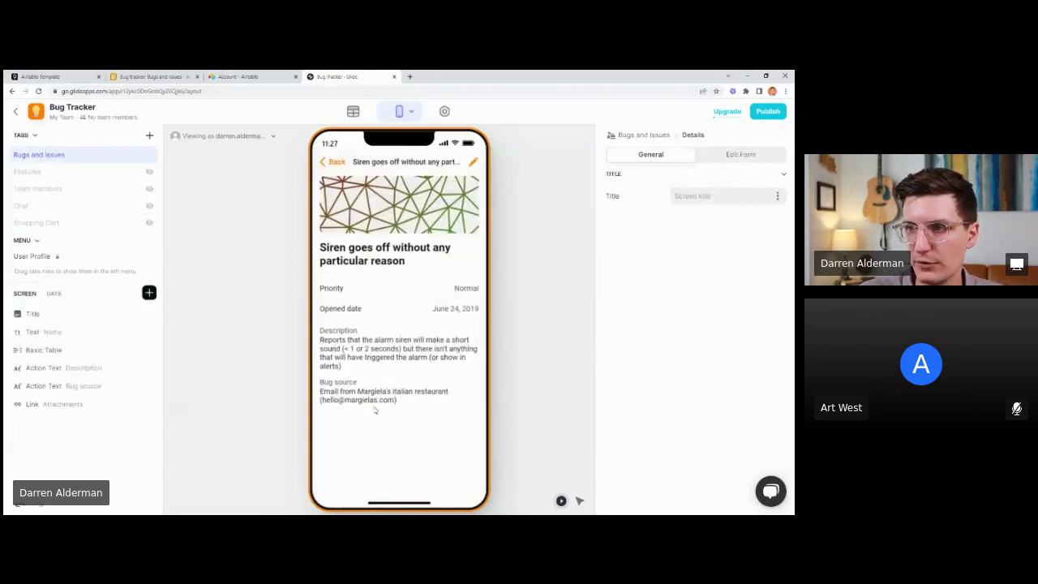
click(470, 163)
click(332, 162)
click(476, 166)
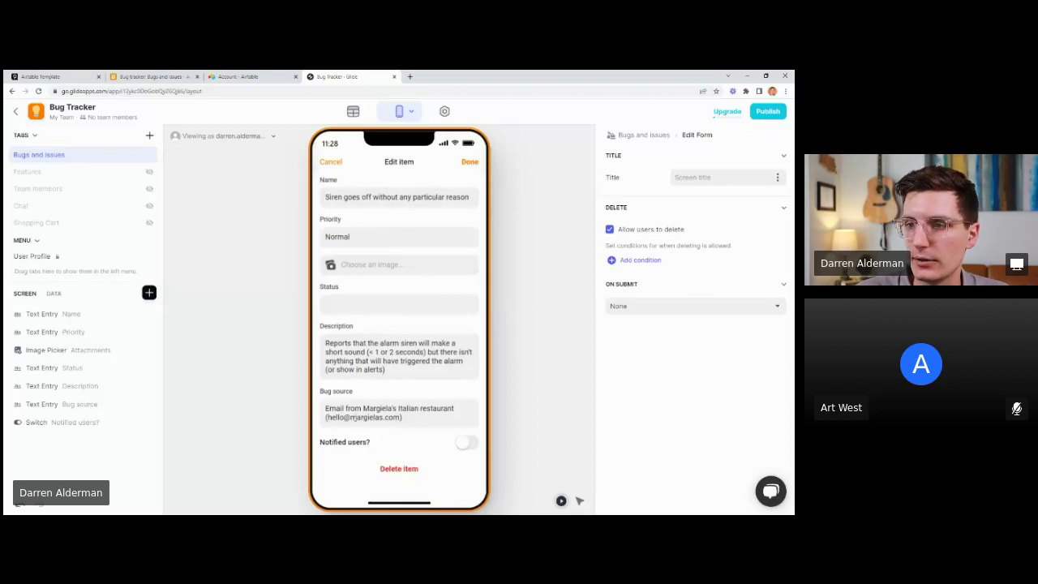
Step: Replace the edit form's Image Picker with a File Picker for Attachments and remove the Notified users? switch
click(90, 349)
click(148, 292)
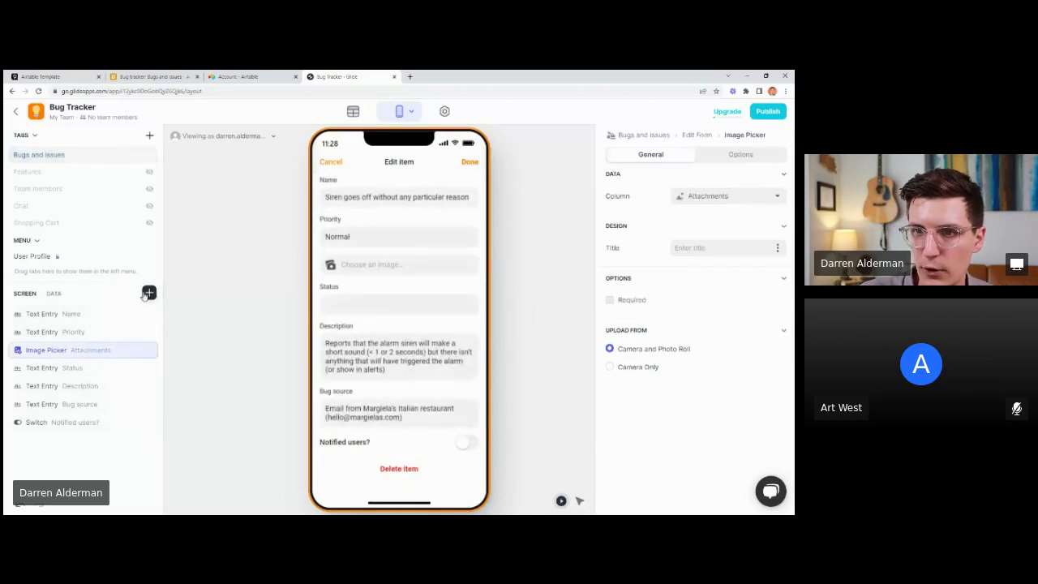
text(fil)
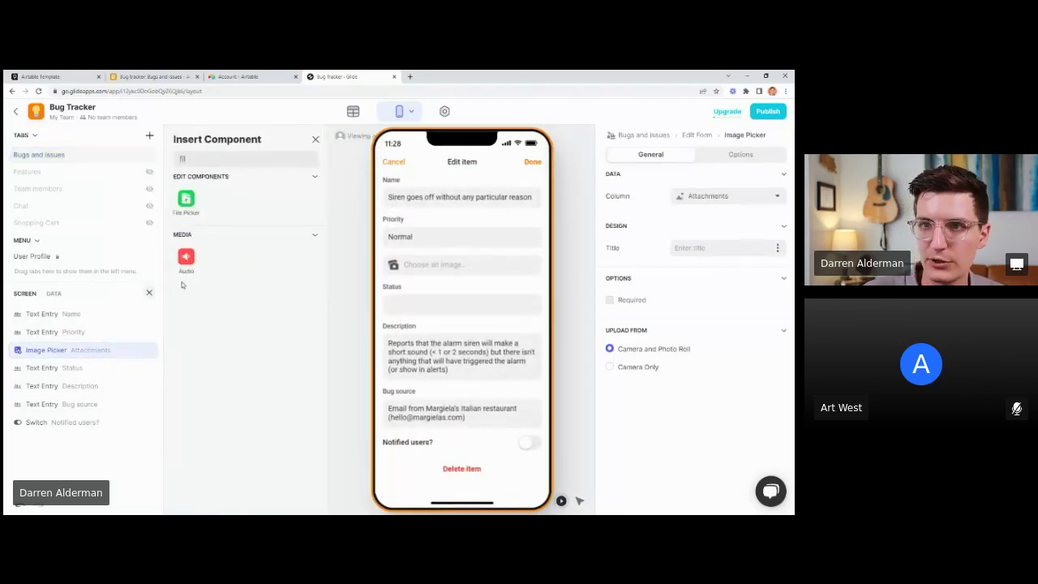
click(186, 202)
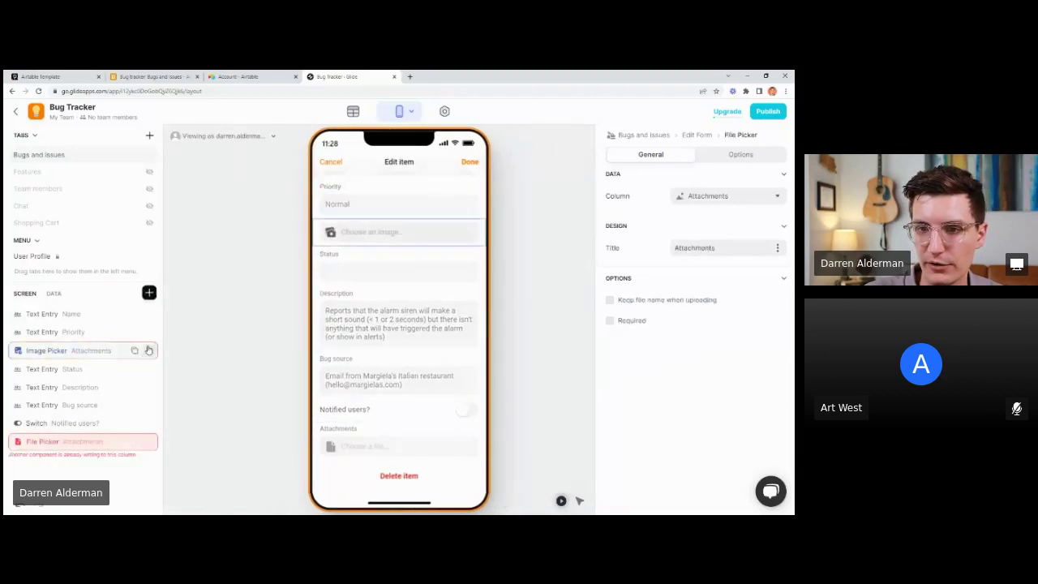
click(148, 349)
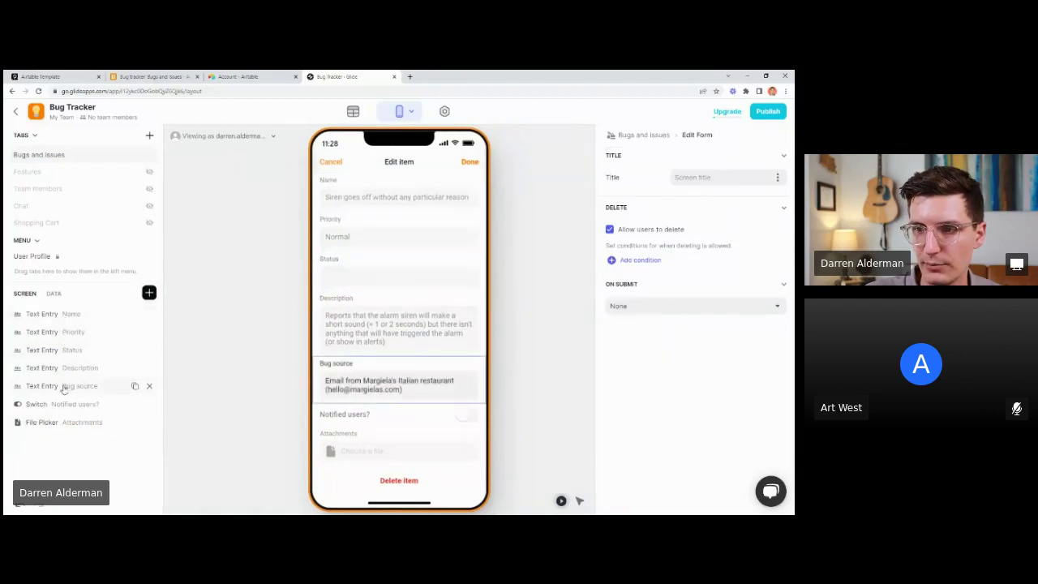
click(150, 404)
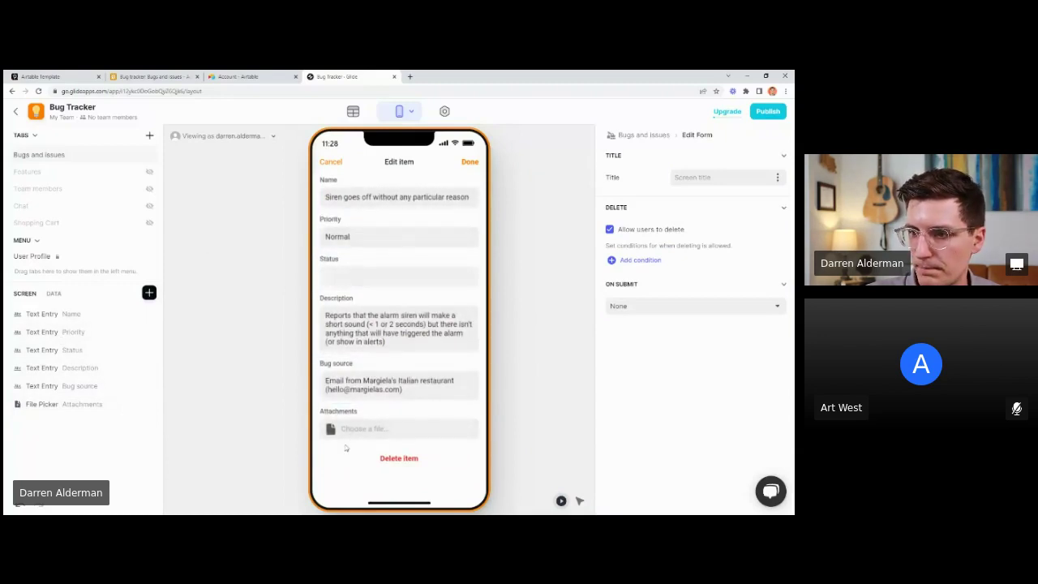
Step: Set the siren bug's Priority to High in the edit form and save the item
click(341, 234)
double_click(339, 236)
text(High)
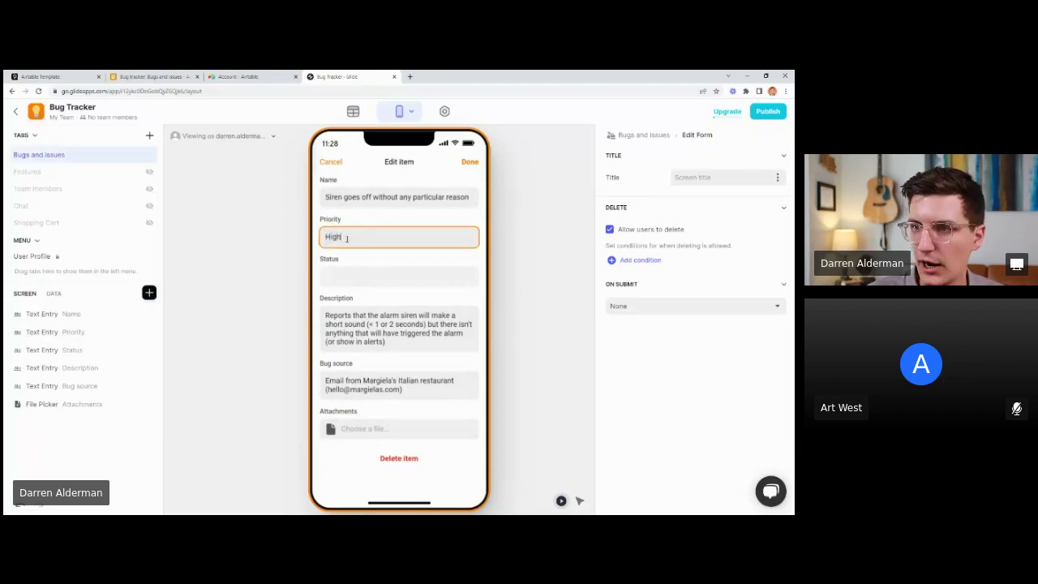
click(470, 162)
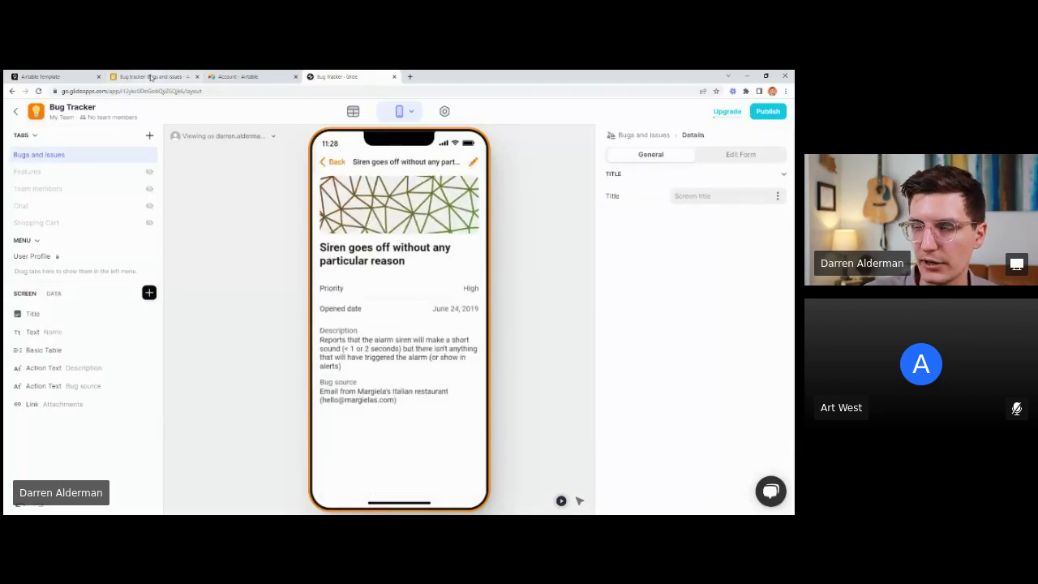
Step: Go back to the bug list and examine the fields of the new item form, closing it without adding anything
click(334, 162)
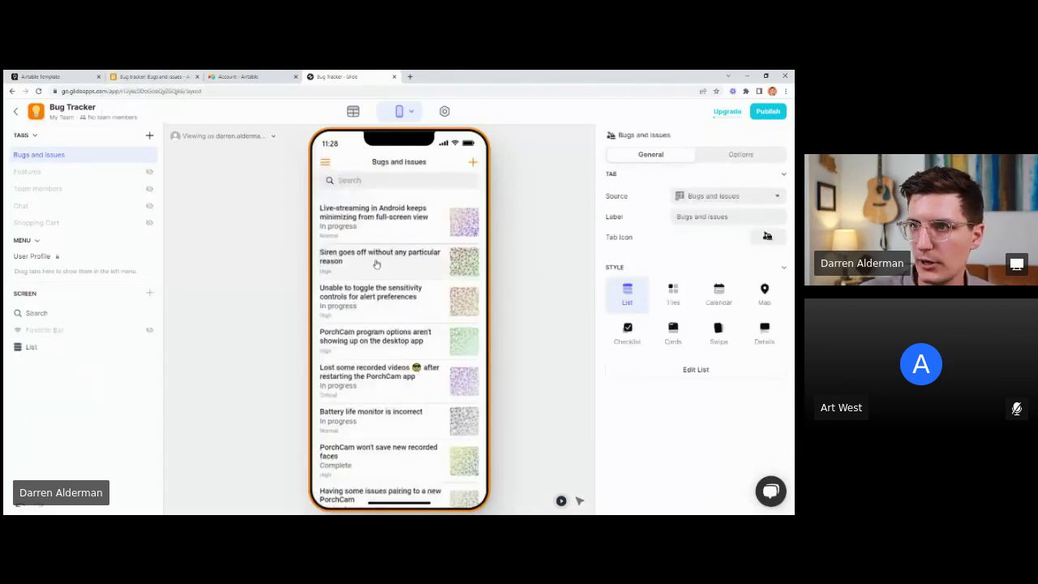
click(474, 166)
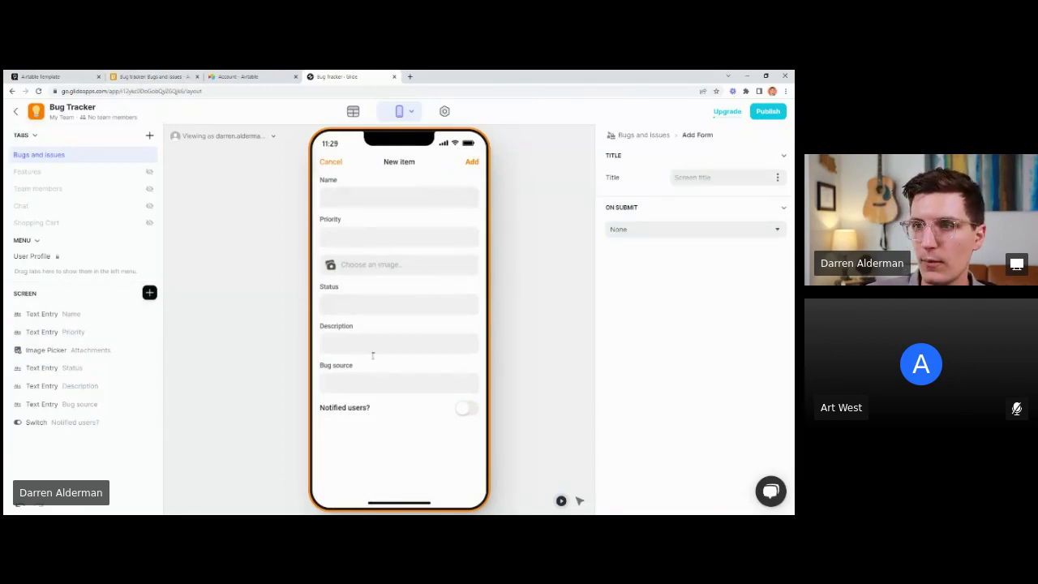
click(337, 164)
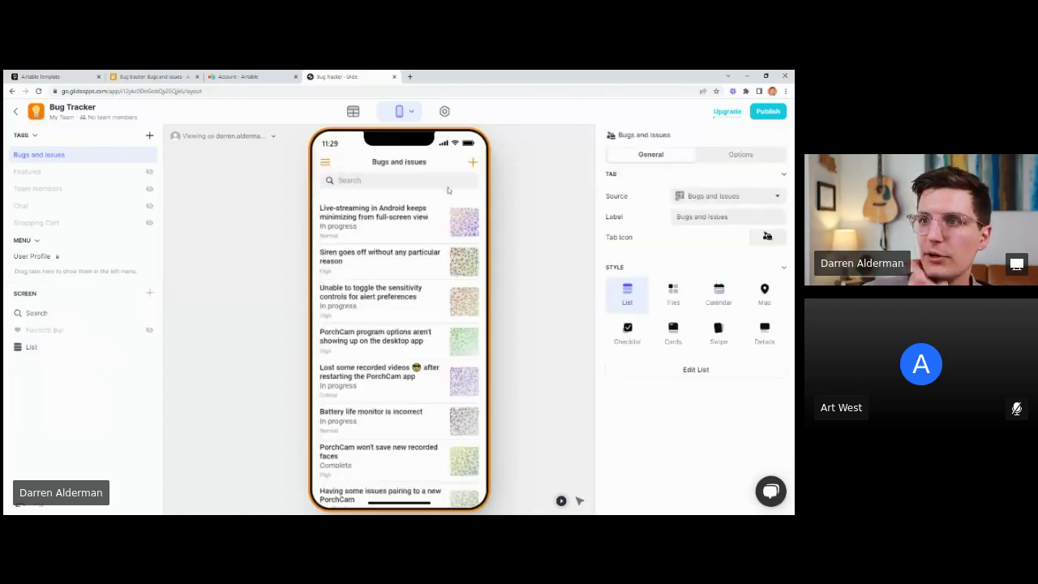
Step: Open the edit form of the live-streaming bug and copy all of its components
click(374, 236)
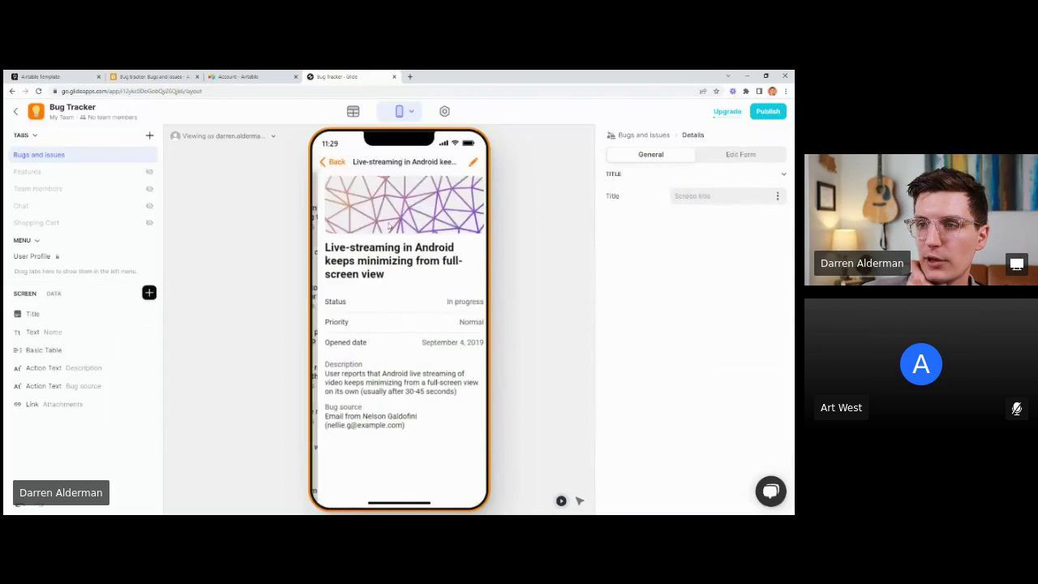
click(472, 163)
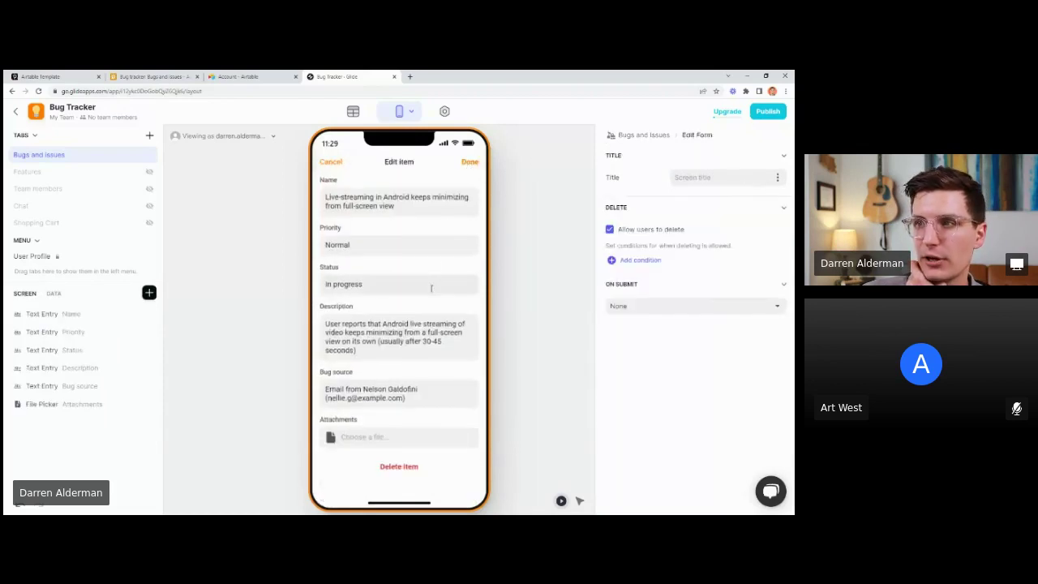
right_click(70, 369)
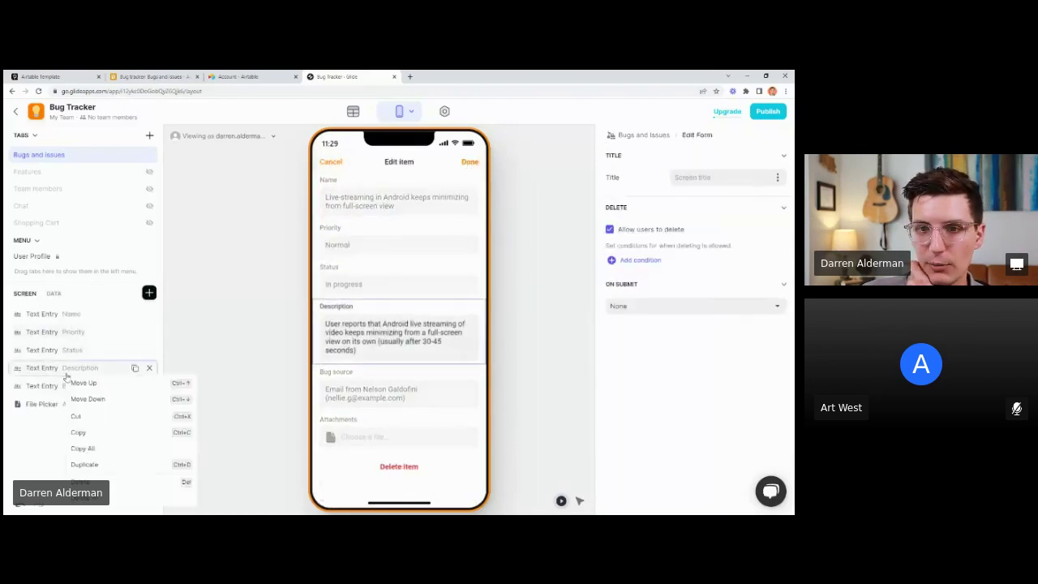
click(392, 279)
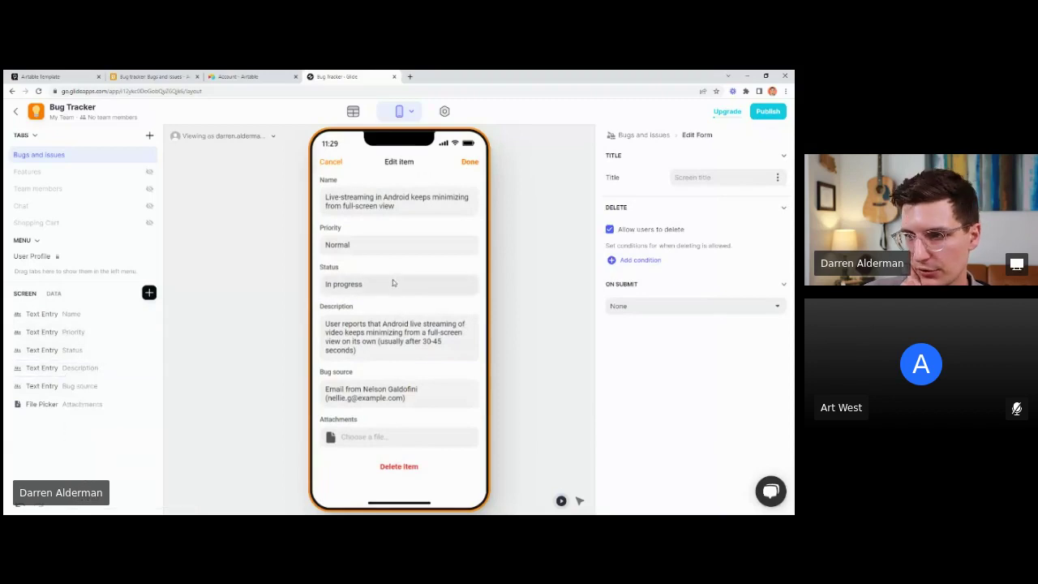
right_click(392, 280)
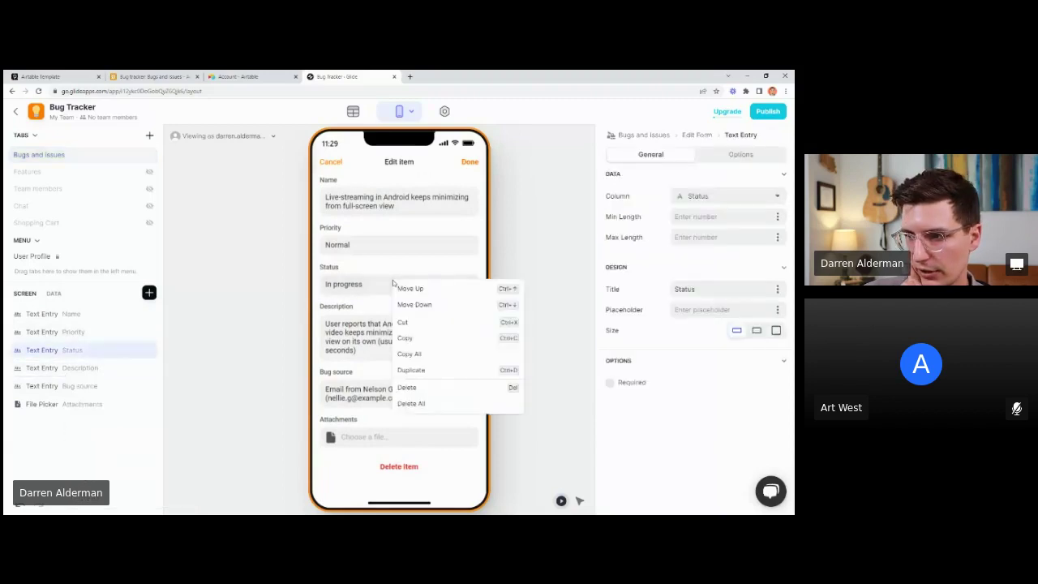
click(409, 354)
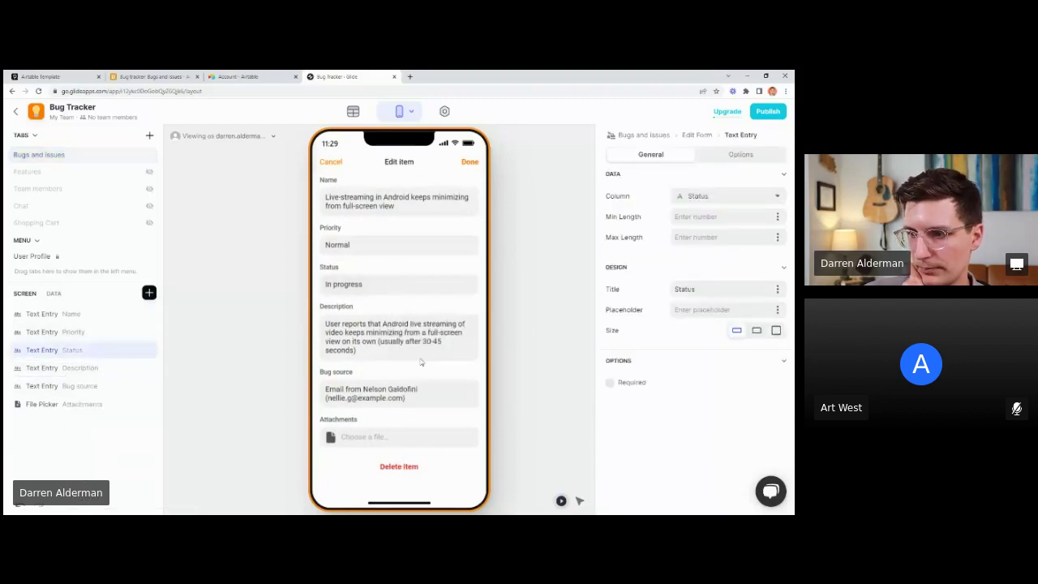
Step: Delete all components from the new item form and paste the copied edit form components in their place
click(333, 162)
click(337, 165)
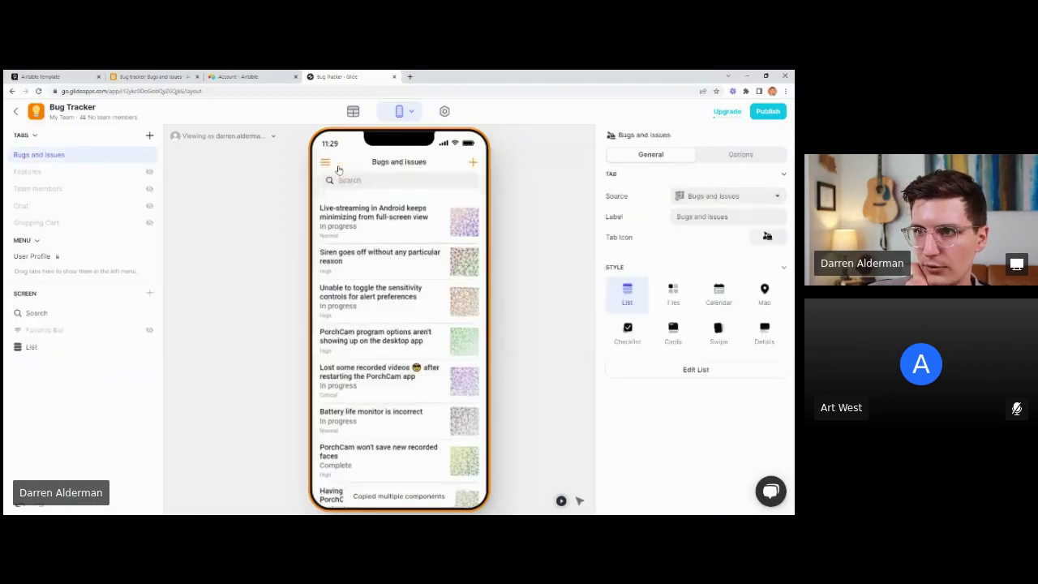
click(474, 165)
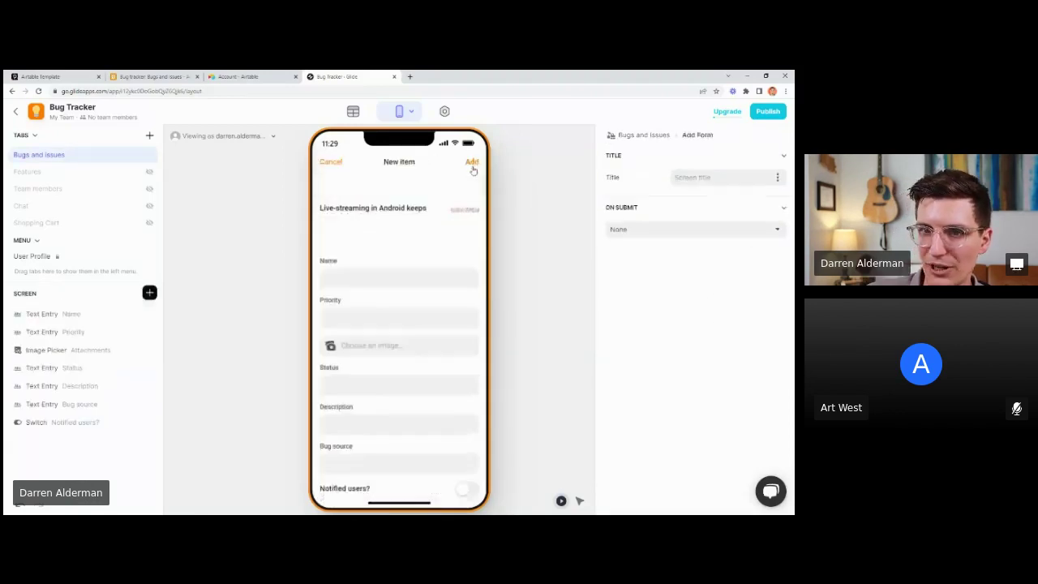
right_click(92, 350)
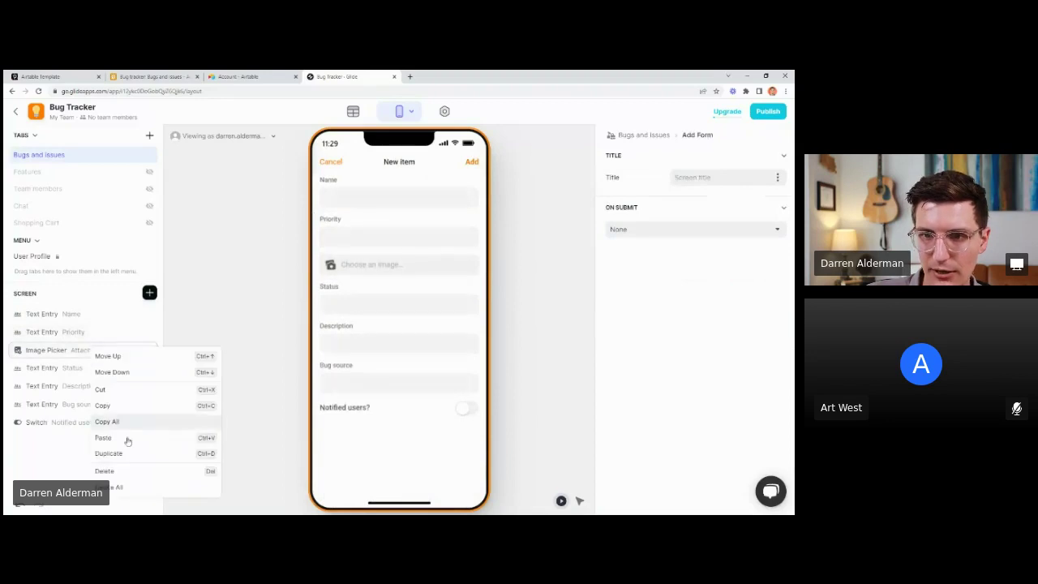
click(129, 486)
click(489, 328)
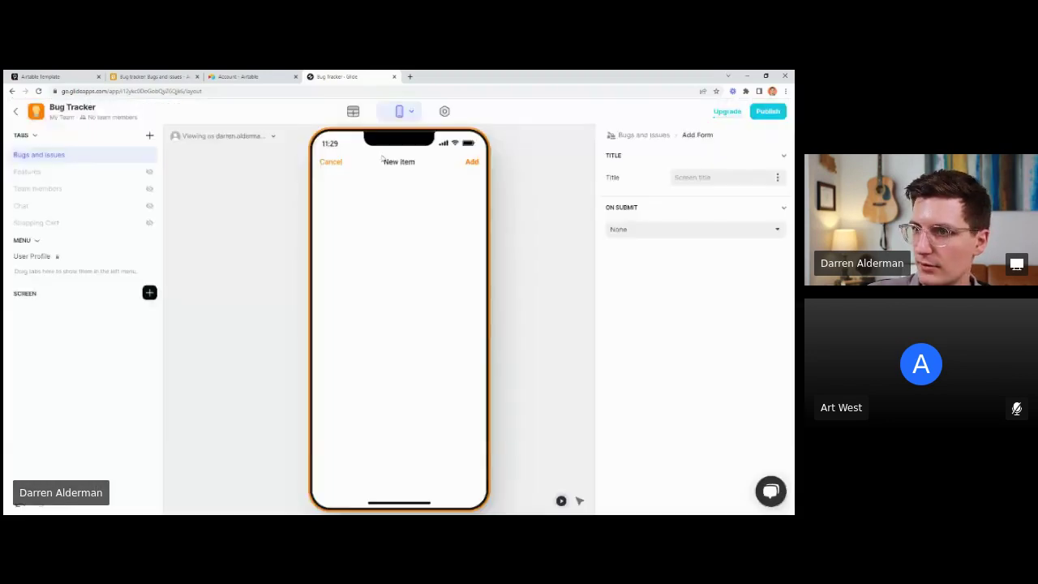
right_click(130, 322)
click(172, 330)
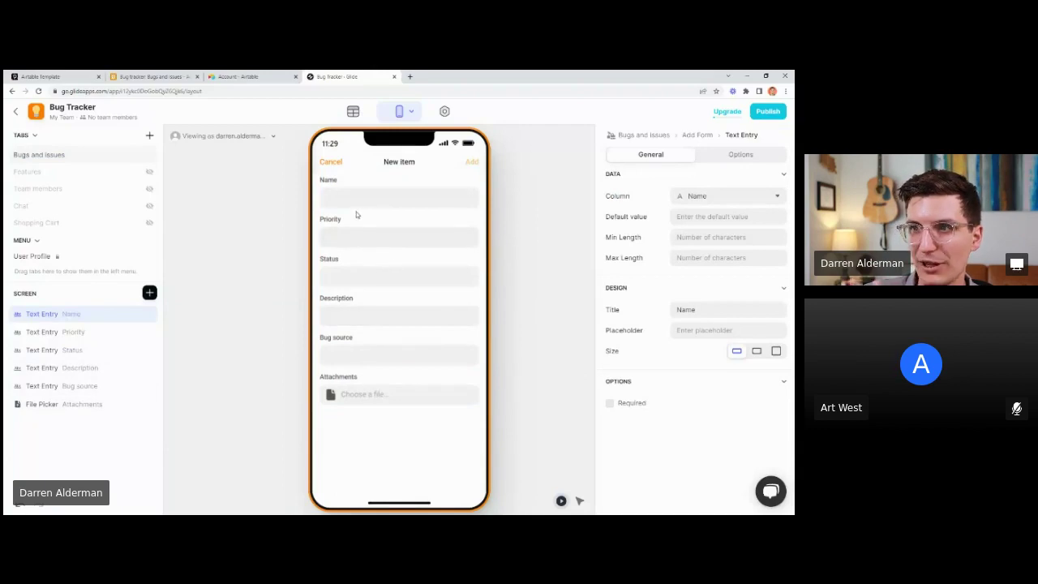
Step: Cancel the new item form, review the live-streaming bug's detail screen and return to the list
click(331, 162)
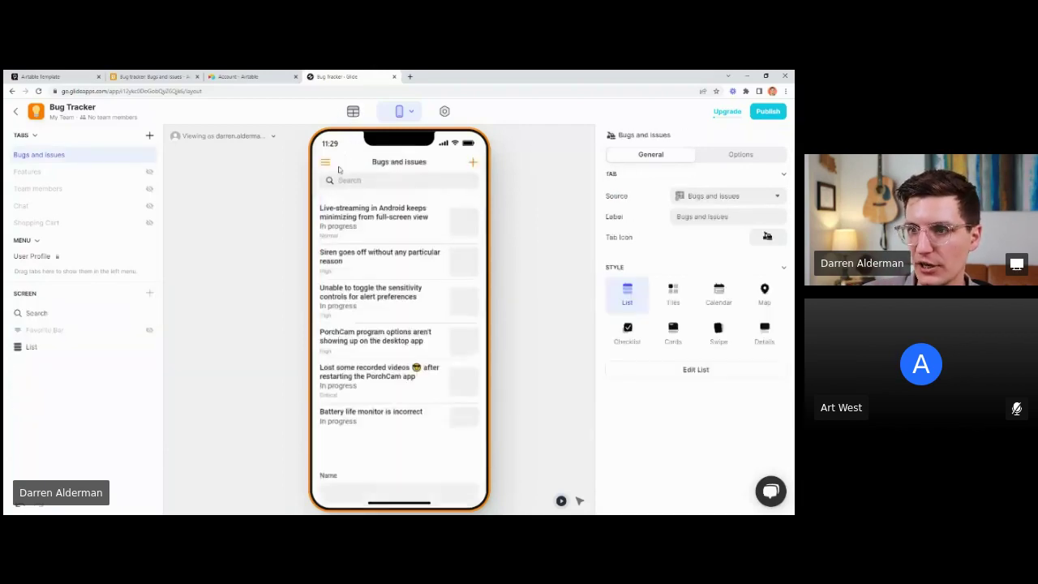
click(358, 235)
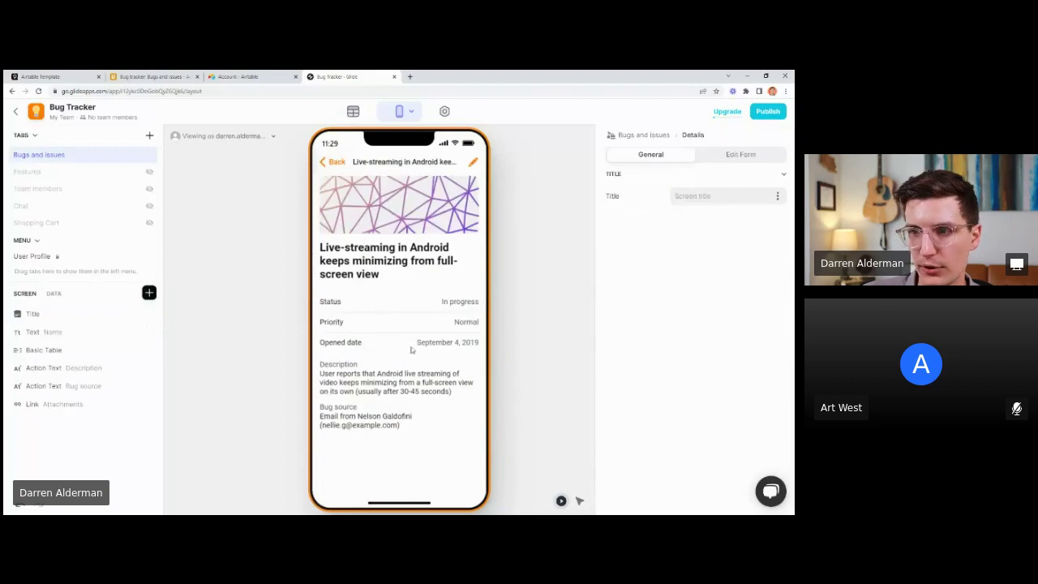
click(336, 162)
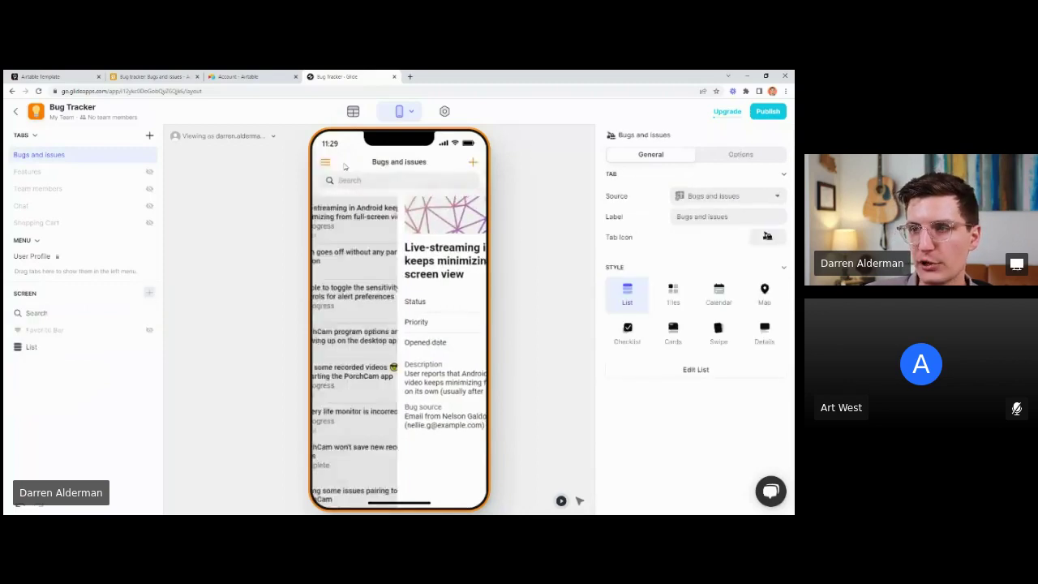
Step: Try adding a Current date/time value to the new item form, look through the columns it can fill, and remove it
click(477, 165)
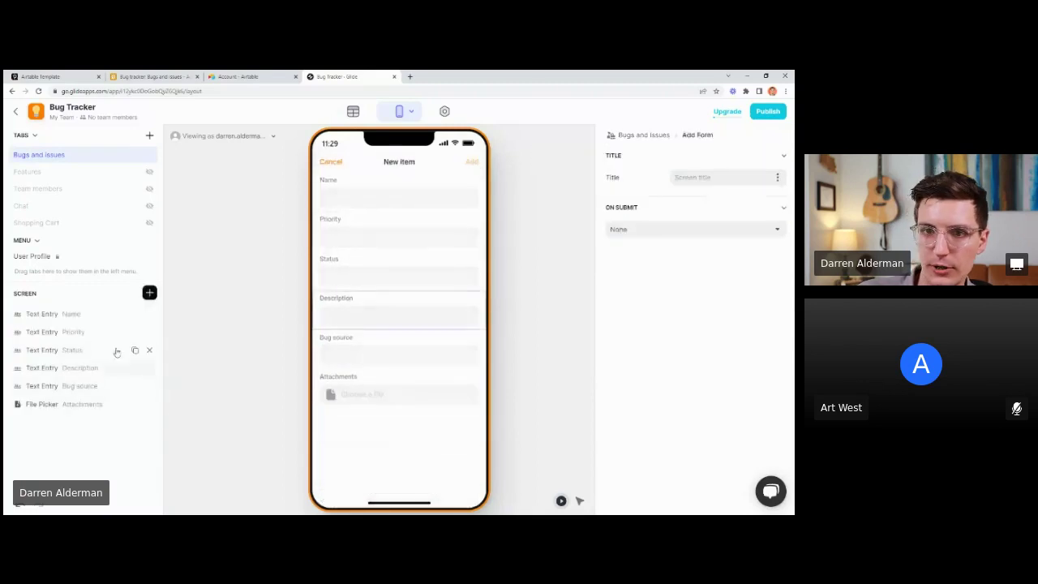
click(149, 292)
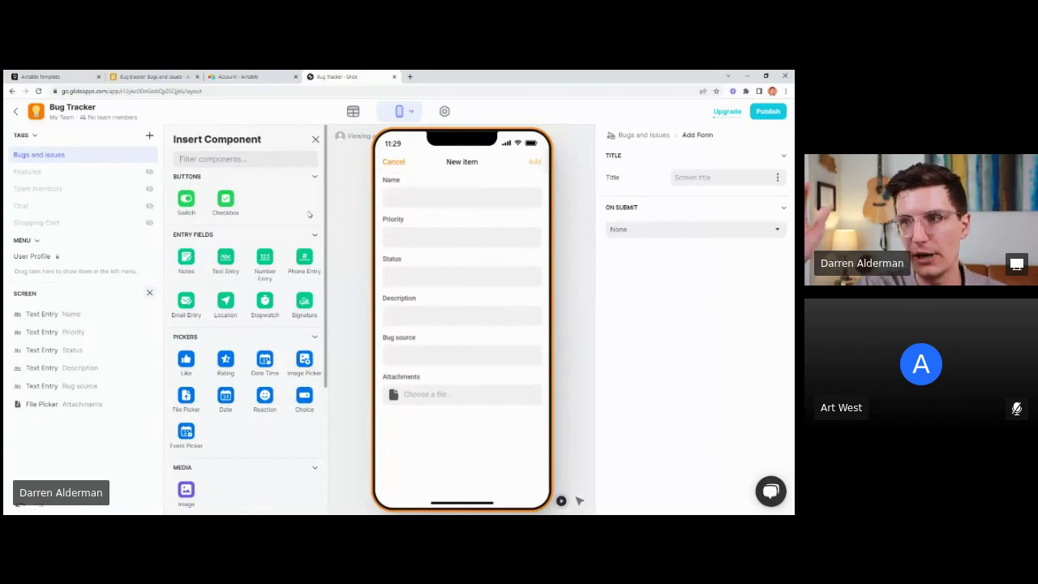
scroll(309, 214, down, 4)
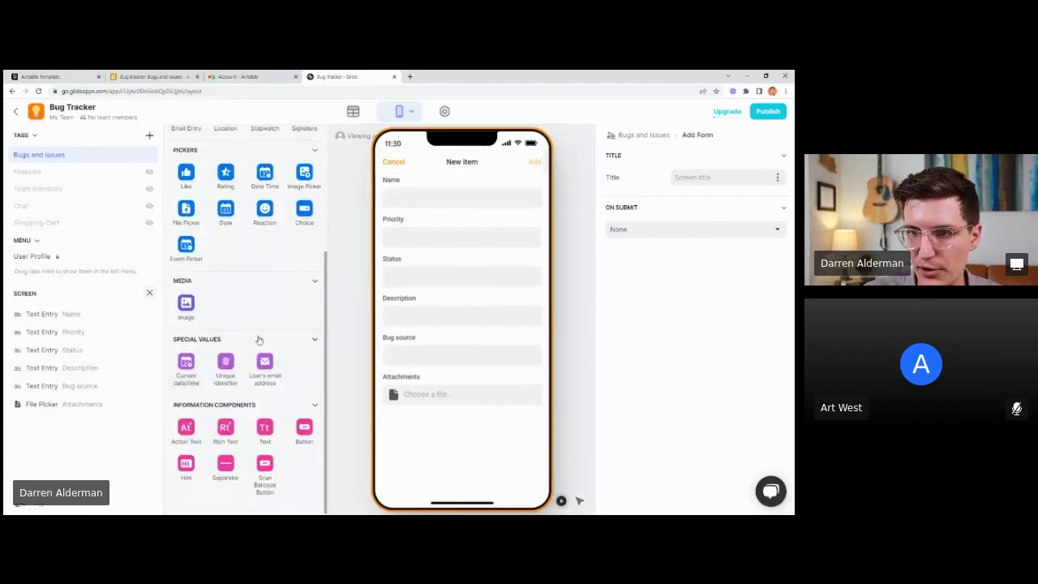
click(186, 365)
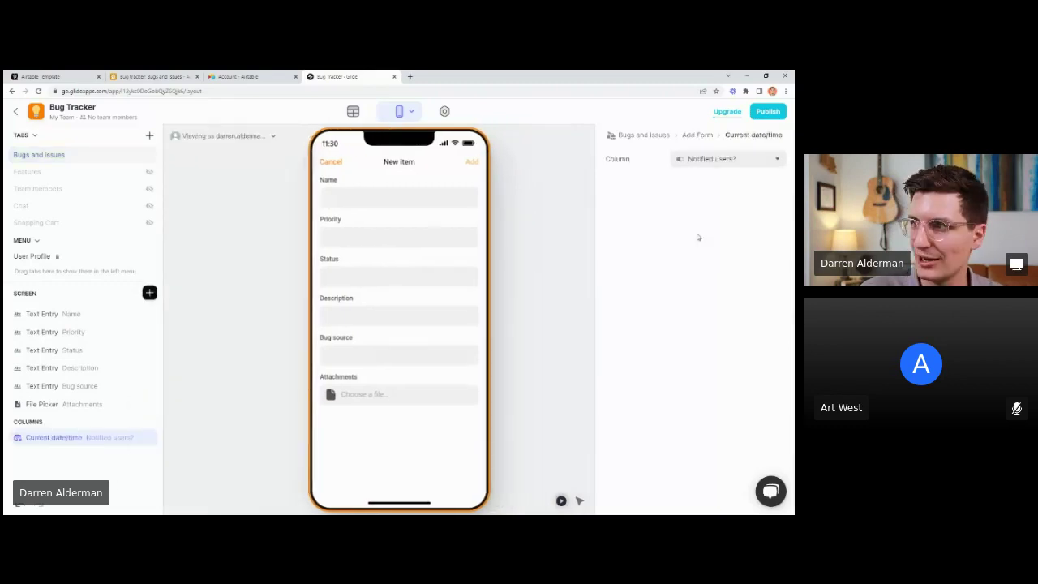
click(739, 162)
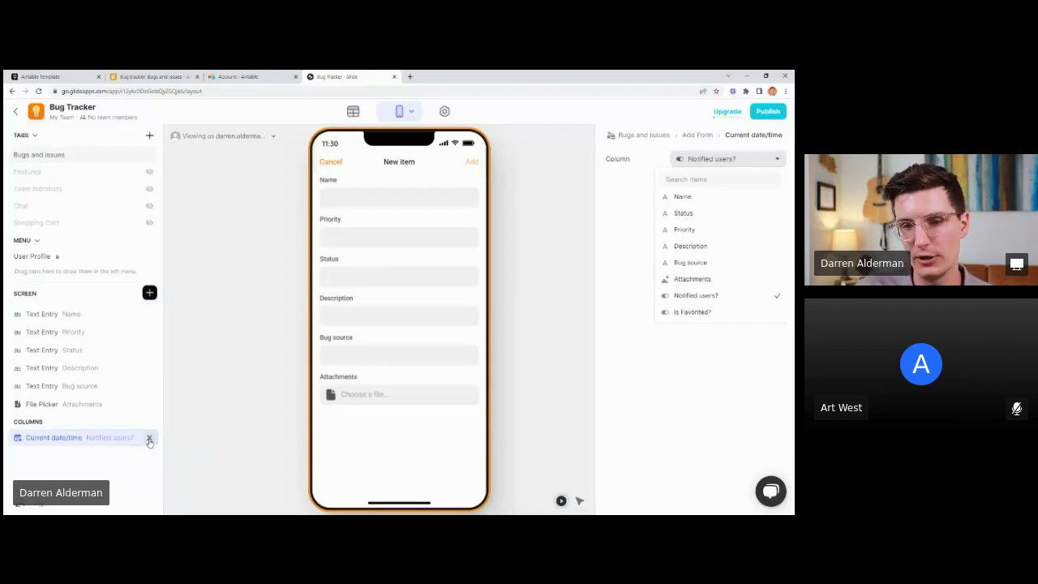
click(149, 439)
Step: Check the Opened date column in the Airtable bug table, return to Glide and cancel the new item form
click(154, 76)
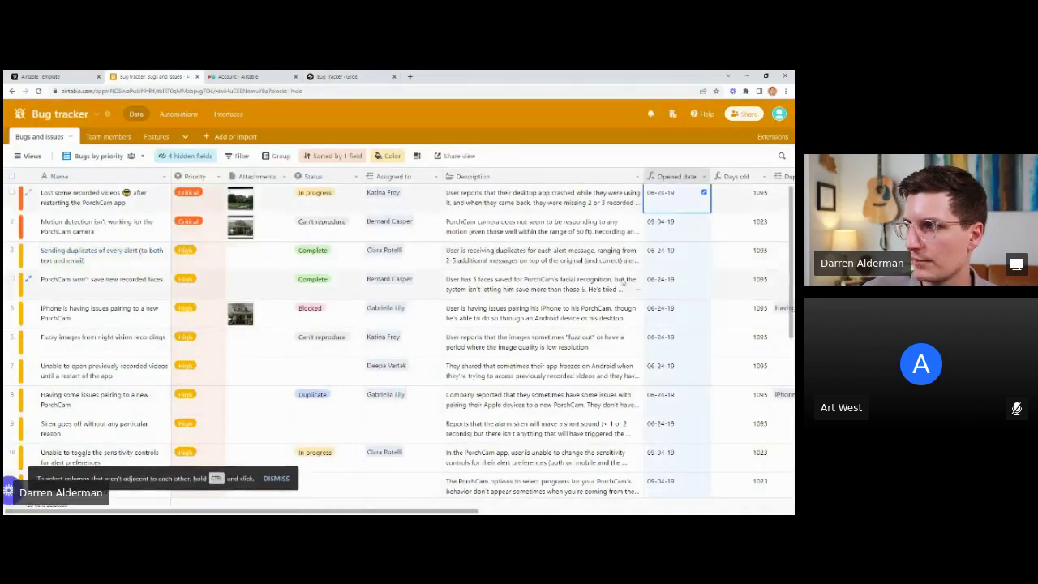
click(382, 73)
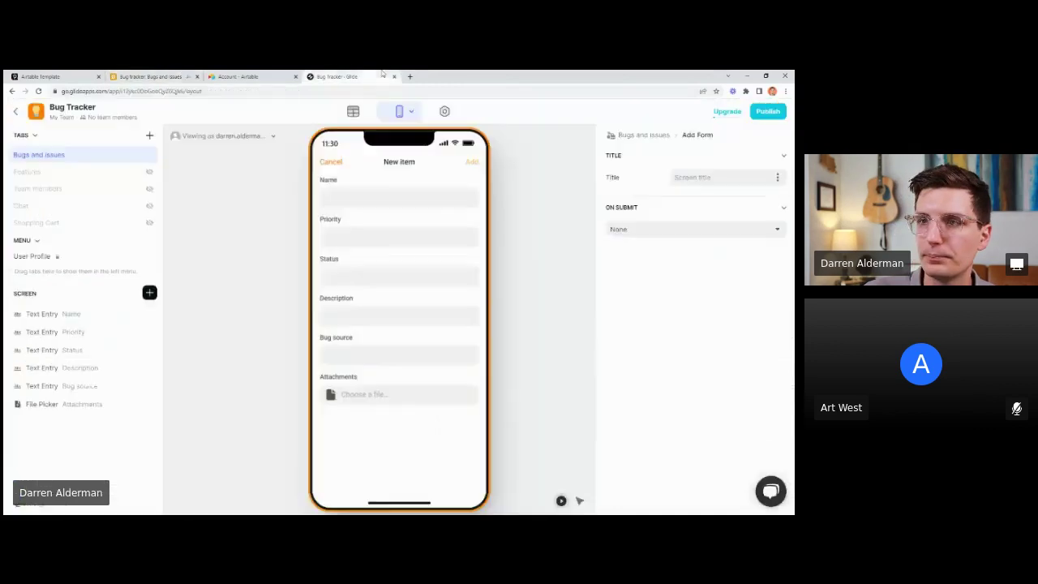
click(339, 163)
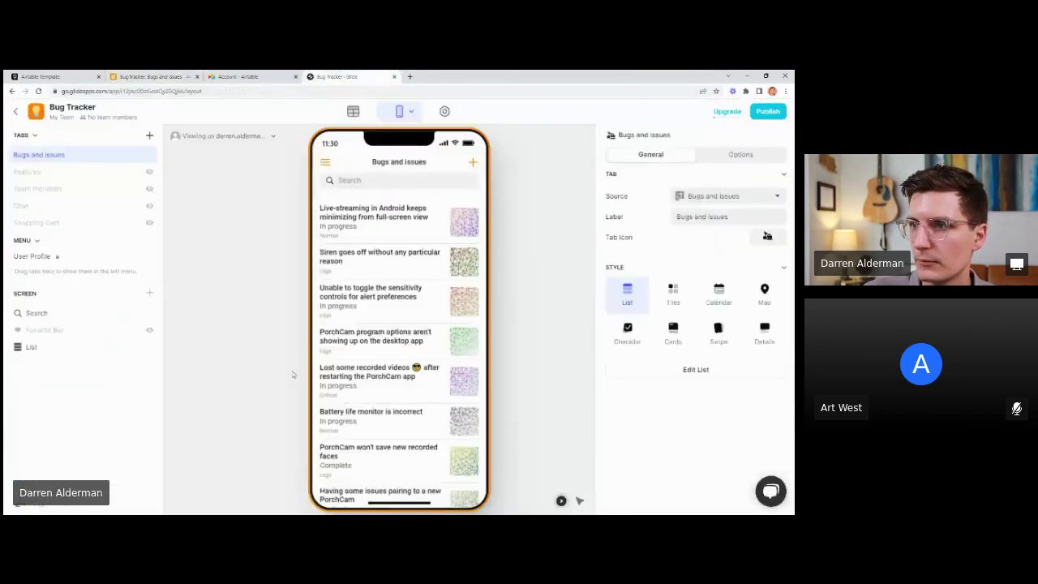
Step: Add a new bug named "Test New Bug!" through the new item form, leaving its other fields empty
click(472, 162)
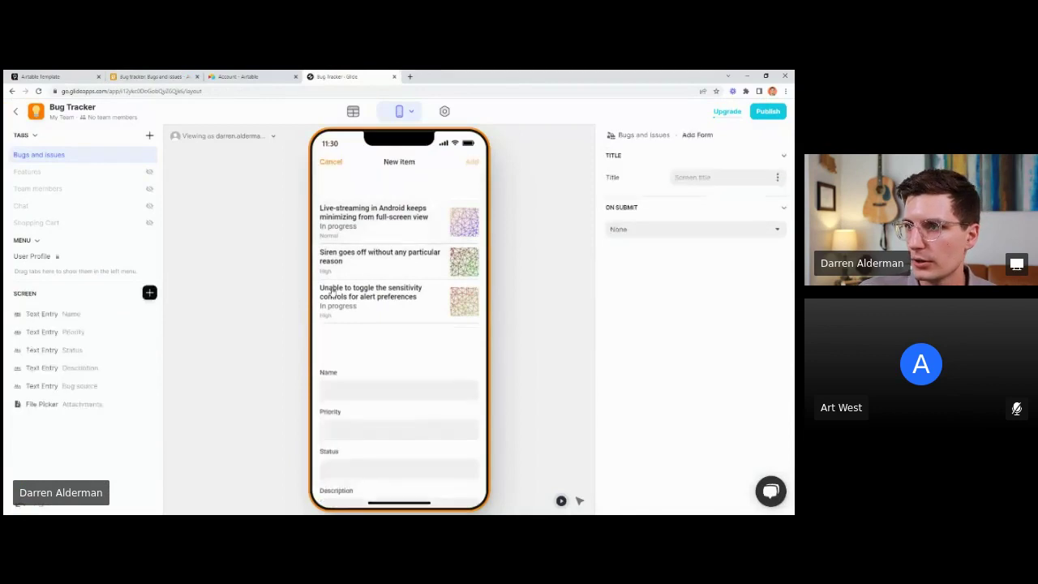
click(383, 199)
text(Test New Bug!)
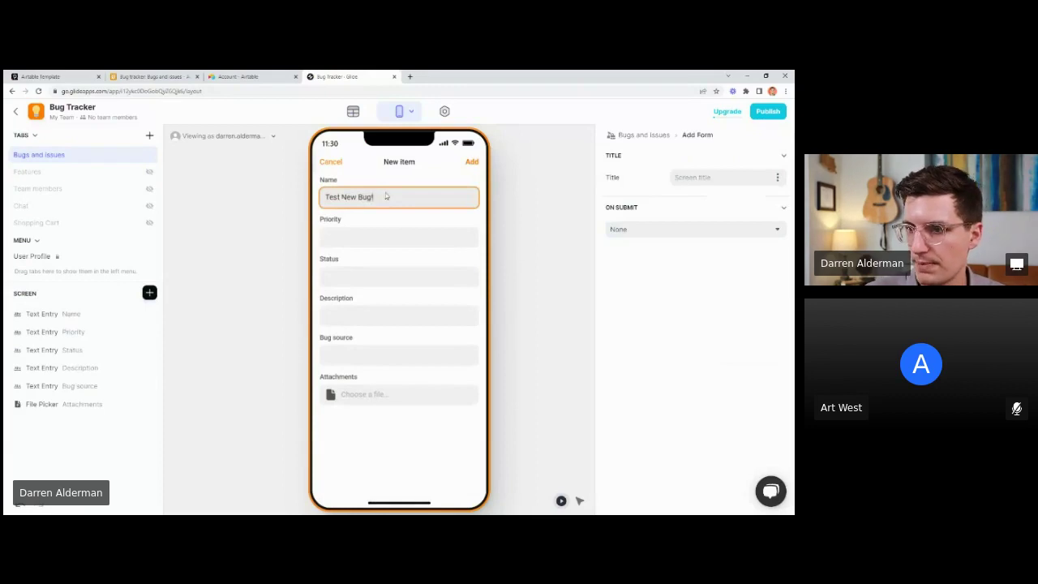
click(471, 162)
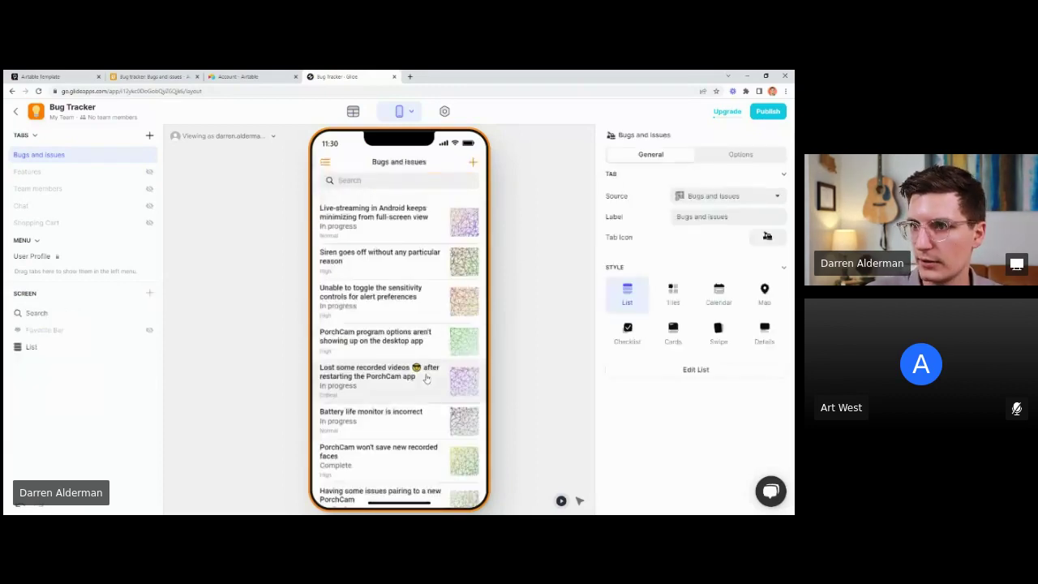
Step: Find the test bug in the app's list, check for it in the Airtable bug table and return to Glide
scroll(406, 324, down, 10)
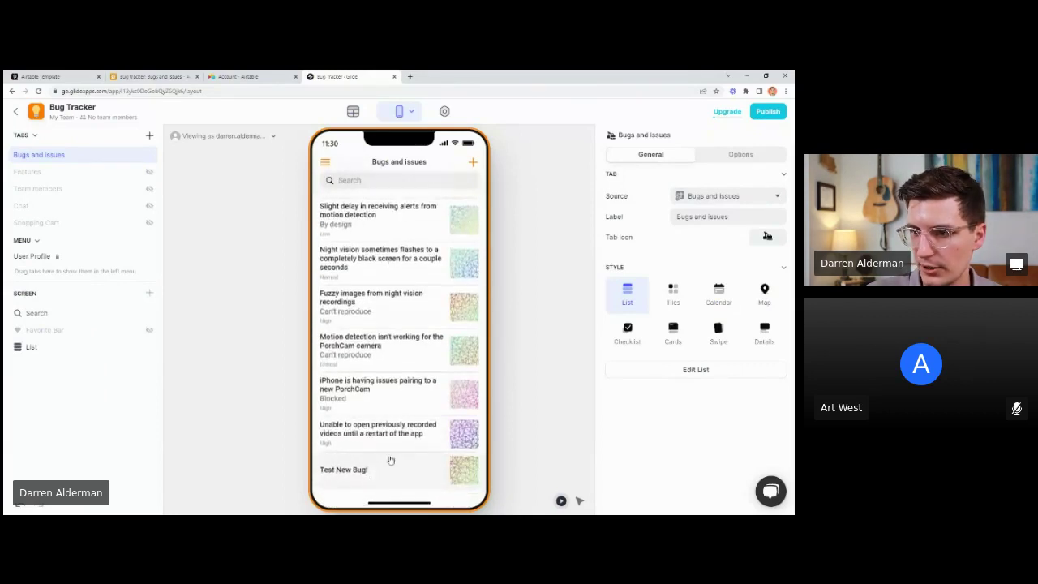
click(152, 76)
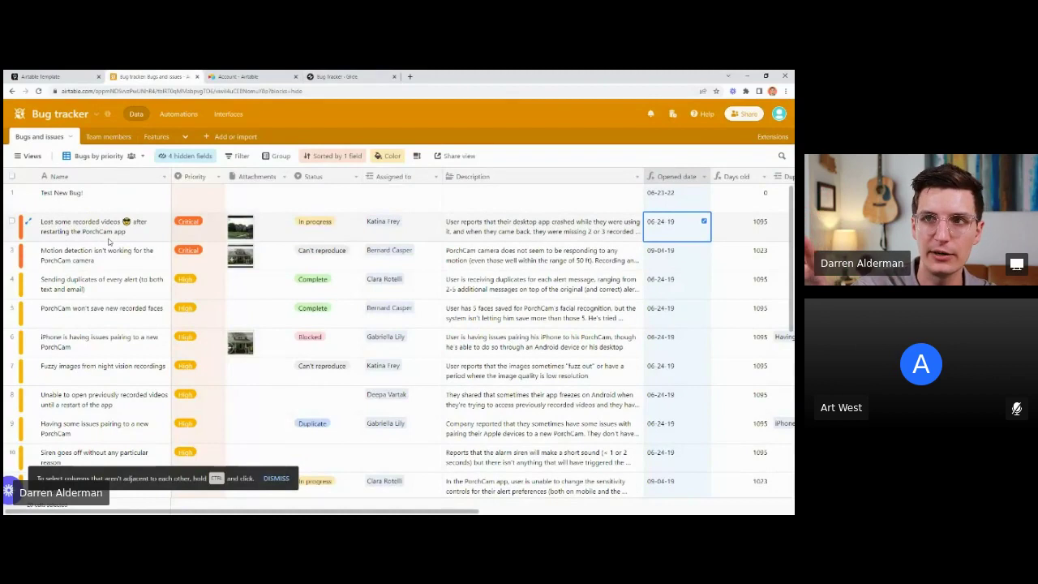
click(324, 76)
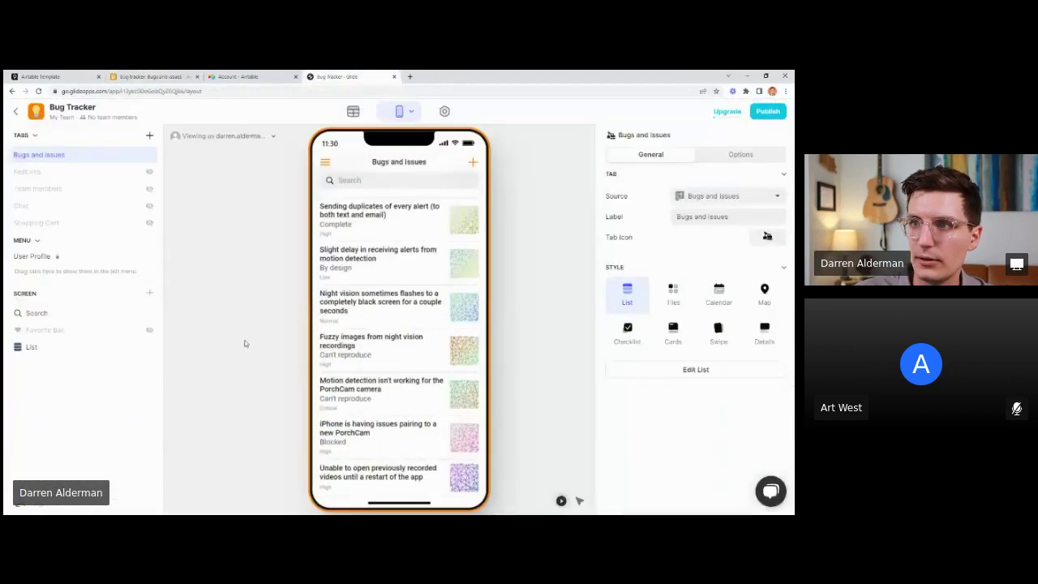
Step: Find a bug emoji in the app's name and icon settings and make the Lady Beetle the app icon
click(444, 113)
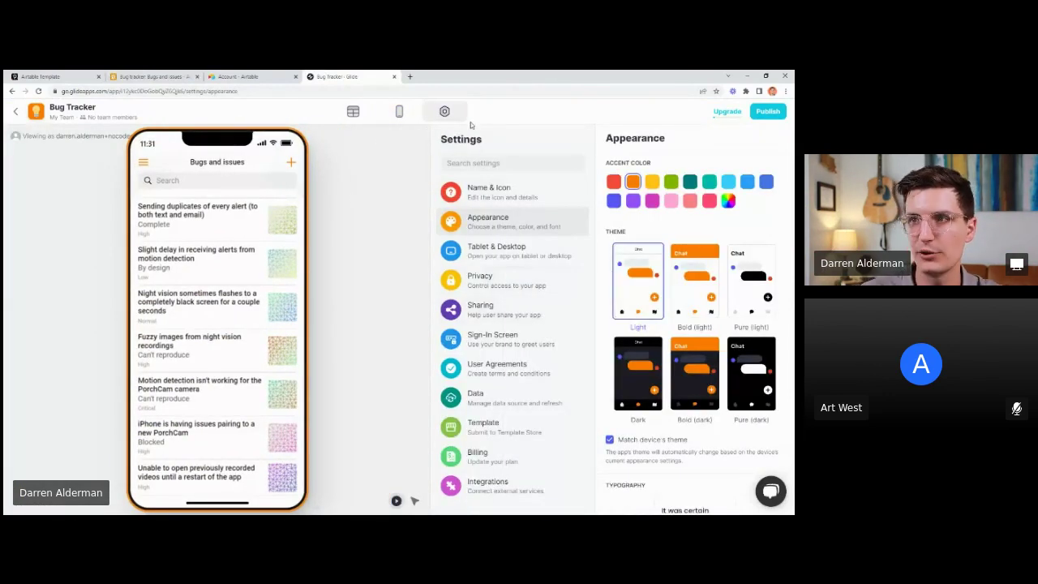
click(489, 189)
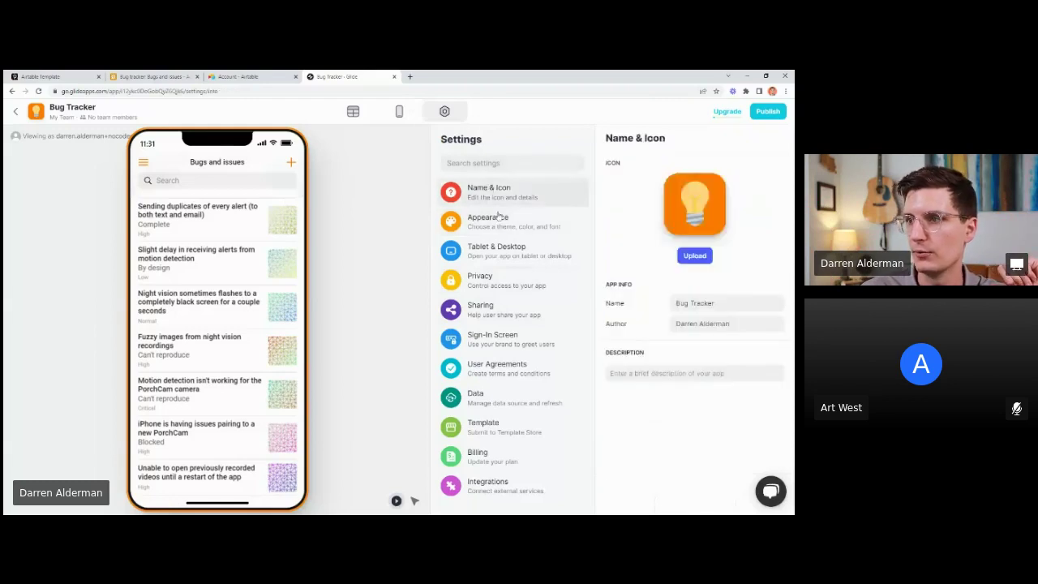
click(695, 207)
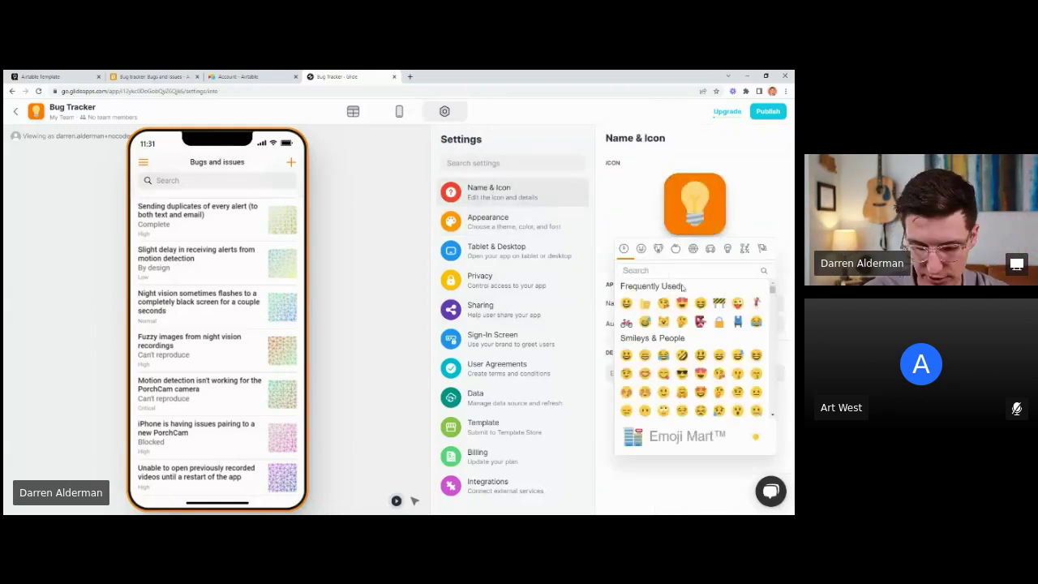
text(bug)
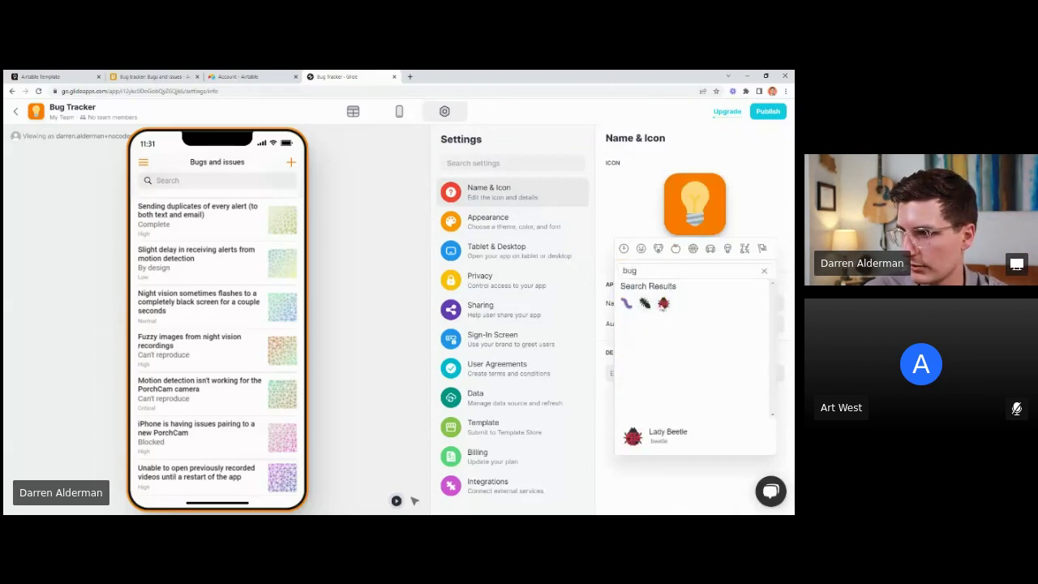
click(664, 303)
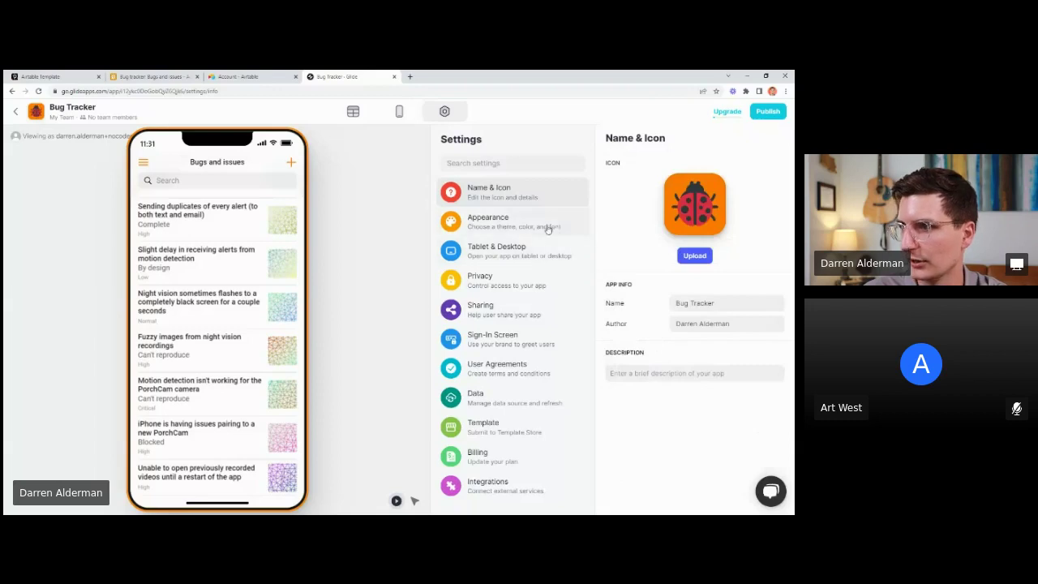
drag(715, 302, 659, 324)
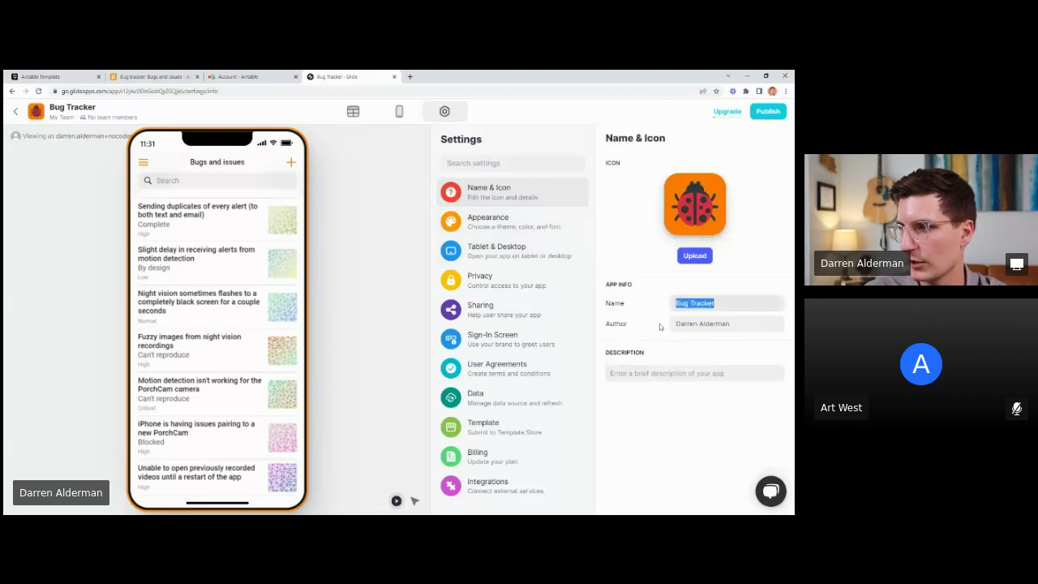
Step: Give the app a yellow accent color and the Bold (light) theme, with matching of the device's theme turned off
click(474, 221)
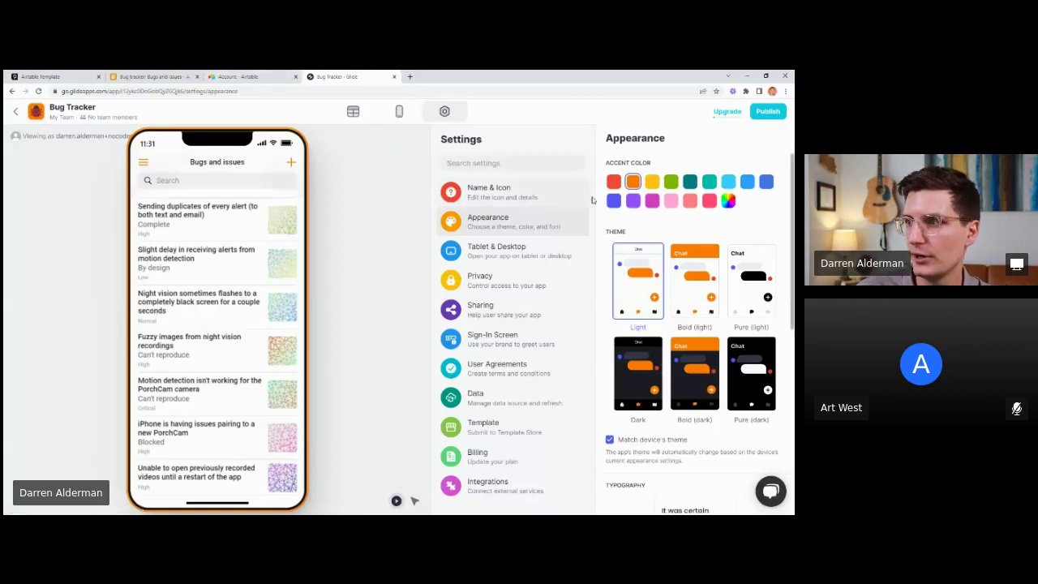
click(727, 187)
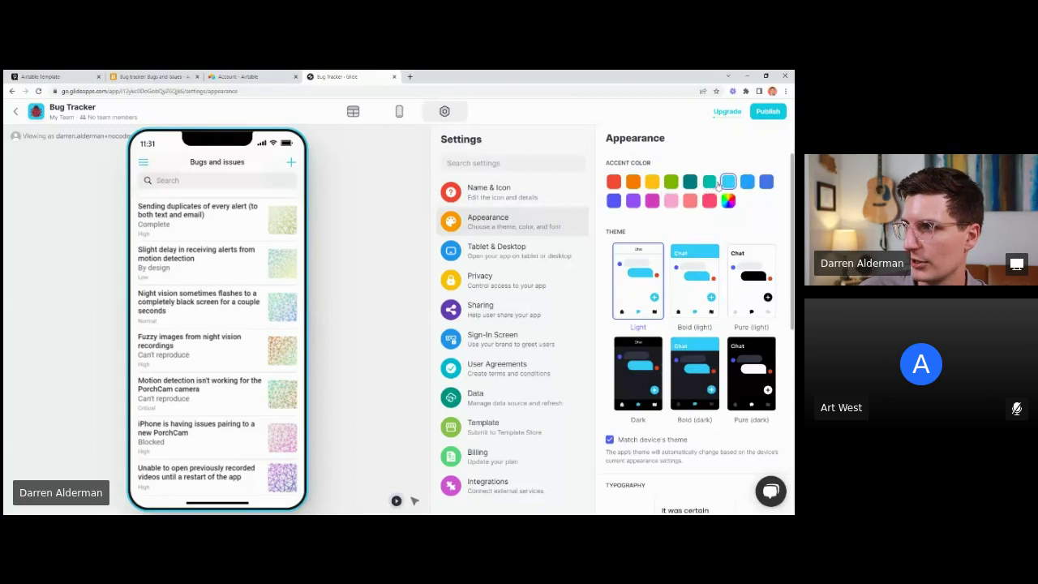
click(657, 188)
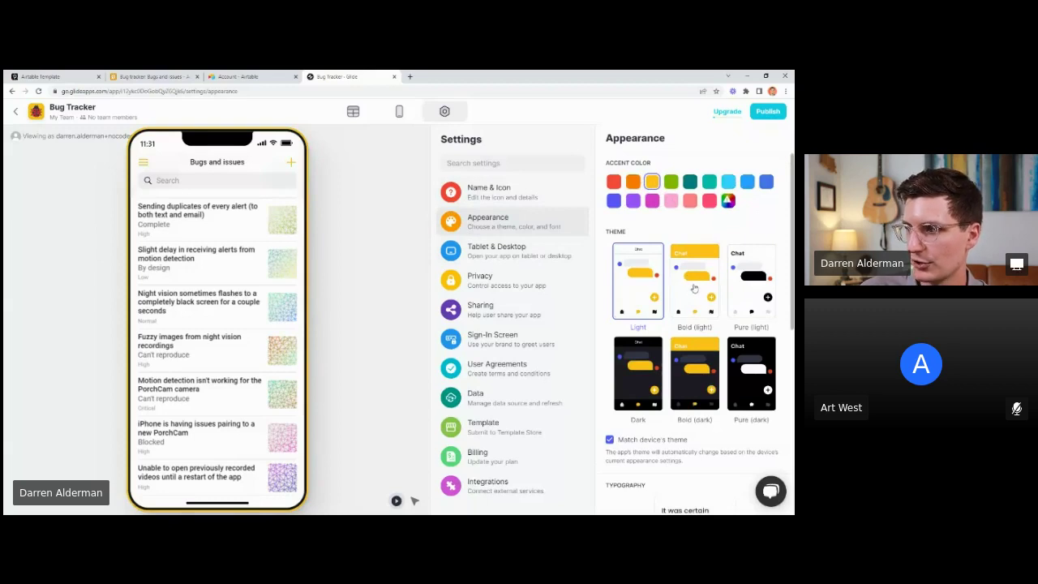
click(694, 288)
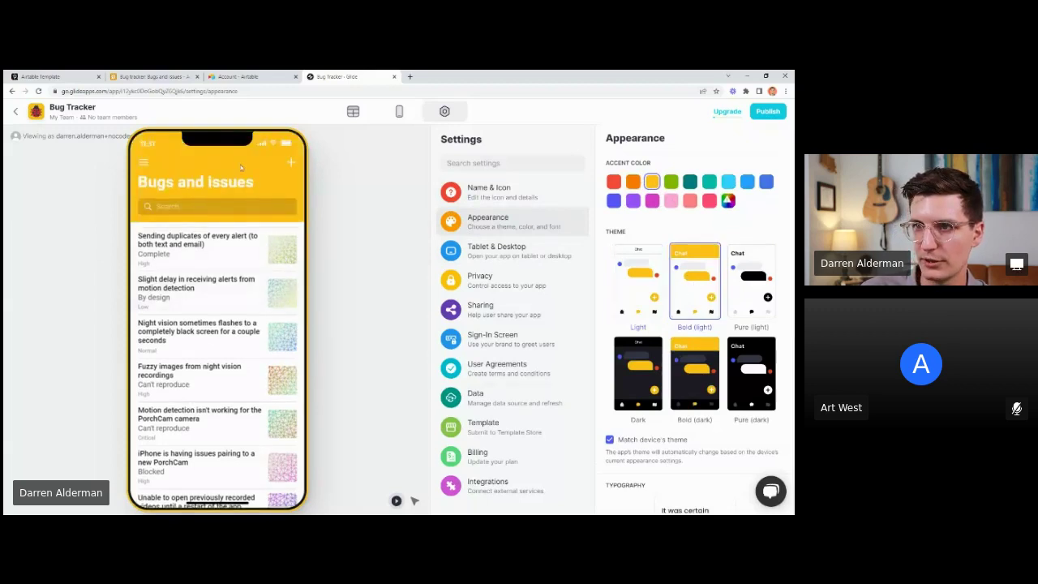
click(620, 440)
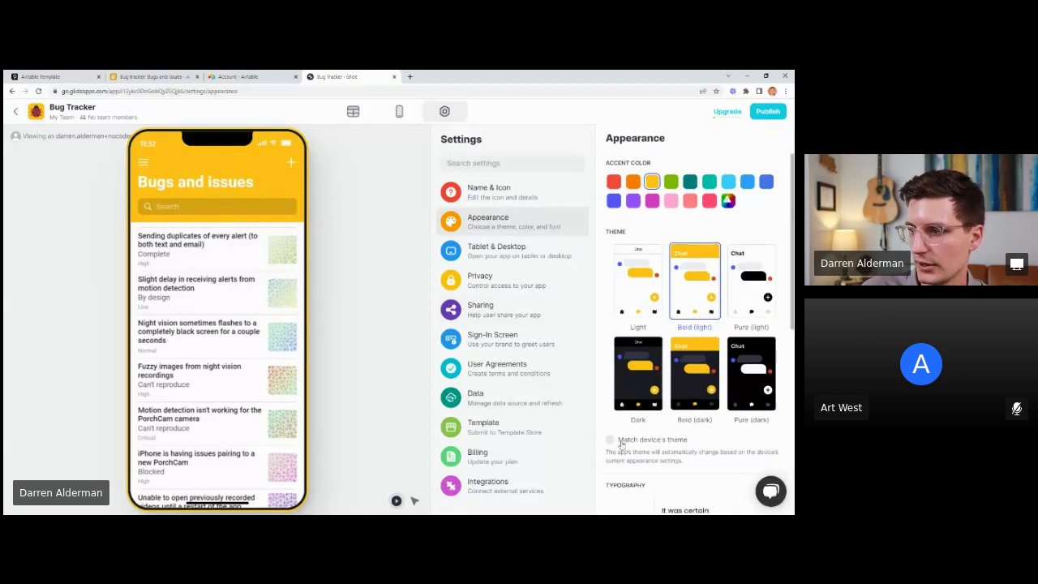
Step: Set the app's typography to Future and review the bug list preview in that font
scroll(620, 434, down, 3)
scroll(681, 358, down, 2)
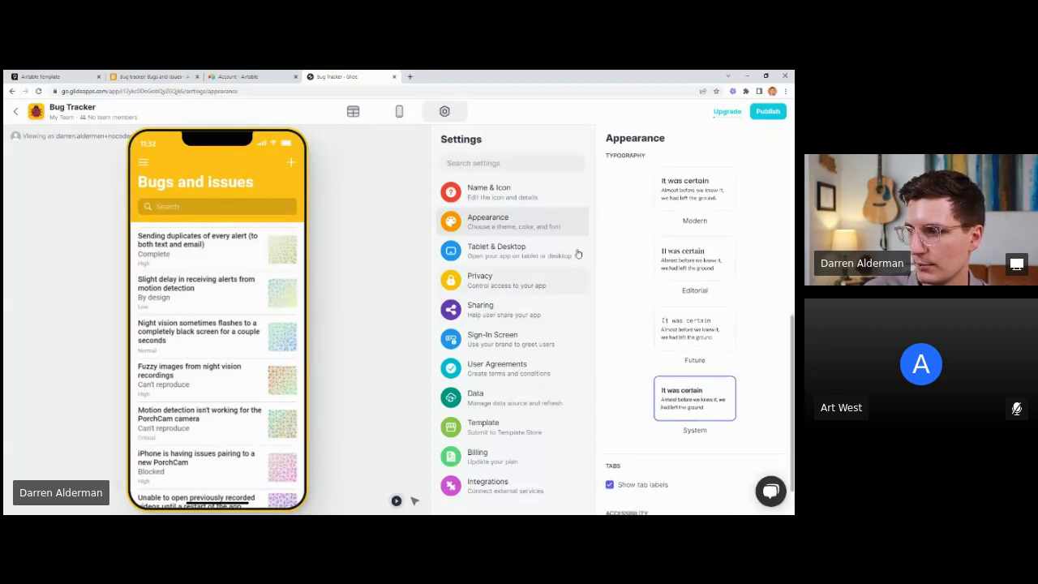
scroll(660, 365, up, 2)
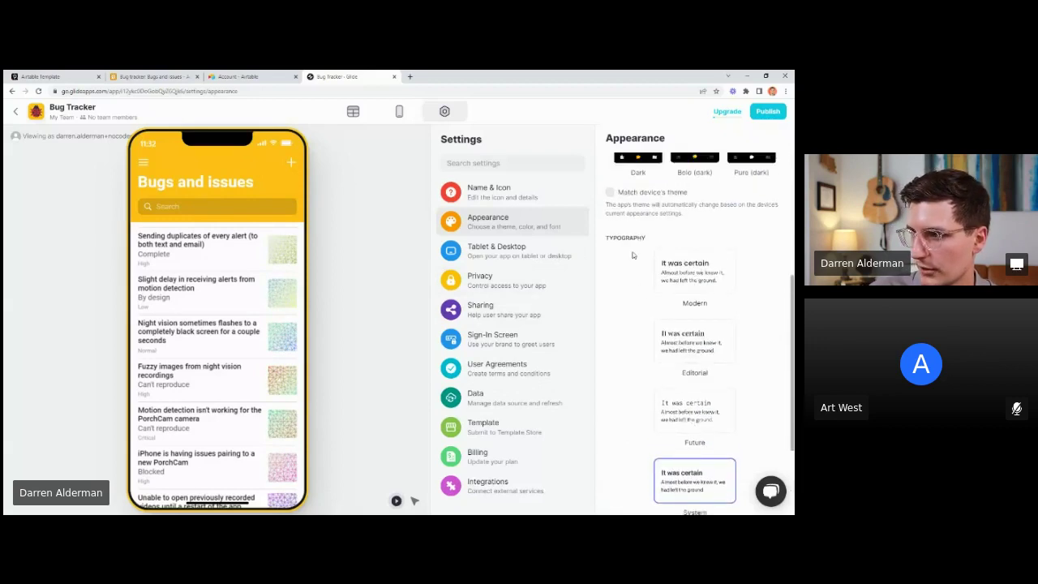
click(699, 415)
scroll(205, 358, up, 8)
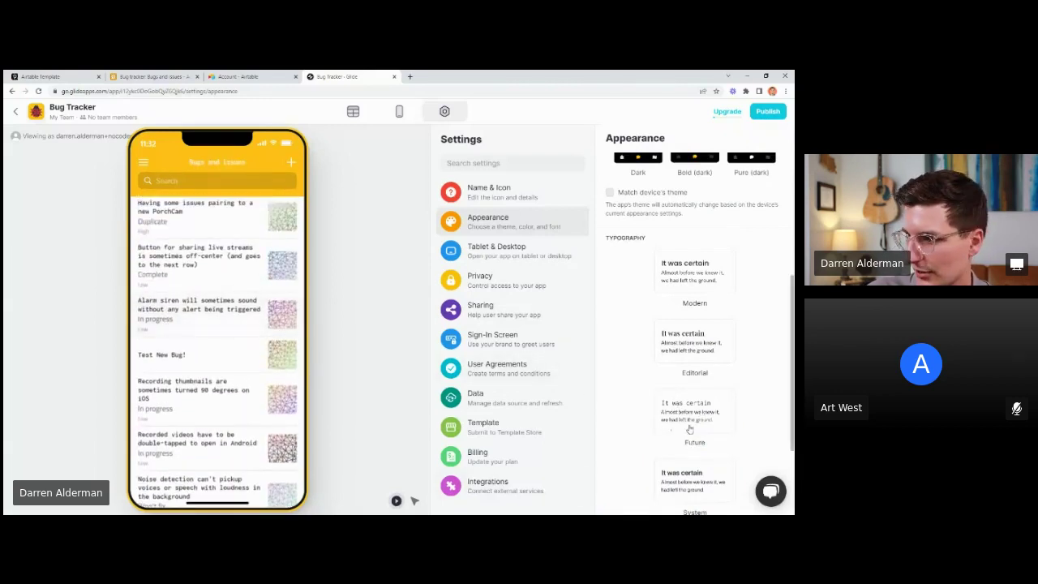
scroll(204, 306, up, 5)
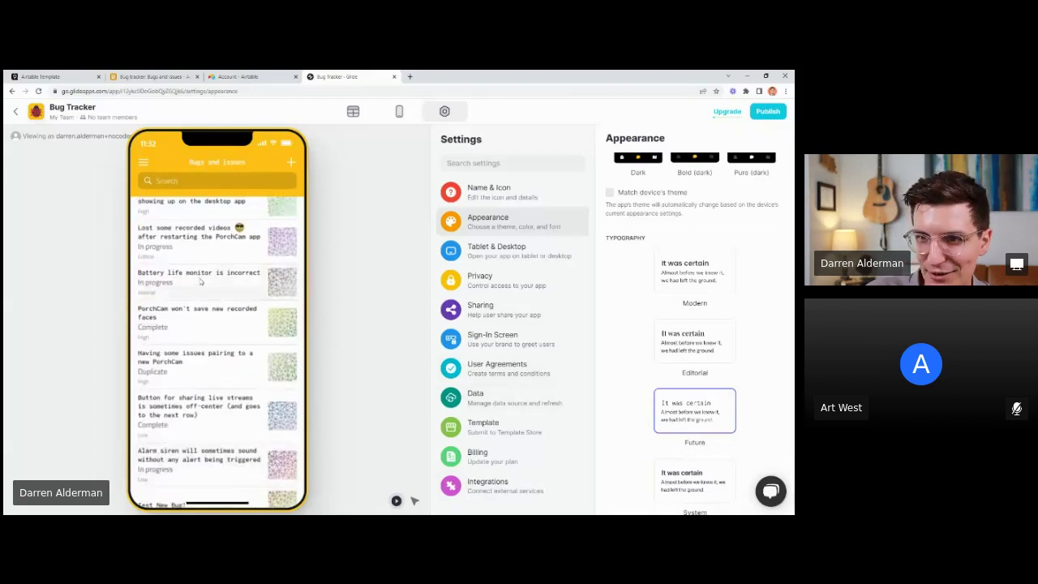
scroll(691, 438, down, 3)
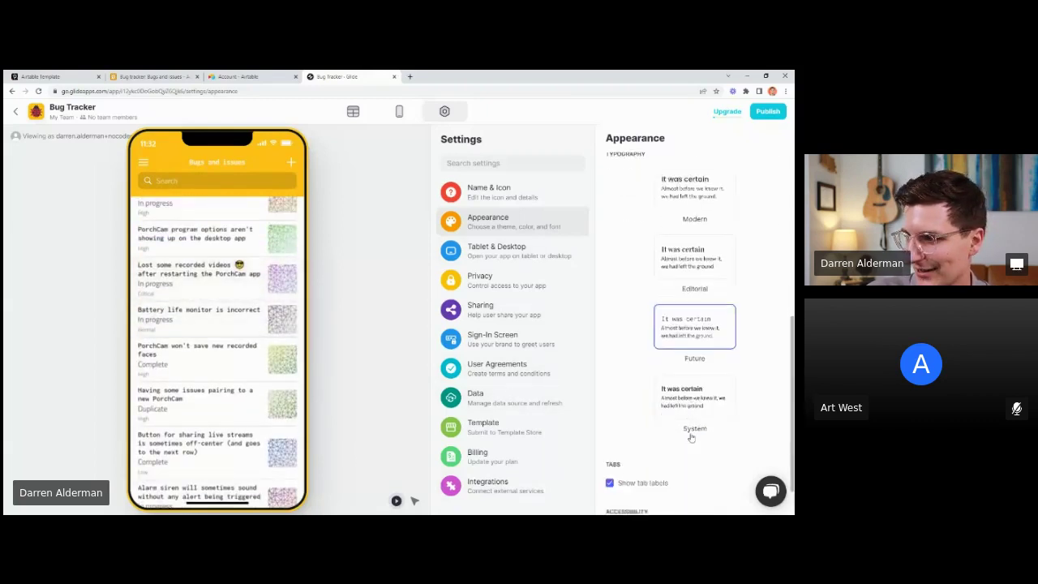
Step: Make sign-in optional in the privacy settings and allow only My Team Editors to sign in
click(504, 283)
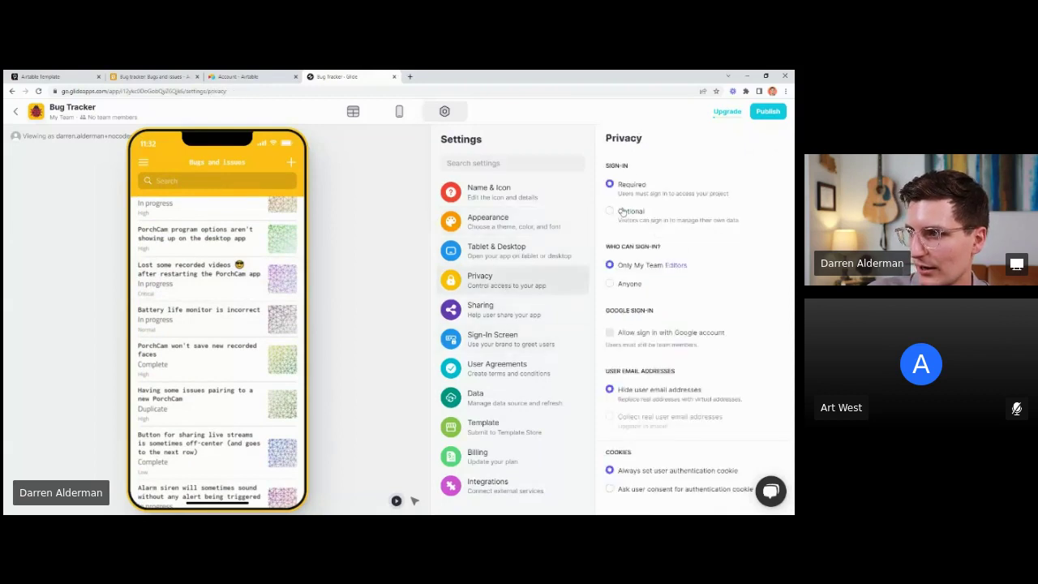
click(625, 217)
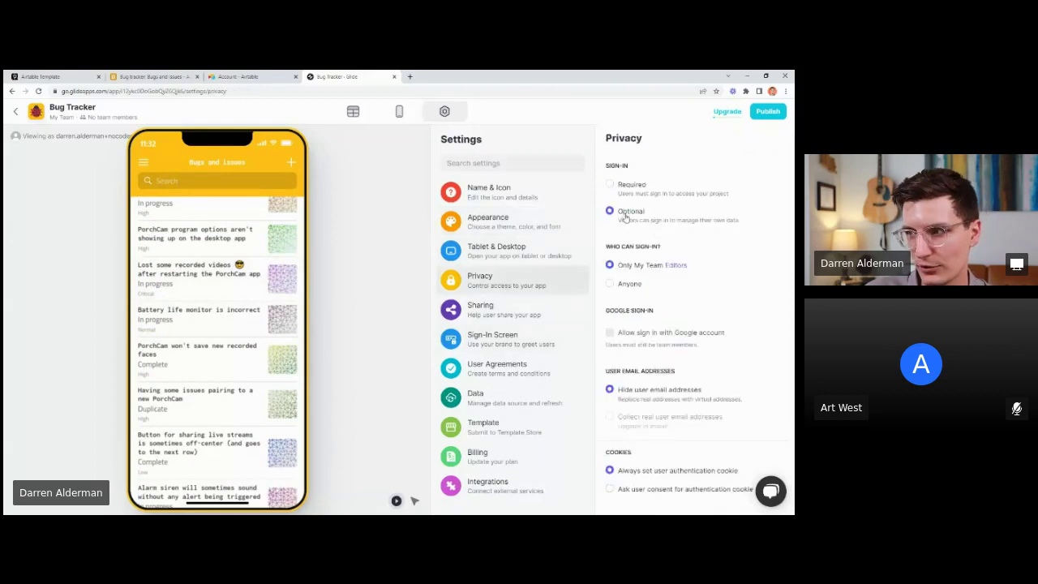
click(630, 286)
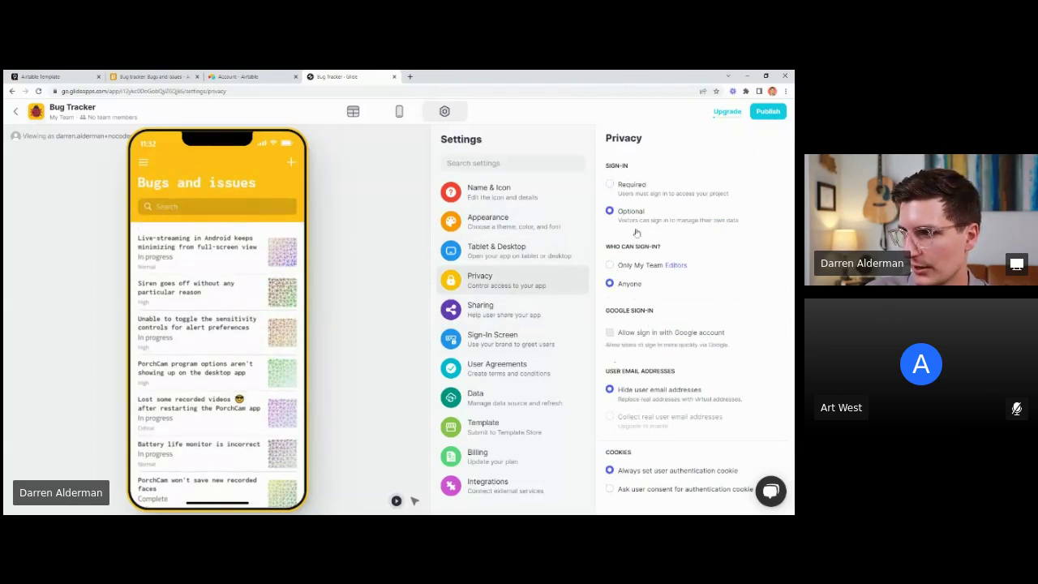
click(623, 270)
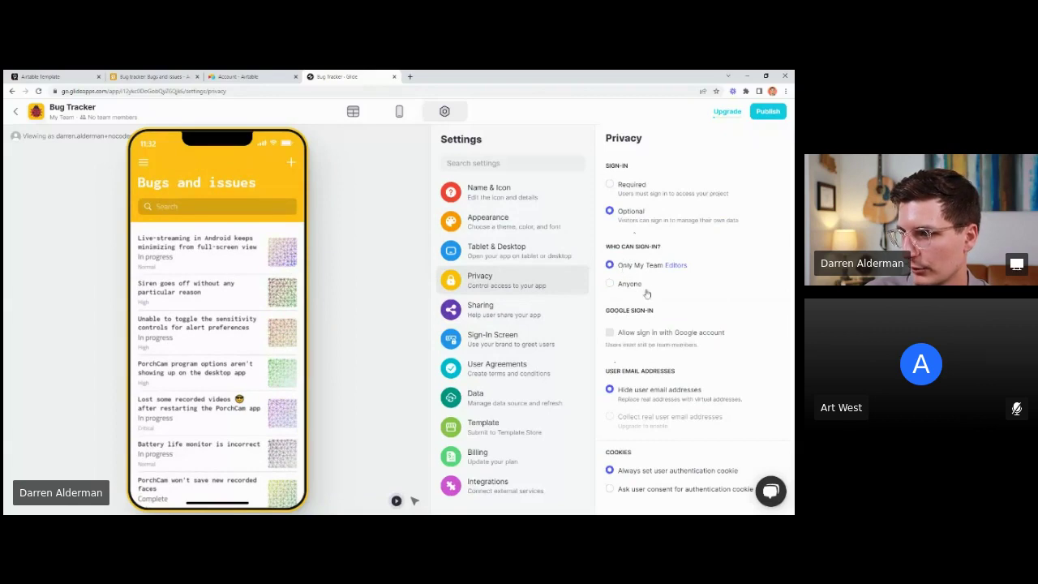
Step: Publish the Bug Tracker app and copy its public link
click(775, 111)
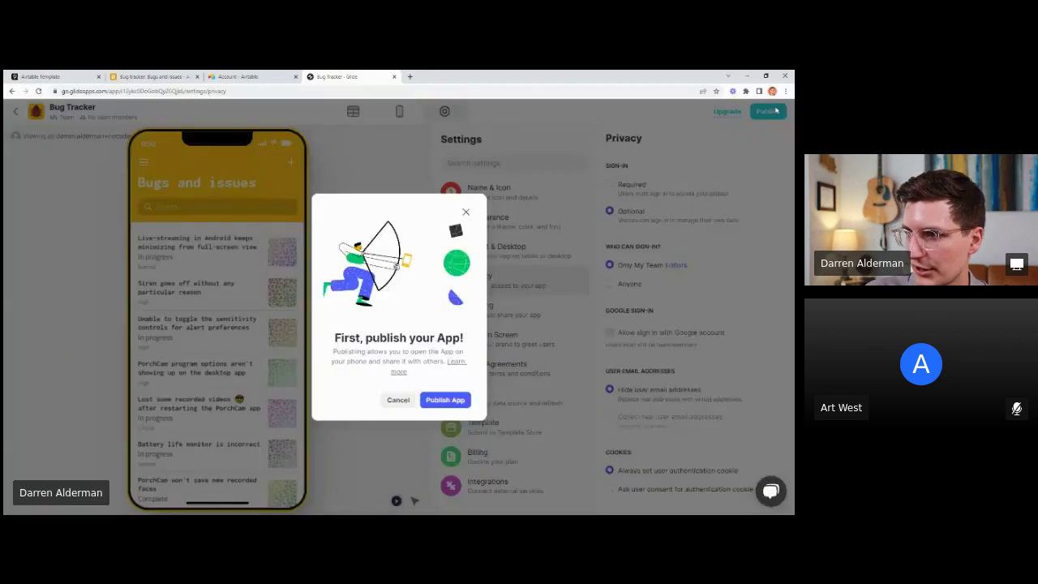
click(467, 406)
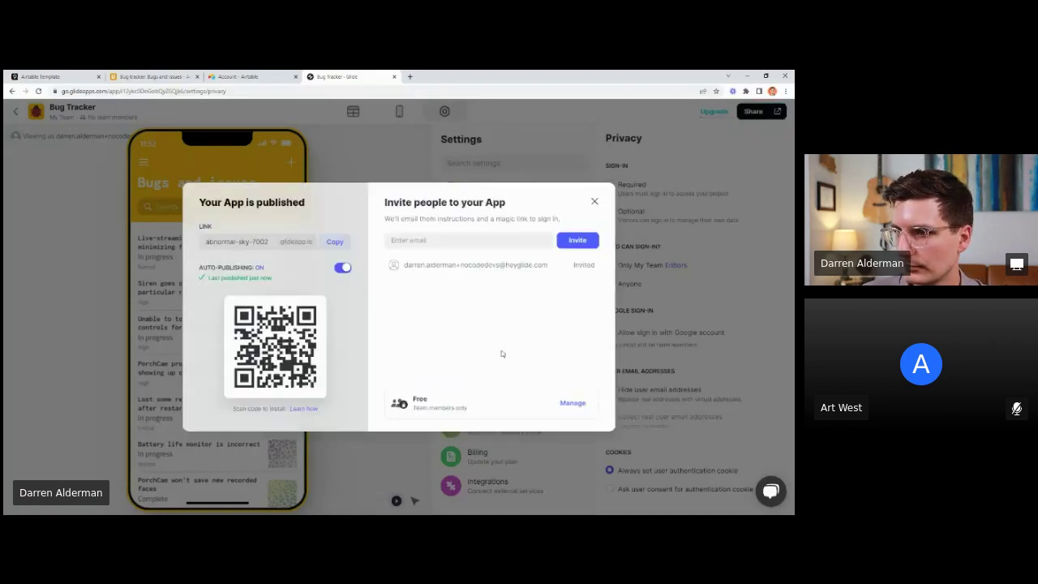
click(335, 241)
Step: Open the copied app link in a new browser tab and look through the published app's bug list
click(410, 77)
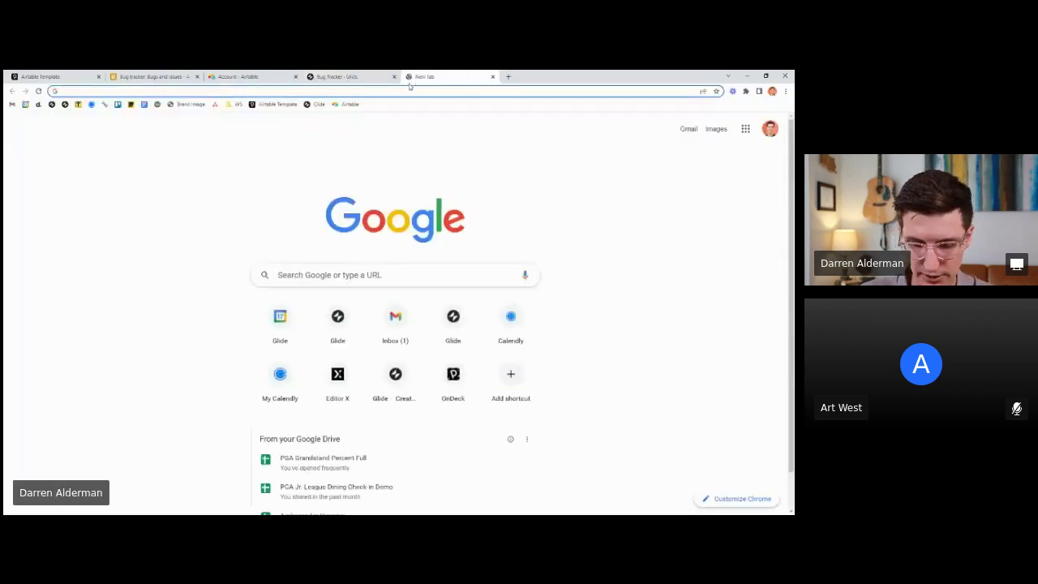
key(ctrl+v)
key(Return)
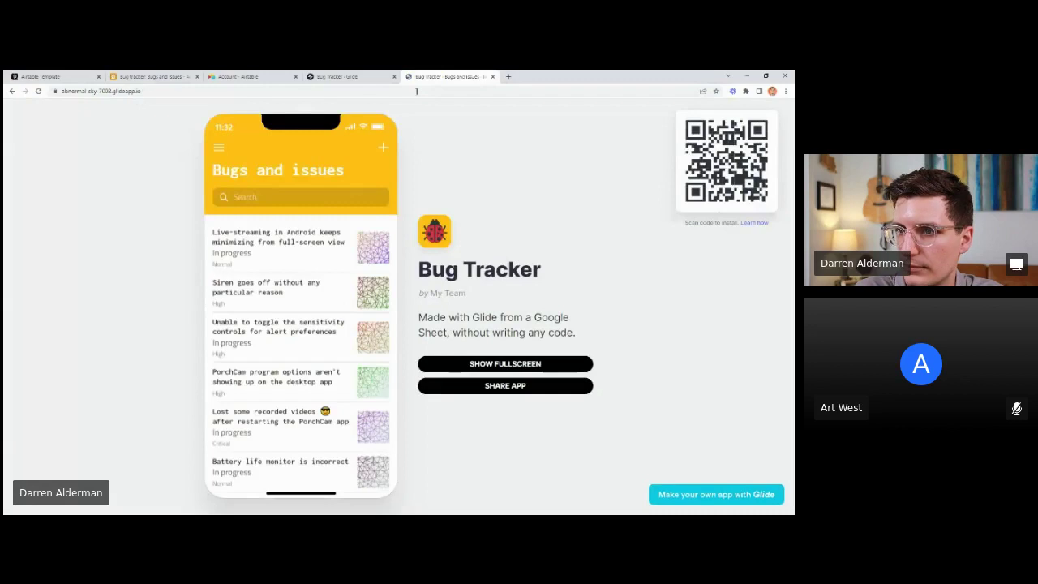
scroll(291, 322, down, 1)
scroll(291, 322, down, 3)
scroll(290, 314, up, 5)
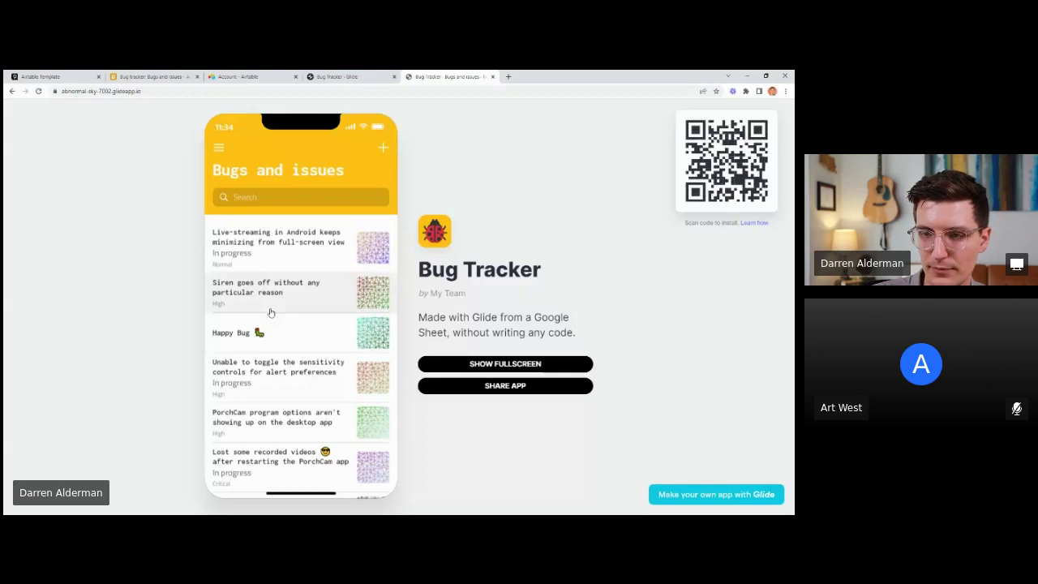
Step: Search the published bug list for the presenter's first name, then reload the app and look for that bug in the full list
click(289, 198)
text(Darren)
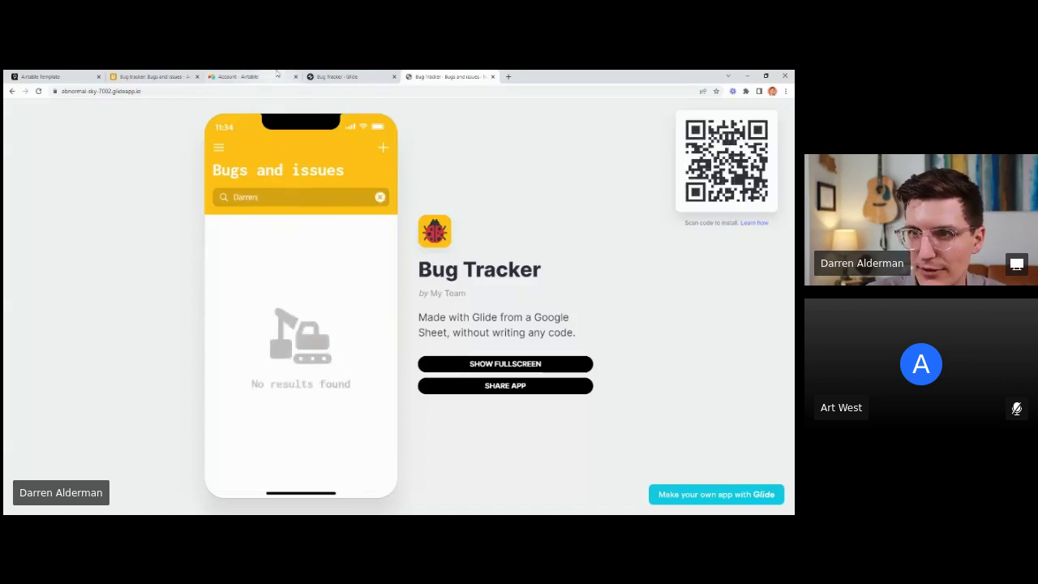
click(38, 91)
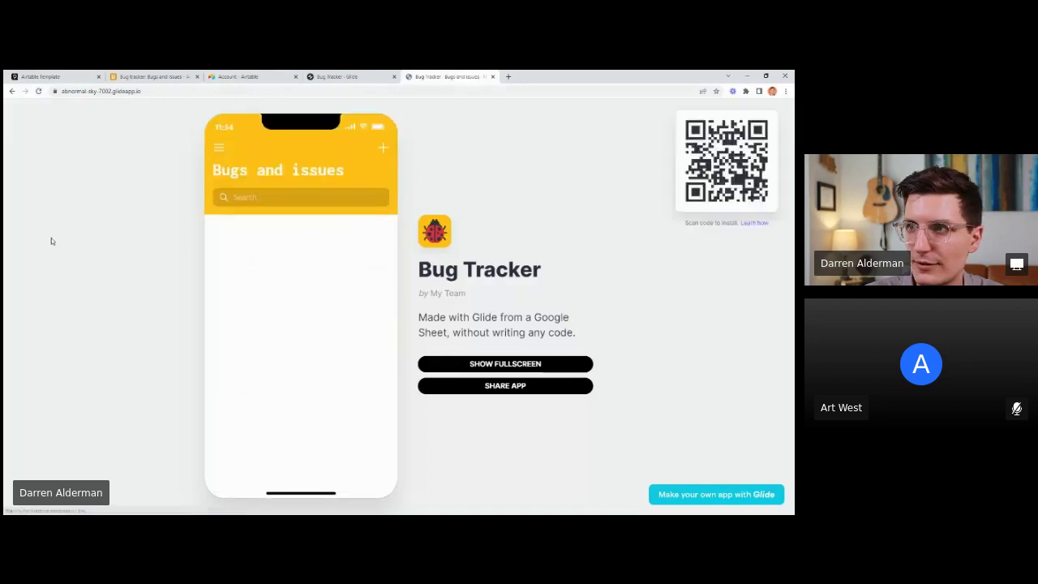
scroll(283, 306, down, 15)
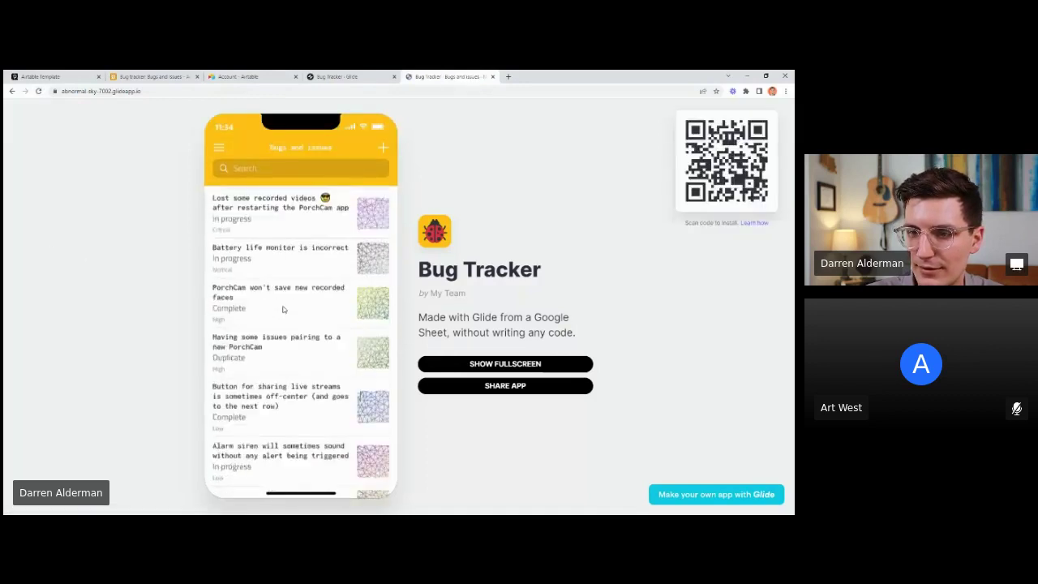
scroll(275, 338, up, 3)
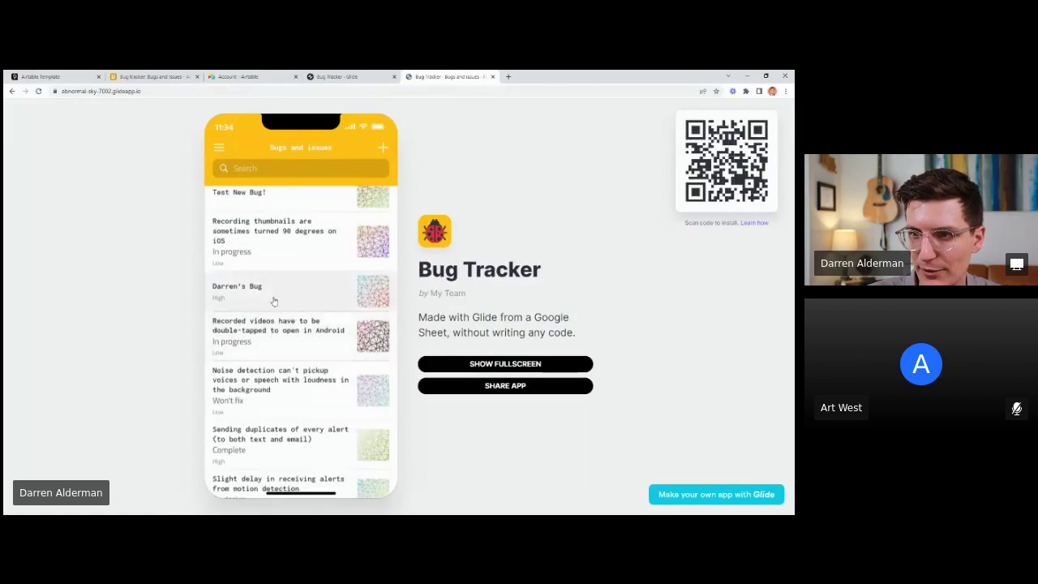
Step: View the image attached to the bug with the description "Testing" at full size, then return to the published app's bug list
click(274, 301)
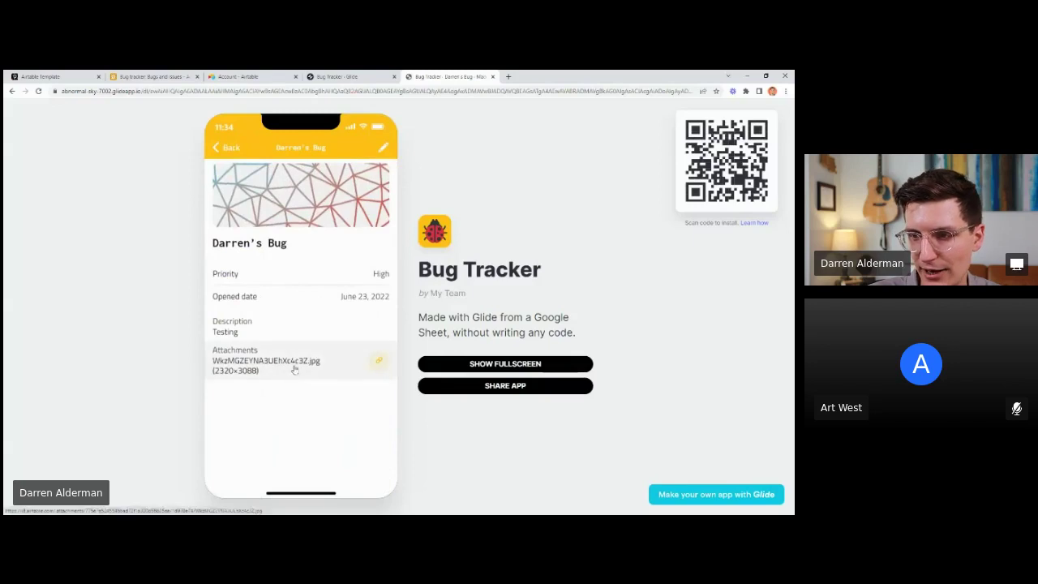
click(292, 368)
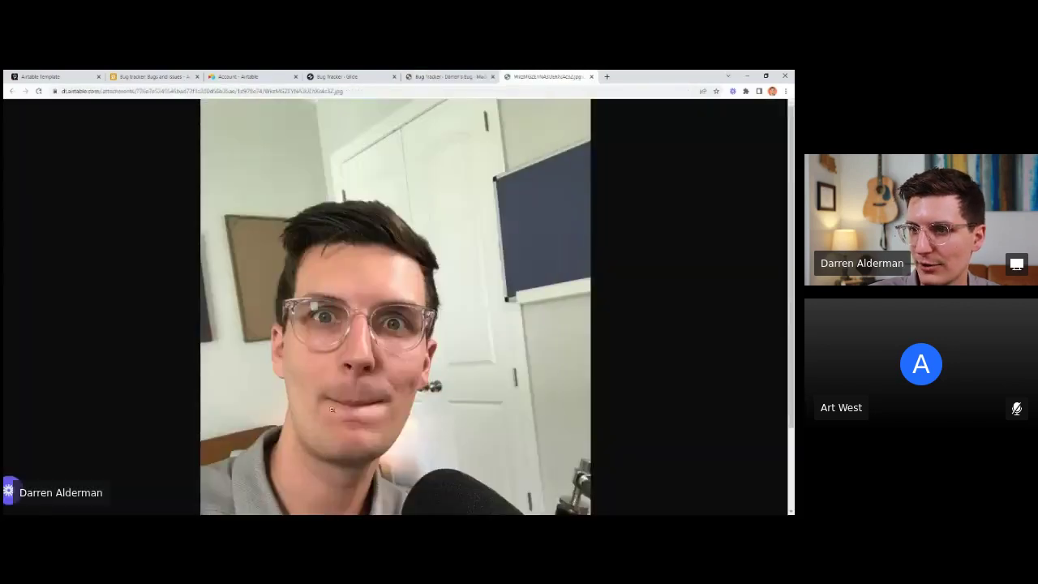
click(370, 386)
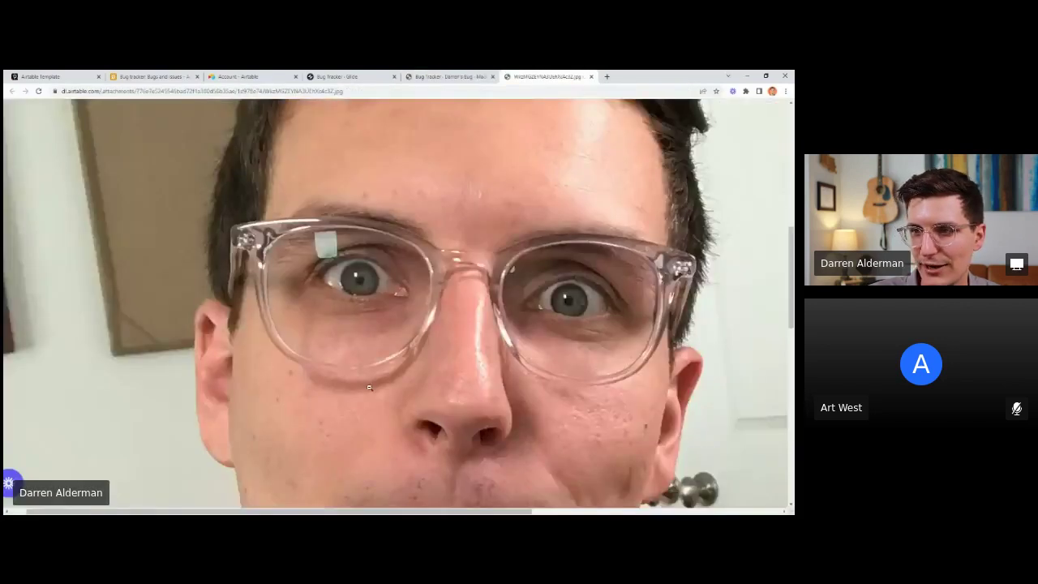
click(405, 351)
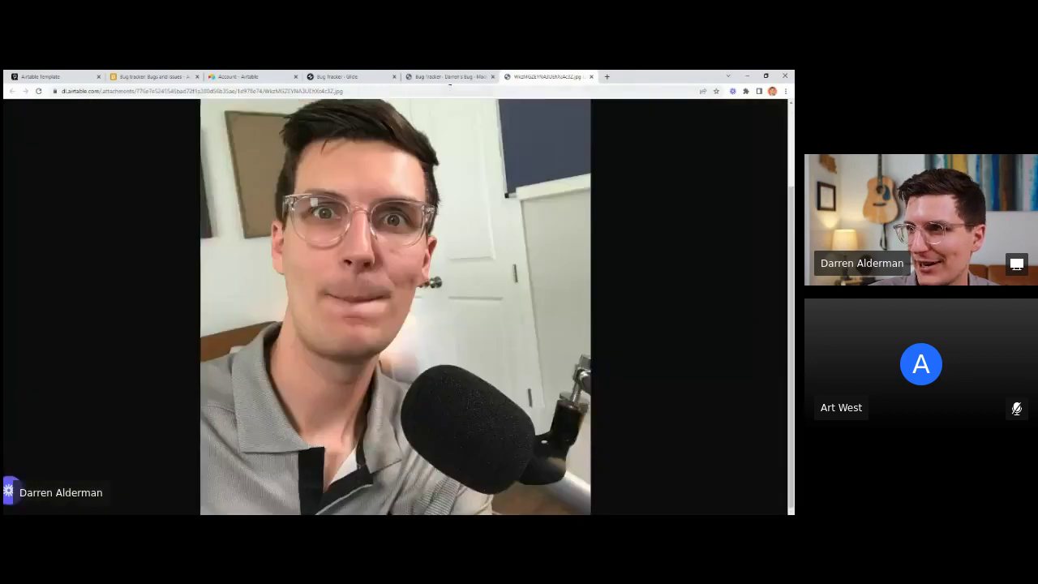
click(450, 77)
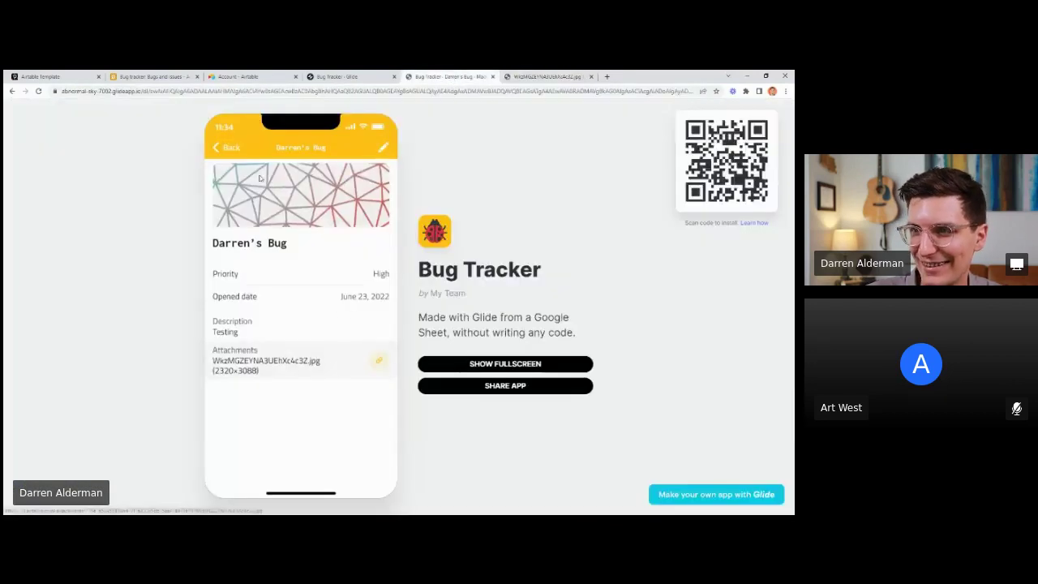
click(226, 147)
scroll(266, 237, up, 10)
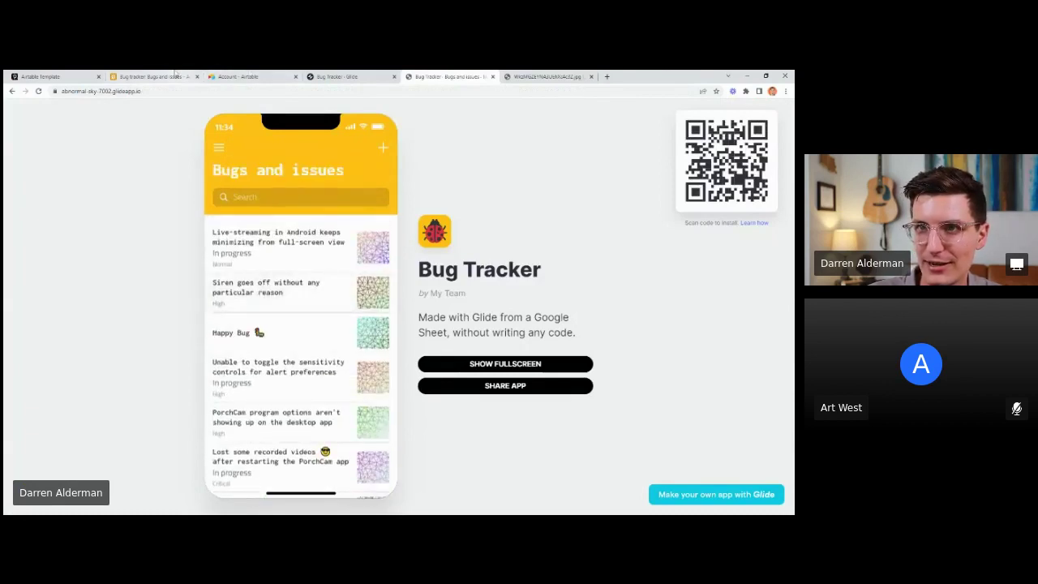
Step: Switch to the Airtable Bug tracker base and preview the image attached to the Happy Bug record
click(175, 76)
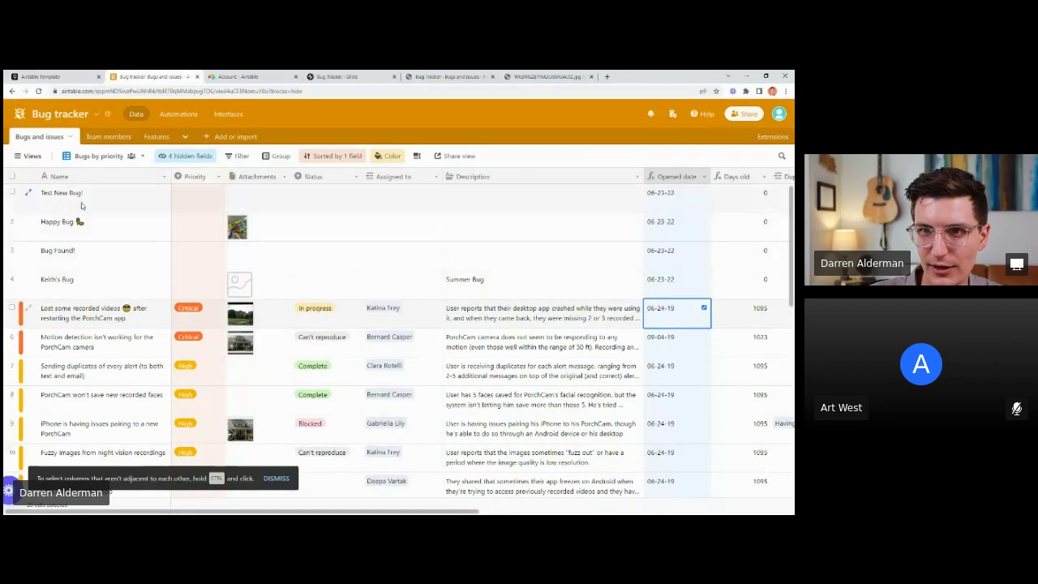
click(238, 231)
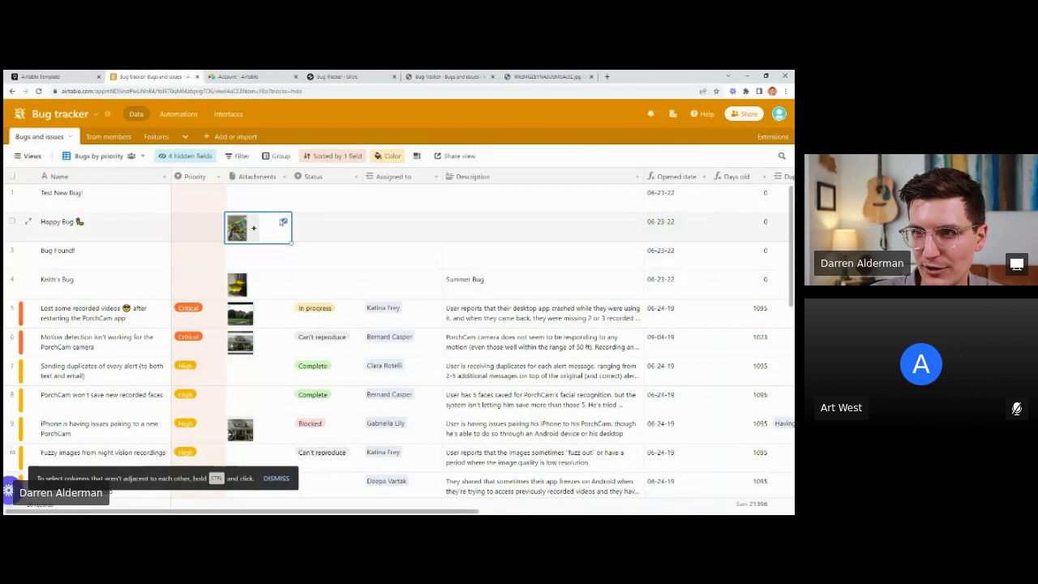
click(283, 222)
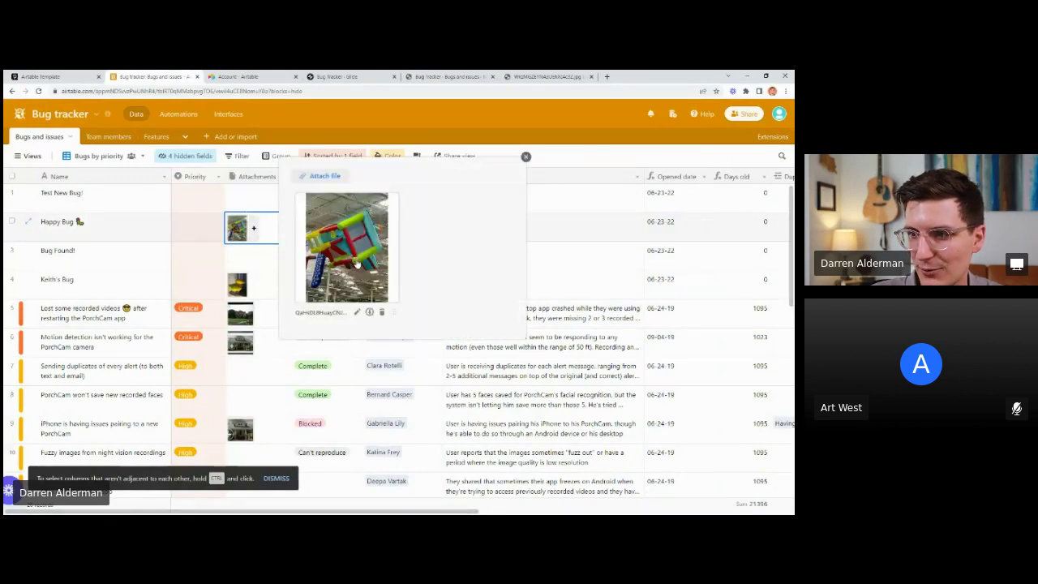
click(525, 157)
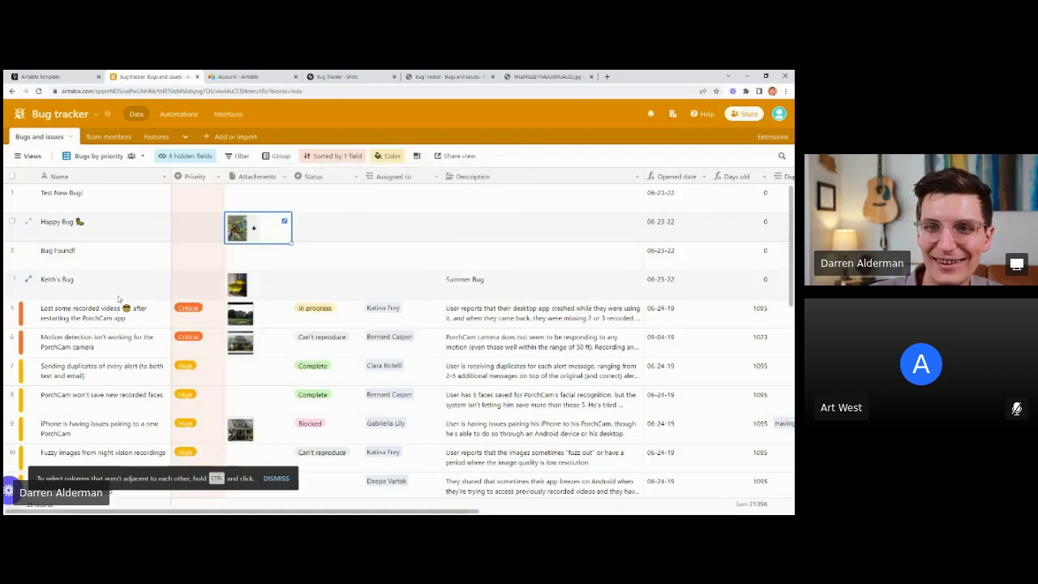
Step: Look through the Bugs and issues table for the records added through the app
click(85, 287)
scroll(121, 325, down, 8)
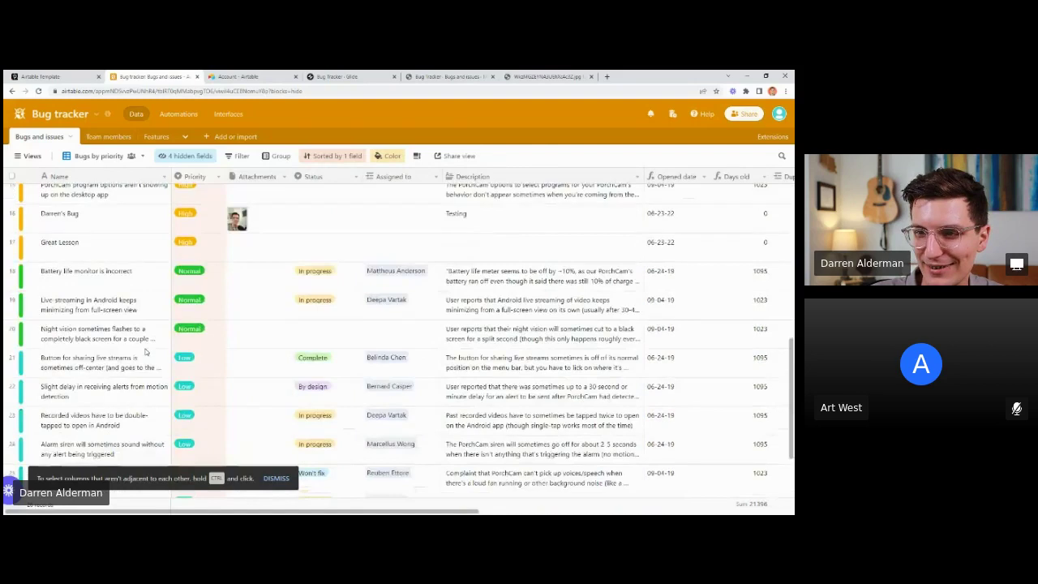
click(101, 295)
scroll(105, 378, down, 3)
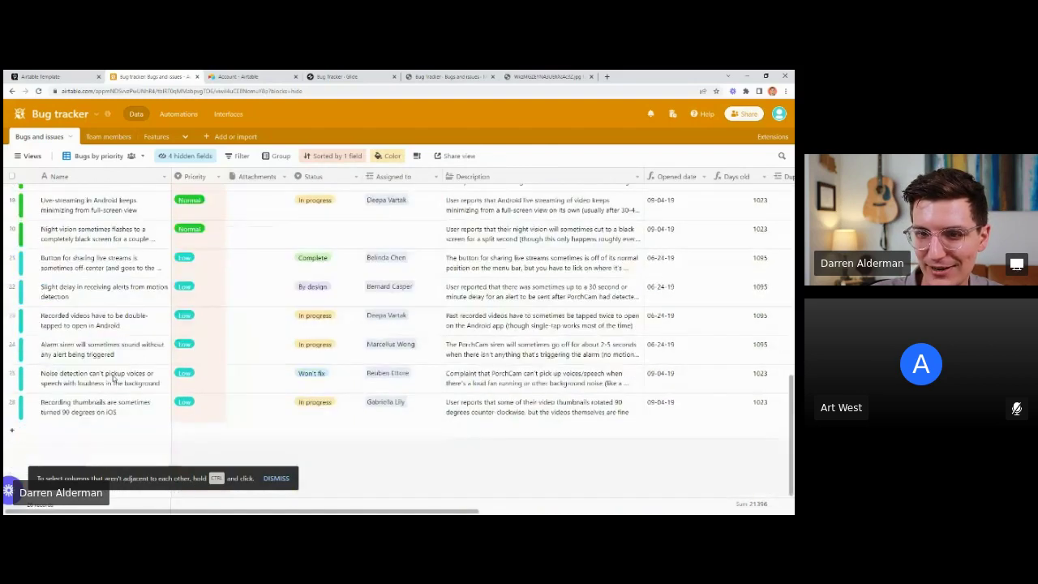
scroll(114, 378, up, 5)
scroll(113, 378, up, 5)
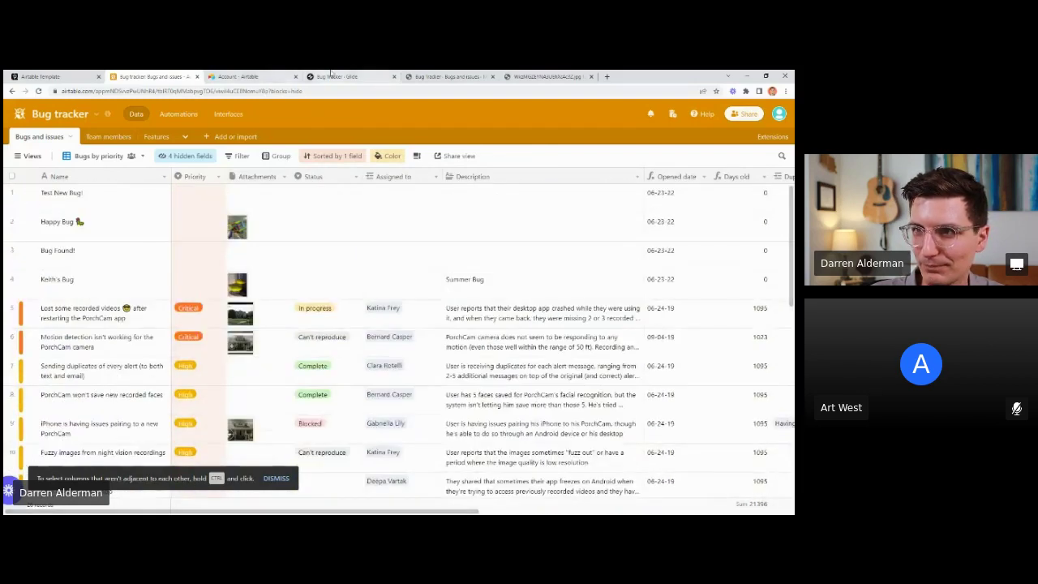
Step: Return to the Glide builder, close the publishing dialog and open the app's layout editor
click(332, 77)
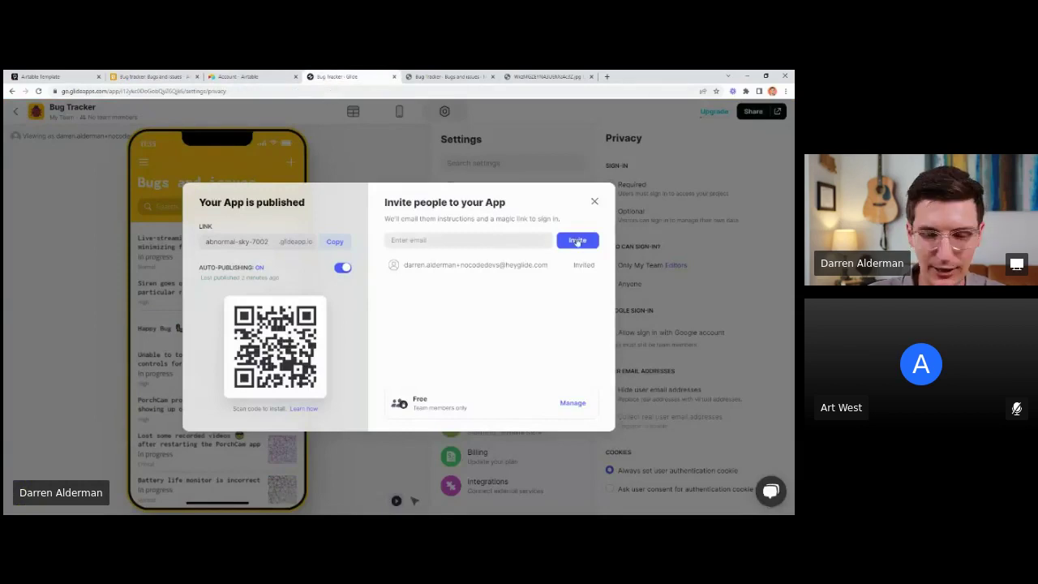
click(594, 202)
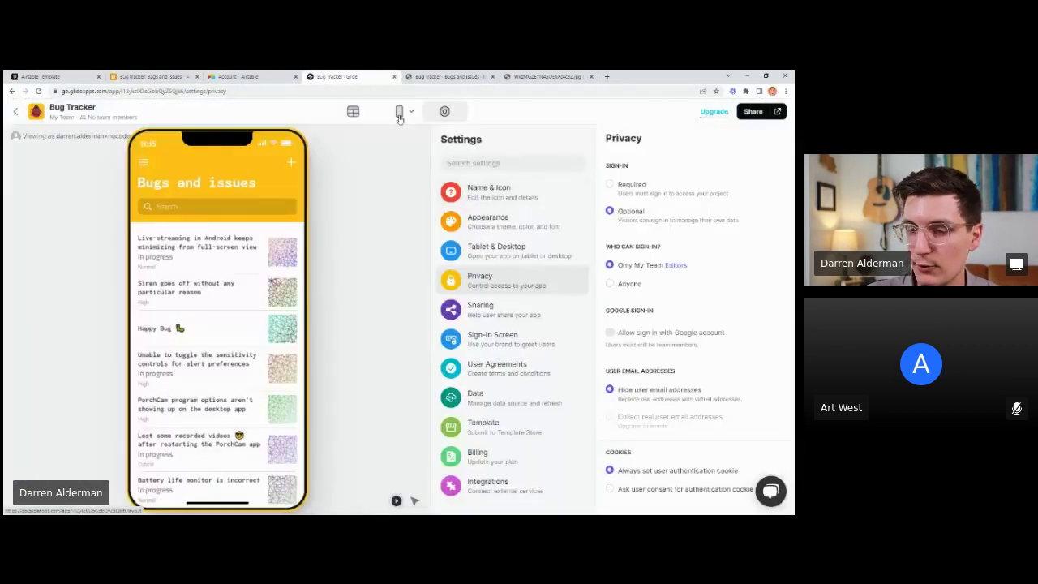
click(399, 115)
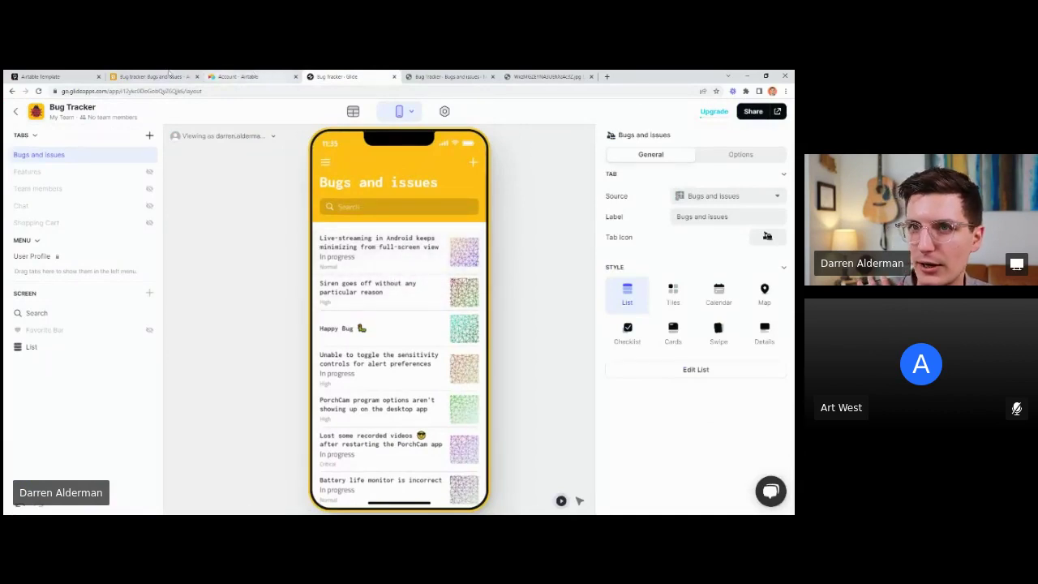
Step: Switch to the Airtable Template presentation in Pitch and show The Builder slide in full screen
click(62, 75)
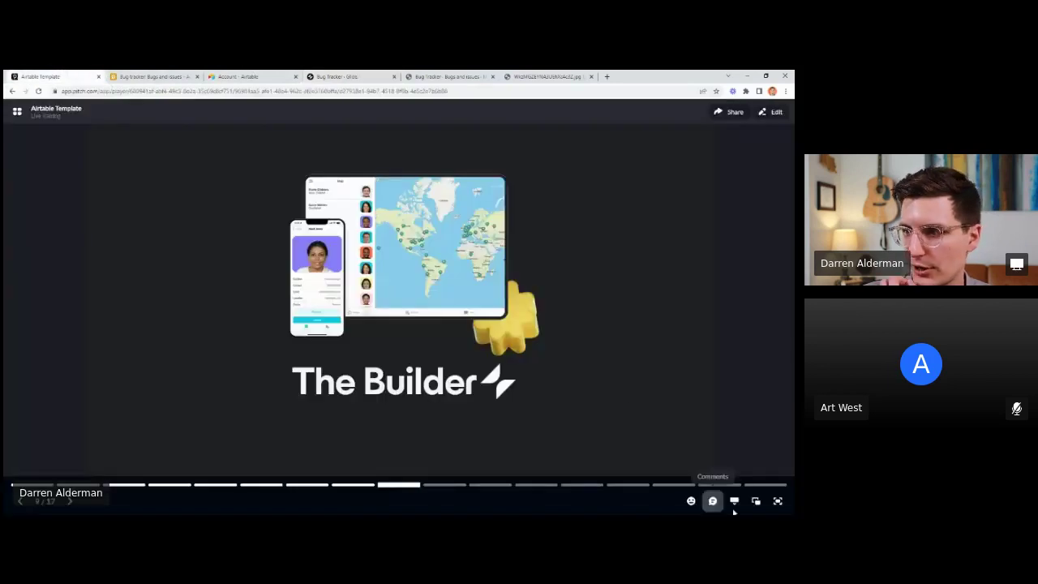
click(779, 501)
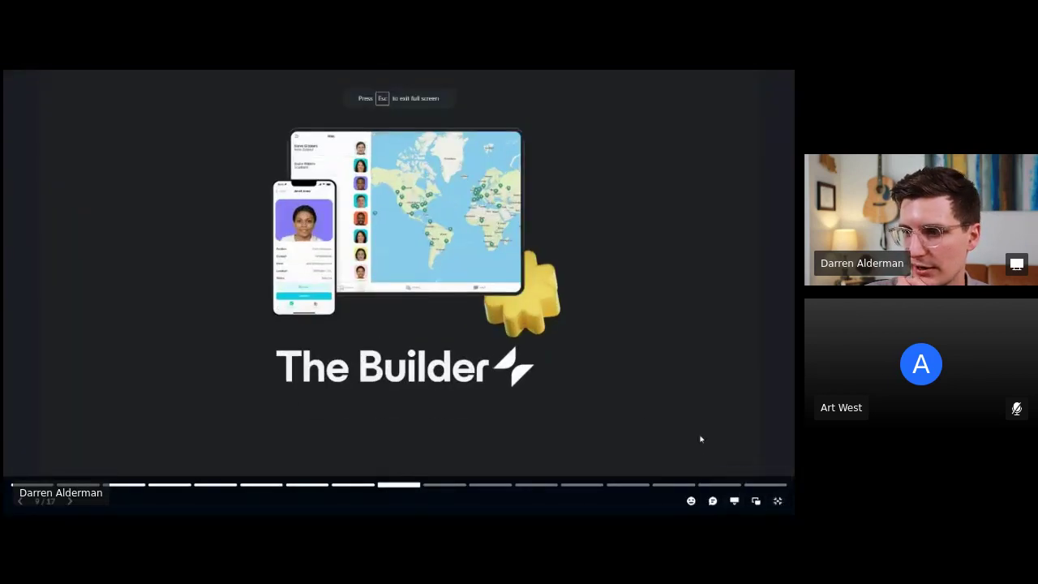